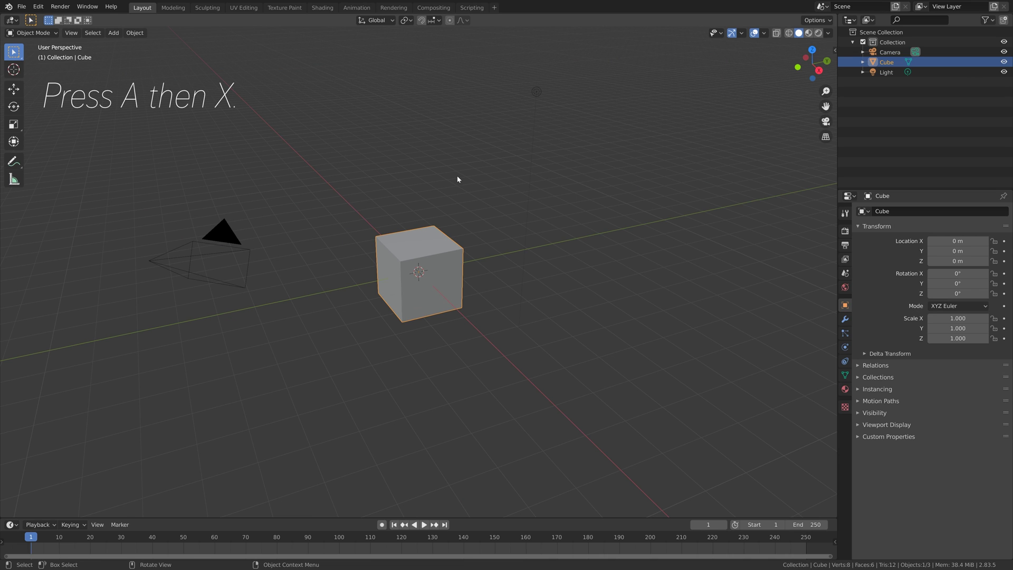
Select and delete all of the default scene objects.
key("a")
key("x")
left_click(457, 177)
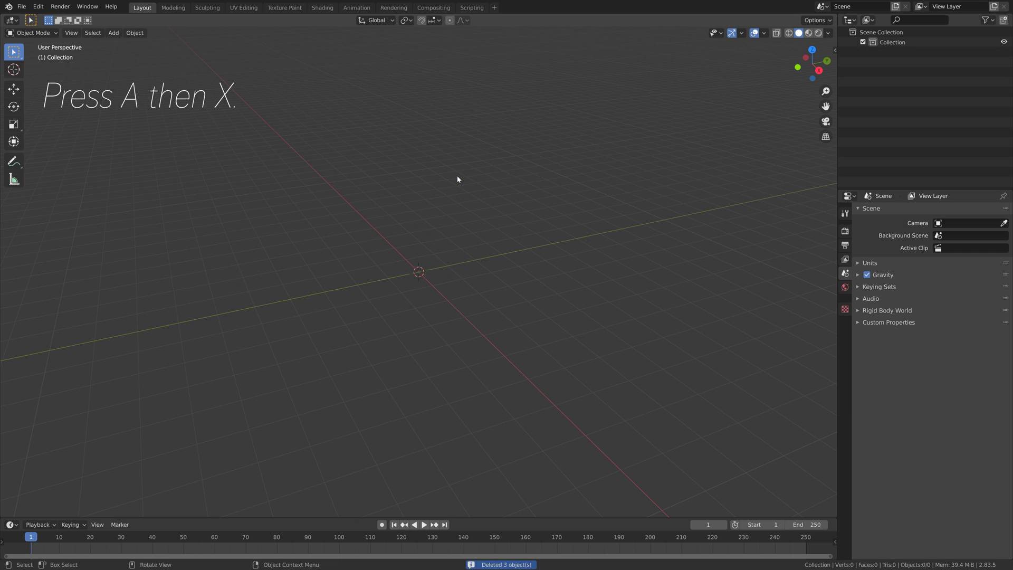
Install Tranportation_Pro.zip from Downloads in Preferences, enable Generic: Transportation, and close Preferences.
left_click(38, 6)
left_click(62, 149)
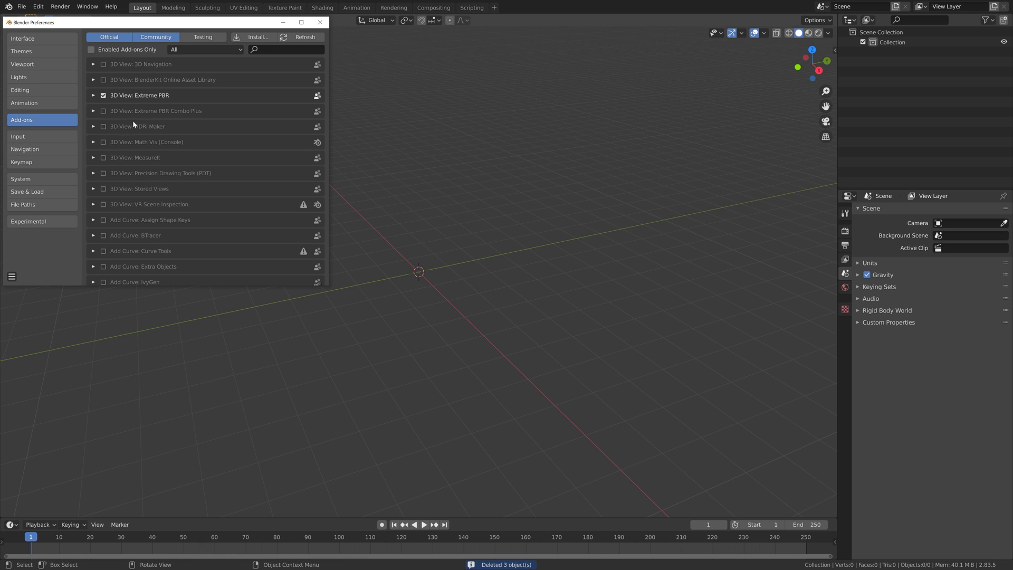
left_click(247, 36)
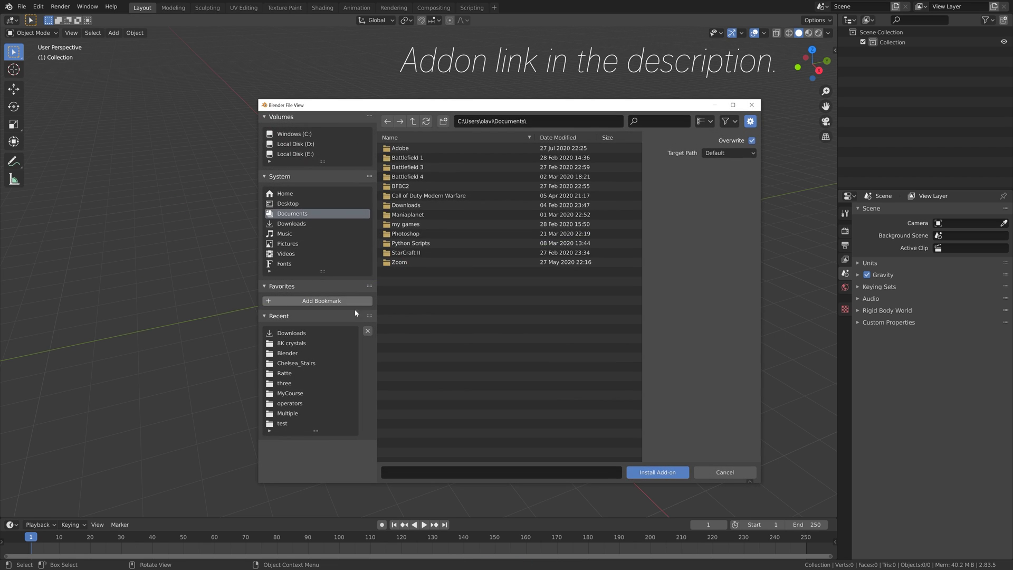
left_click(299, 334)
scroll(531, 394, "down", 15)
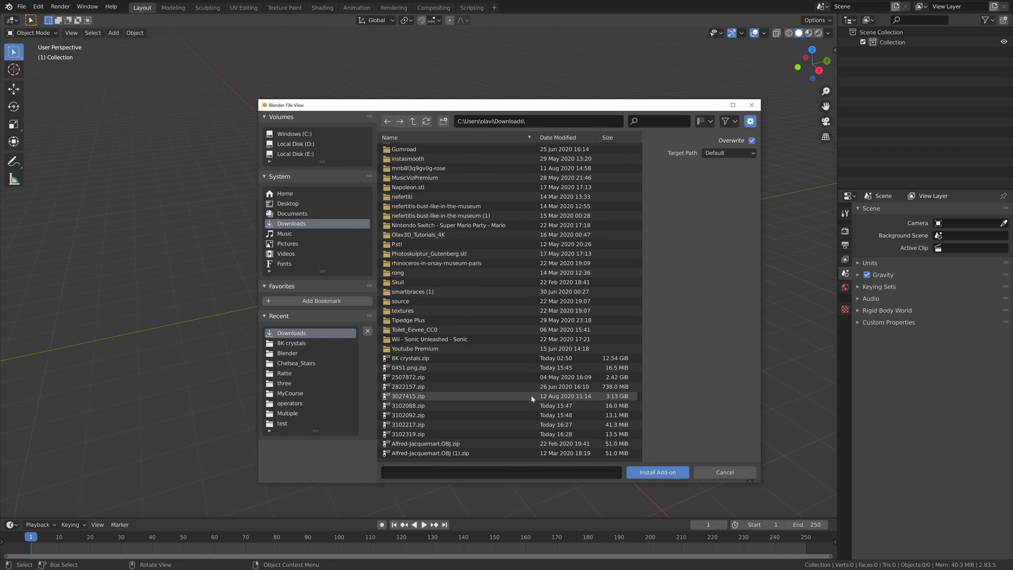
scroll(531, 394, "down", 10)
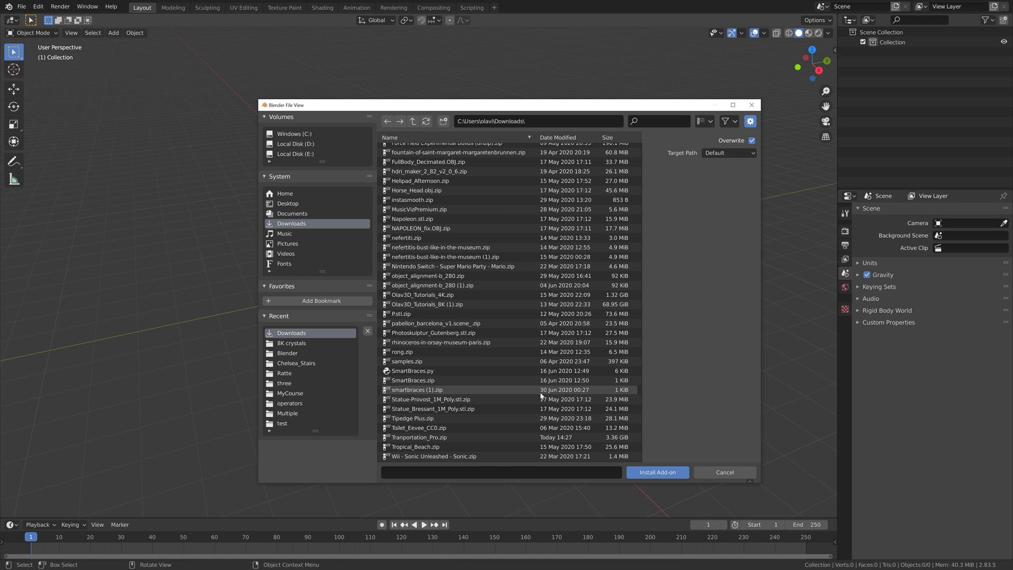
left_click(465, 437)
left_click(659, 473)
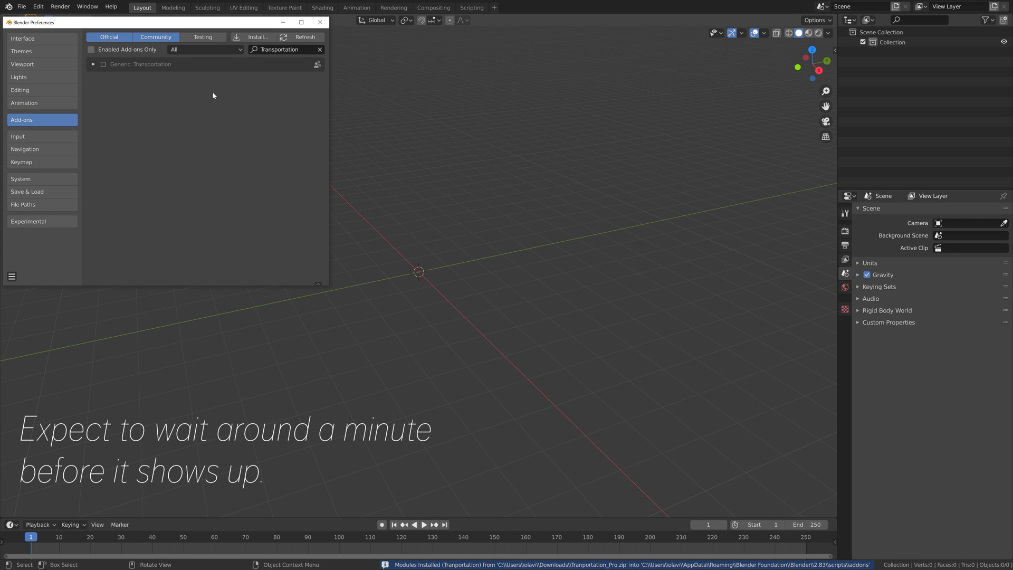
left_click(103, 64)
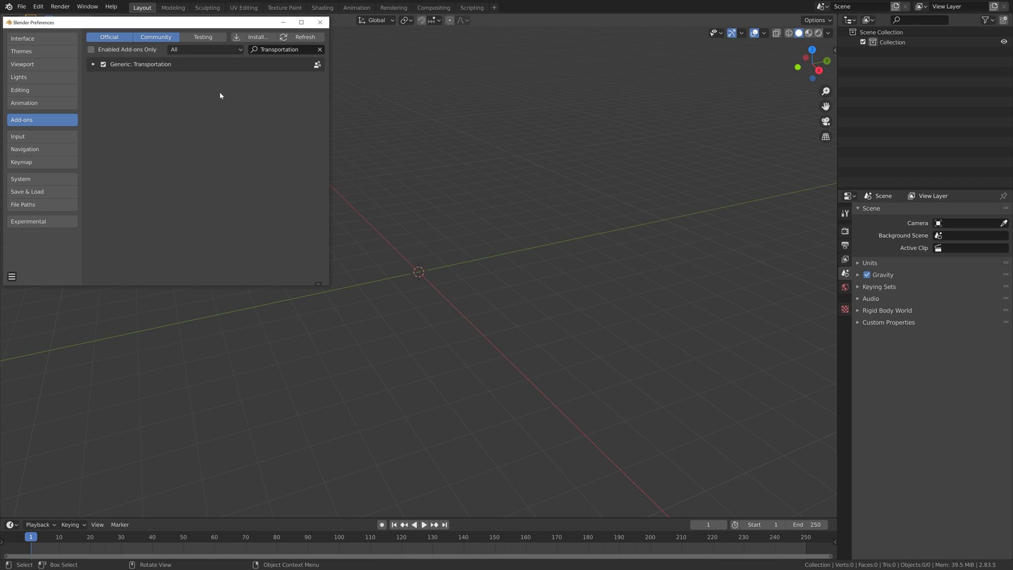
left_click(320, 22)
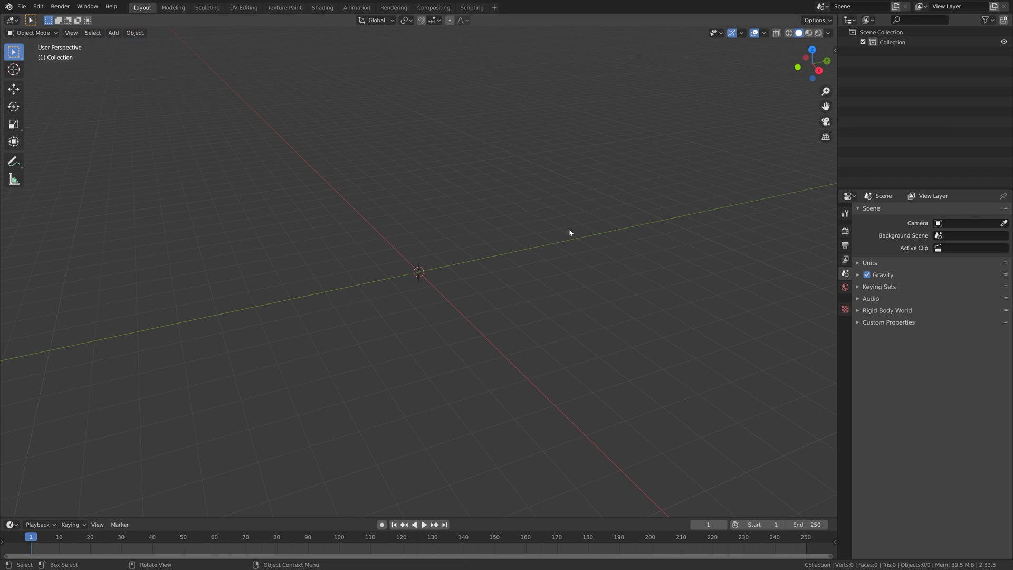
Show the sidebar's Transportation tab and preview the 4x4 models.
key("n")
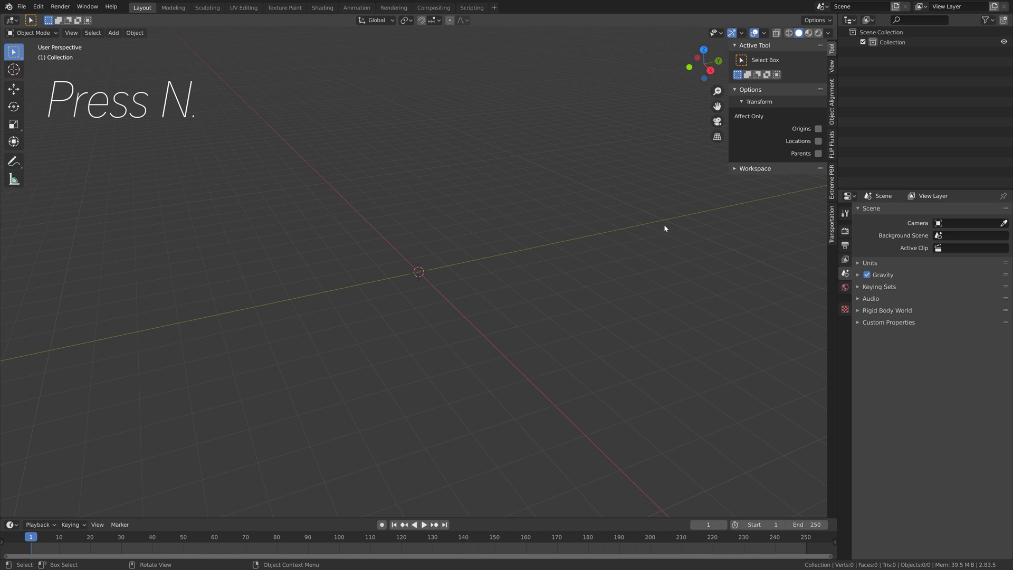
left_click(832, 223)
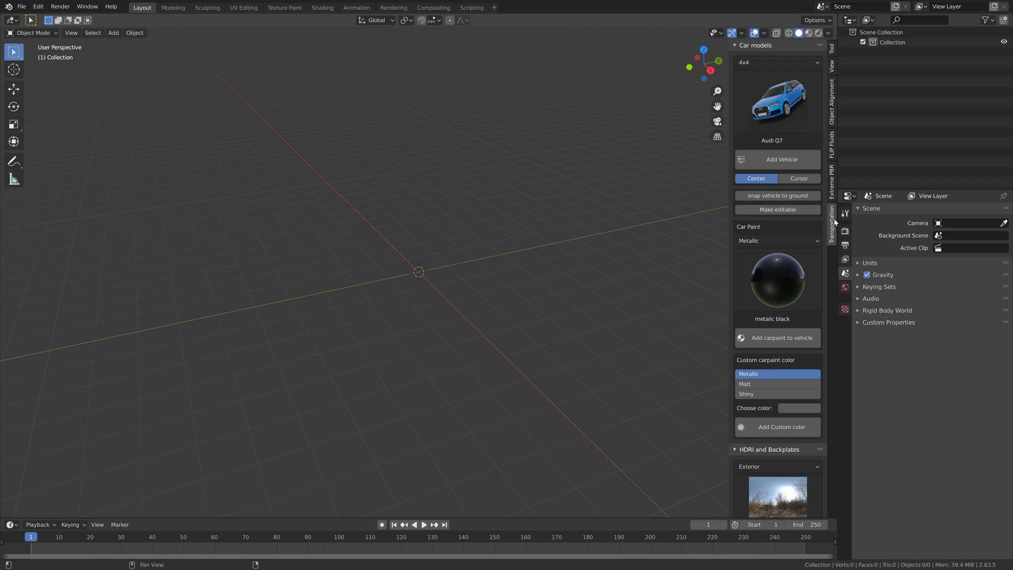
left_click(776, 92)
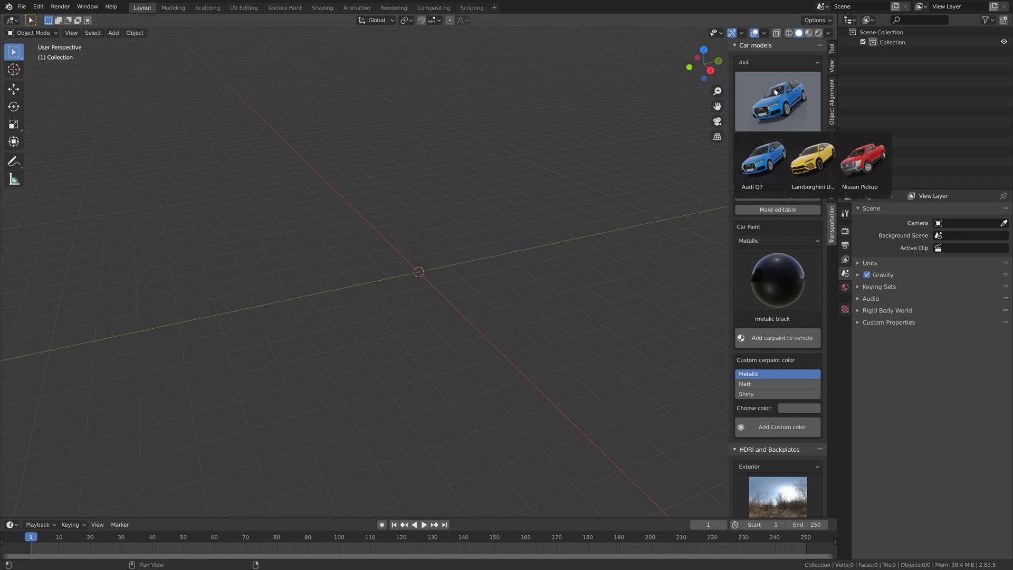
Browse the Bicycle, Classic, Motorbike, Plane and Public Transport vehicle categories.
left_click(778, 62)
left_click(765, 86)
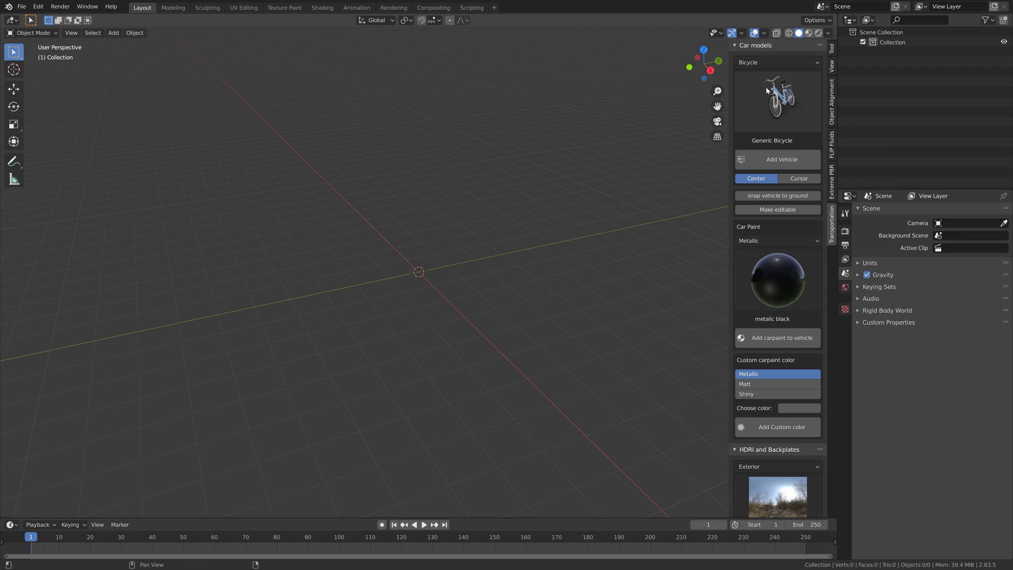
left_click(778, 63)
left_click(774, 97)
left_click(774, 101)
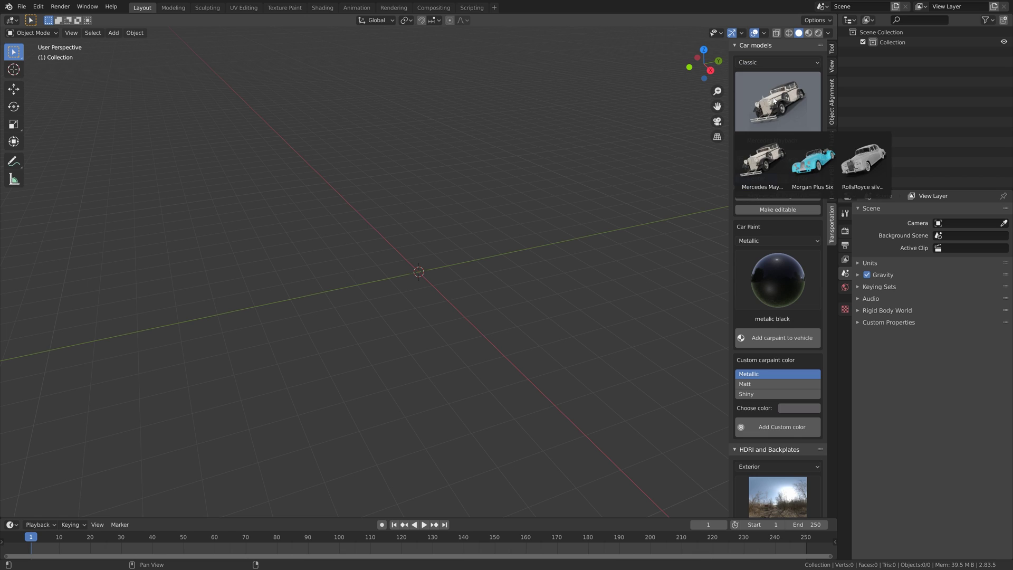
left_click(778, 62)
left_click(769, 106)
left_click(770, 108)
left_click(777, 62)
left_click(775, 98)
left_click(772, 115)
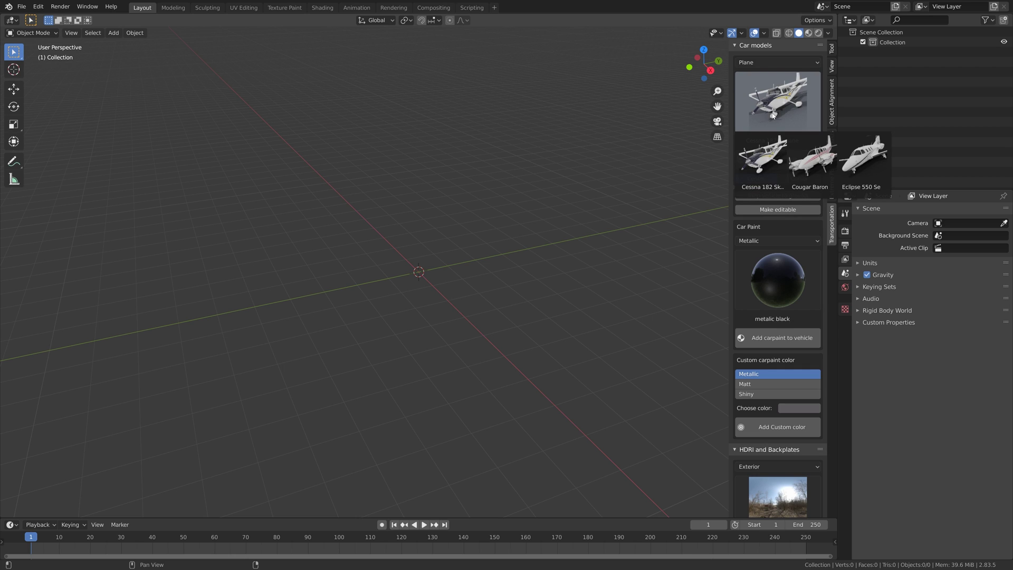
left_click(768, 62)
left_click(770, 128)
left_click(774, 118)
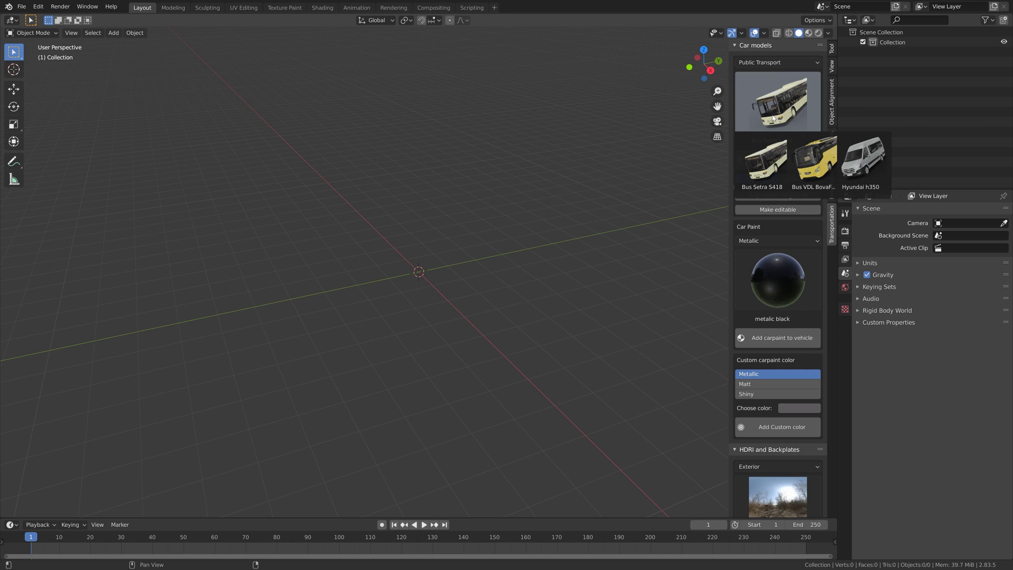
Browse the Sedan, Sport, SUV and Tractor vehicle categories and their models.
left_click(777, 62)
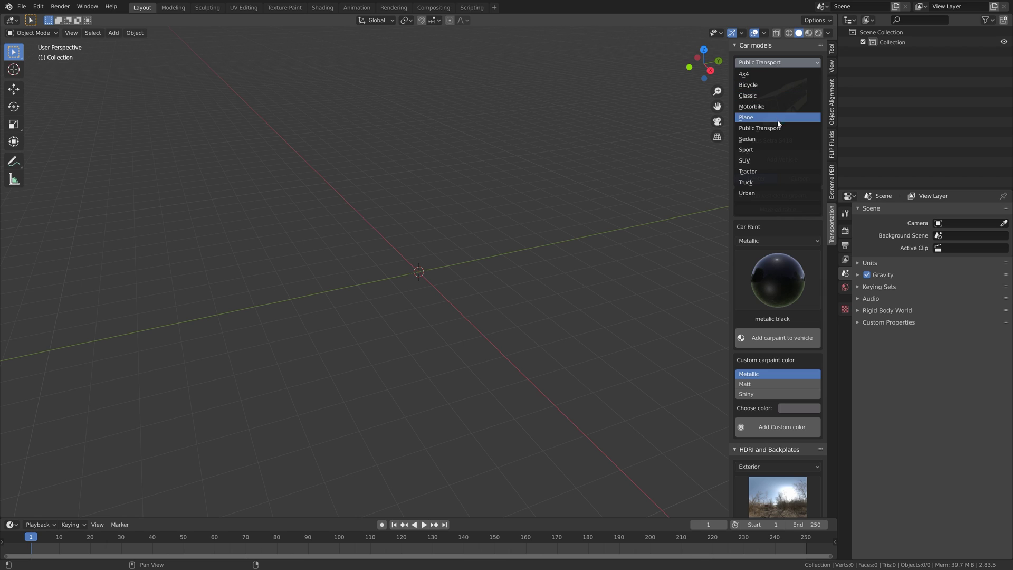
left_click(774, 139)
left_click(774, 111)
left_click(768, 63)
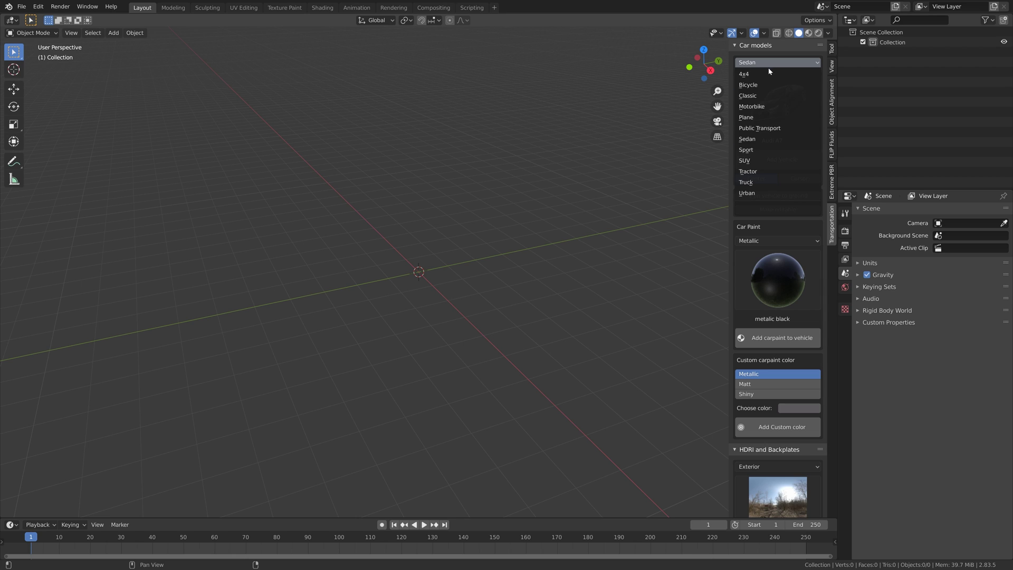
left_click(773, 149)
left_click(775, 117)
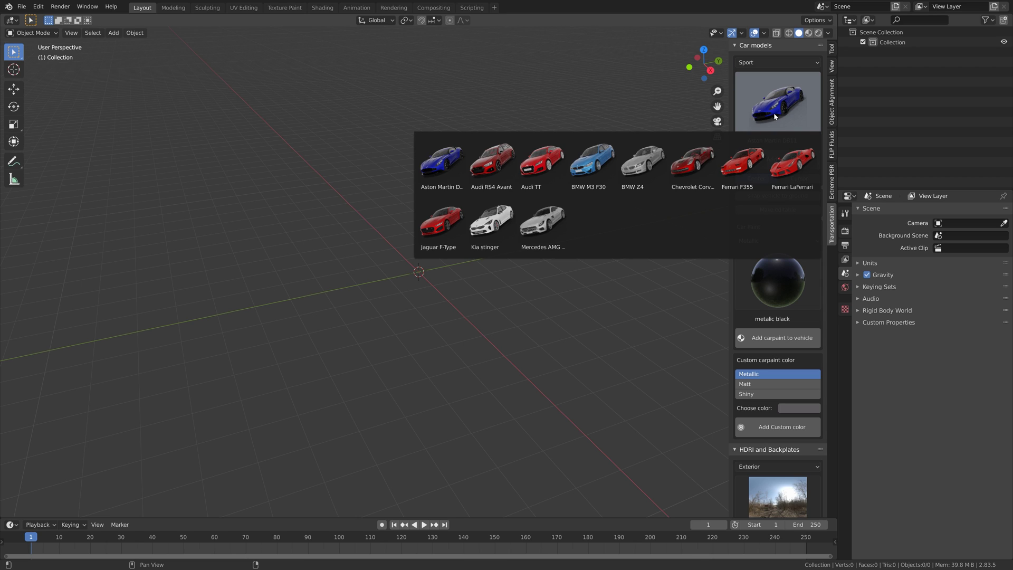
left_click(778, 62)
left_click(772, 161)
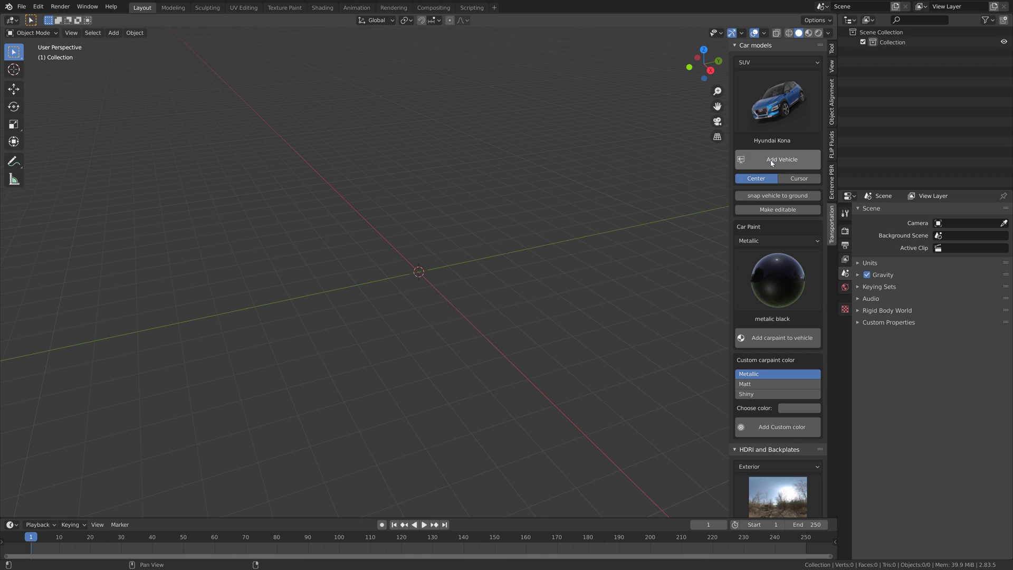
left_click(773, 112)
left_click(767, 62)
left_click(762, 161)
Look through the Truck and Urban models, then settle on the 4x4 category.
left_click(776, 62)
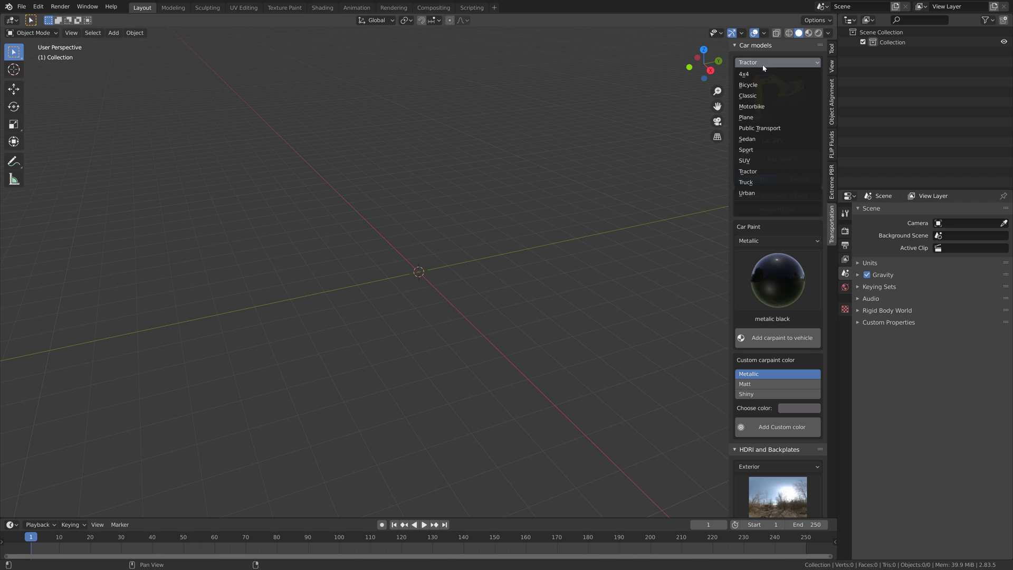
left_click(775, 173)
left_click(768, 114)
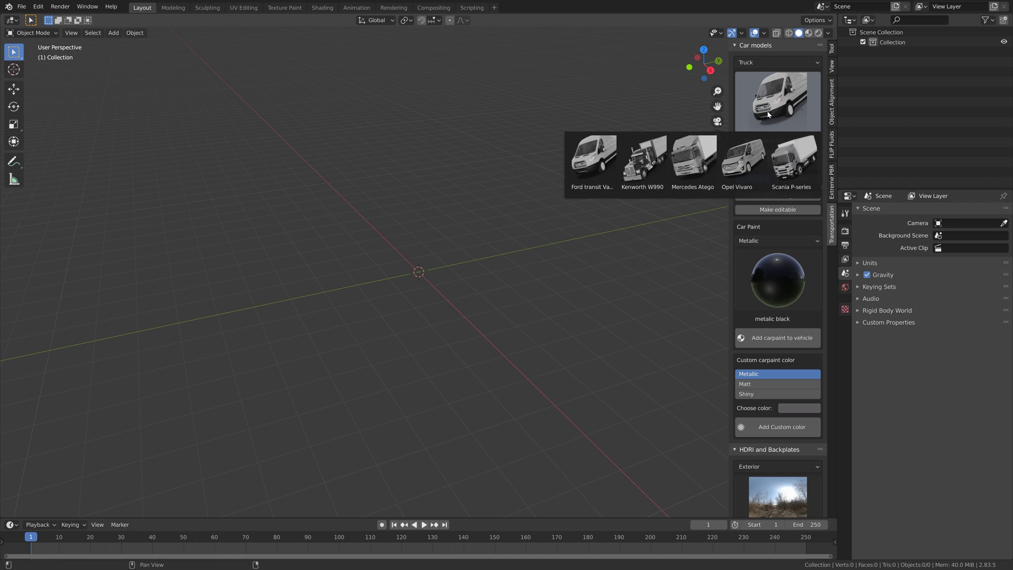
left_click(776, 62)
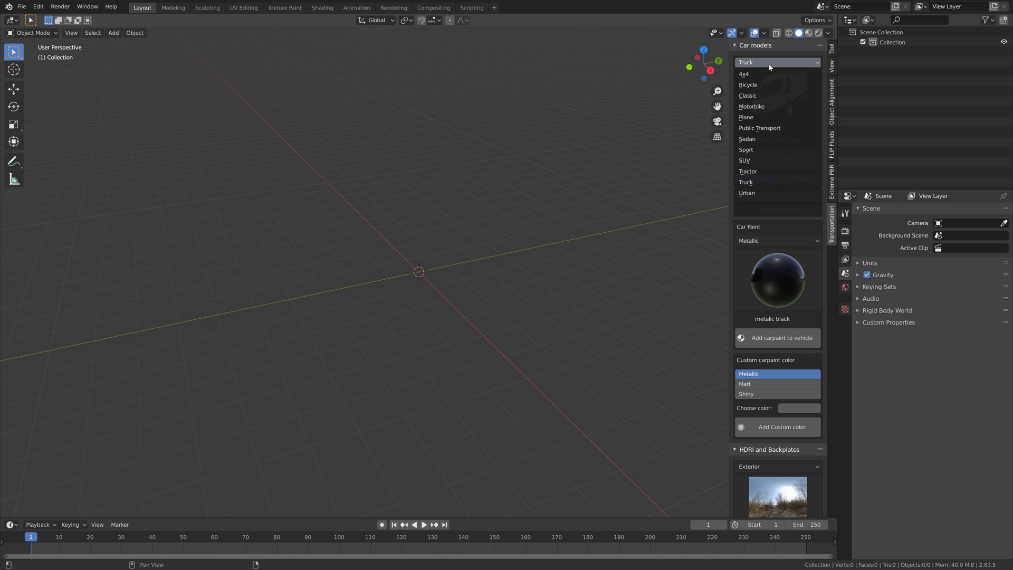
left_click(770, 182)
left_click(766, 110)
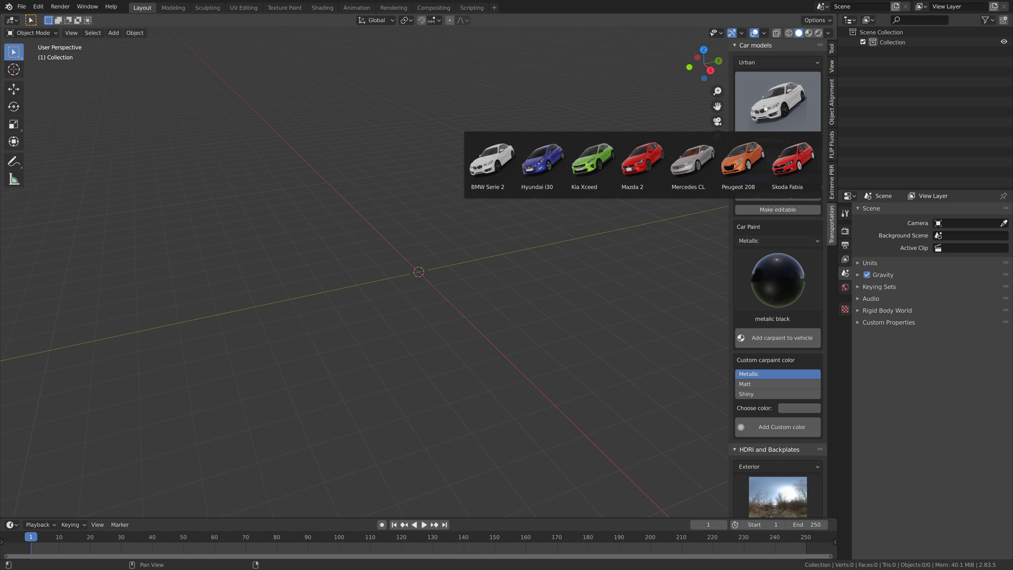
left_click(764, 62)
left_click(762, 74)
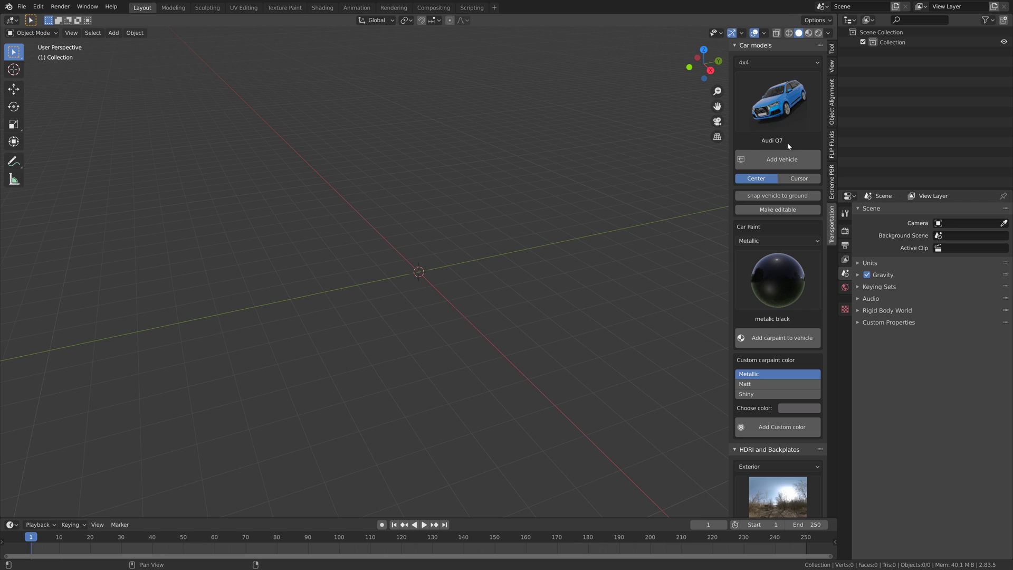
Add the Audi Q7 on a plane scaled to 50.416, previewed in Rendered shading.
left_click(783, 166)
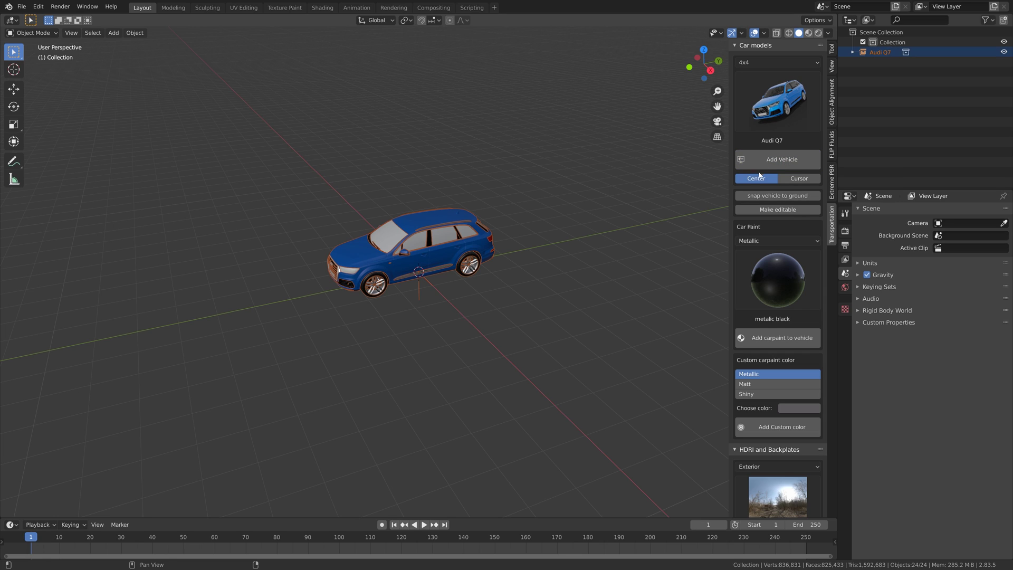
middle_click_drag(456, 305, 486, 277)
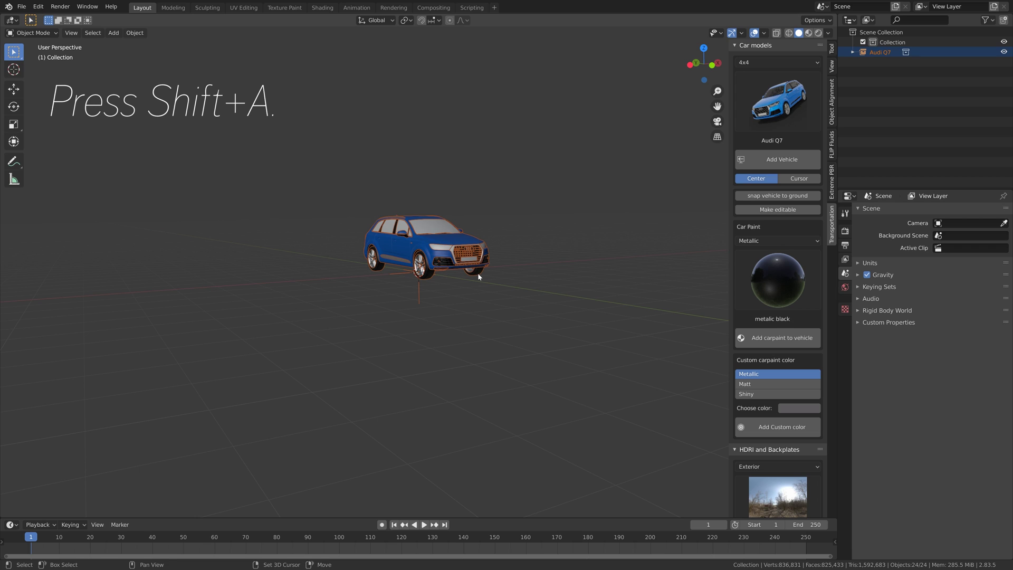
key("shift+a")
mouse_move(479, 272)
left_click(533, 274)
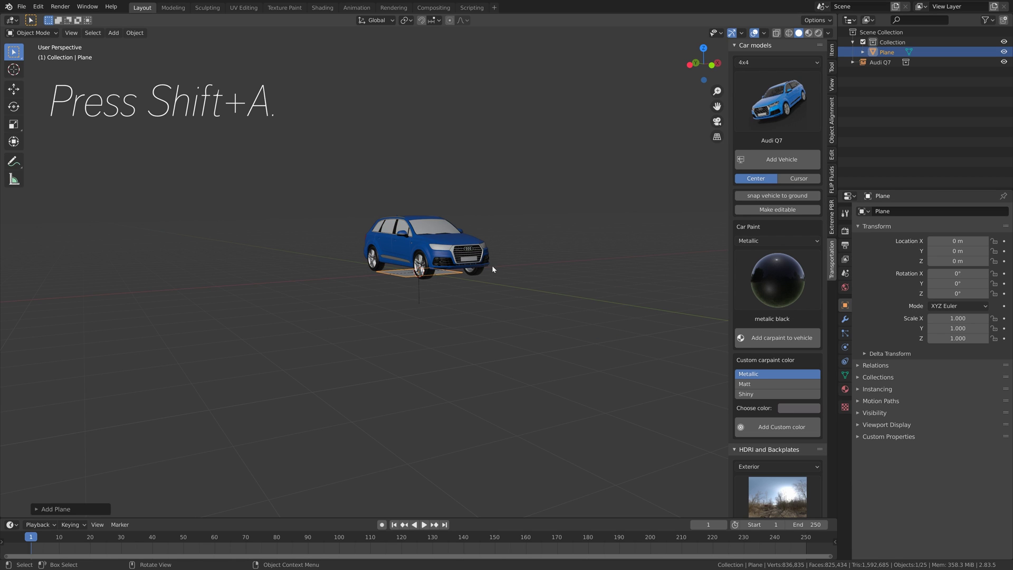
key("s")
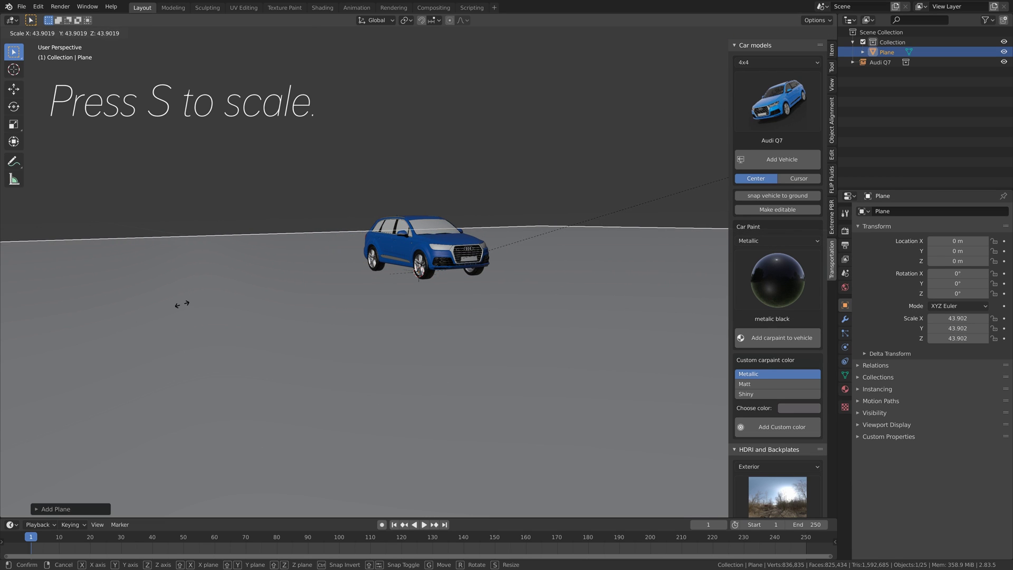
left_click(661, 257)
middle_click_drag(645, 270, 599, 280)
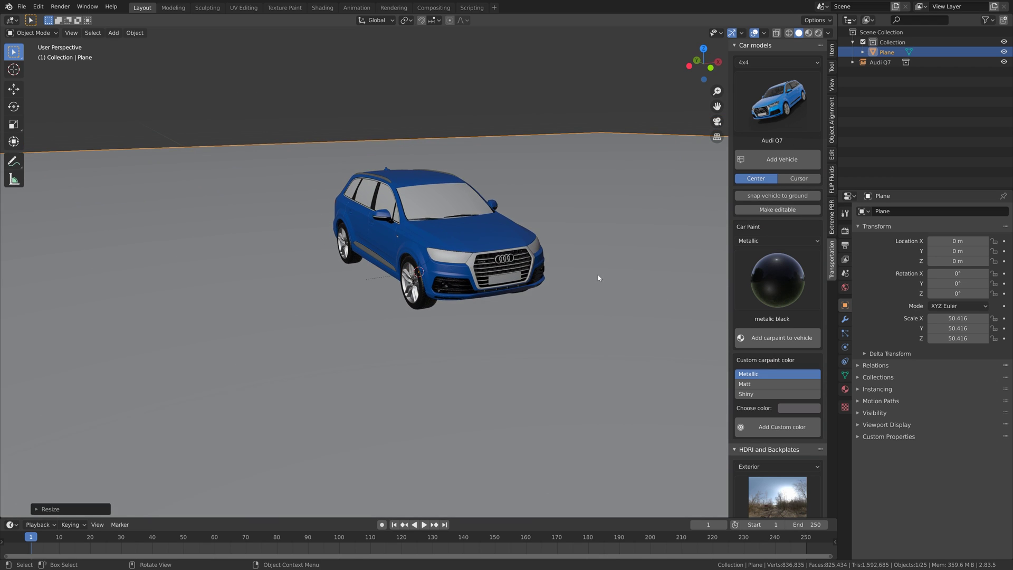
left_click(819, 33)
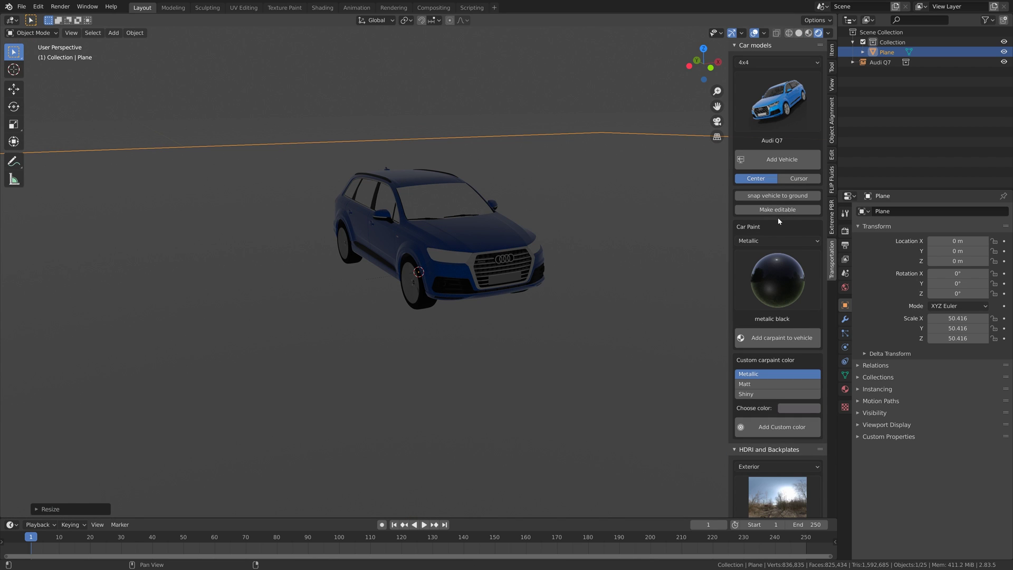
Load the Interior HDRI Colorfull Studio into the scene.
scroll(772, 264, "down", 6)
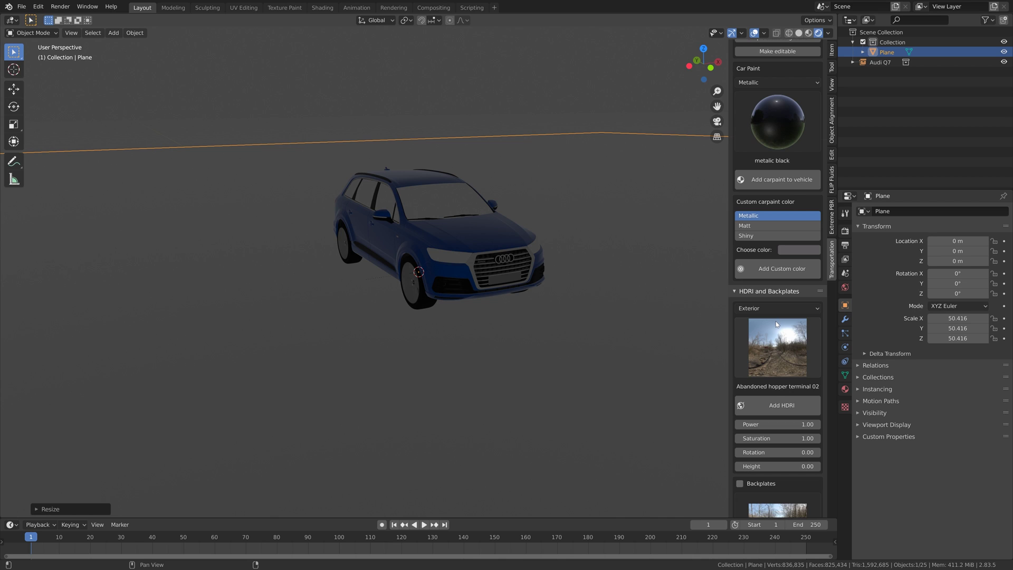
left_click(777, 311)
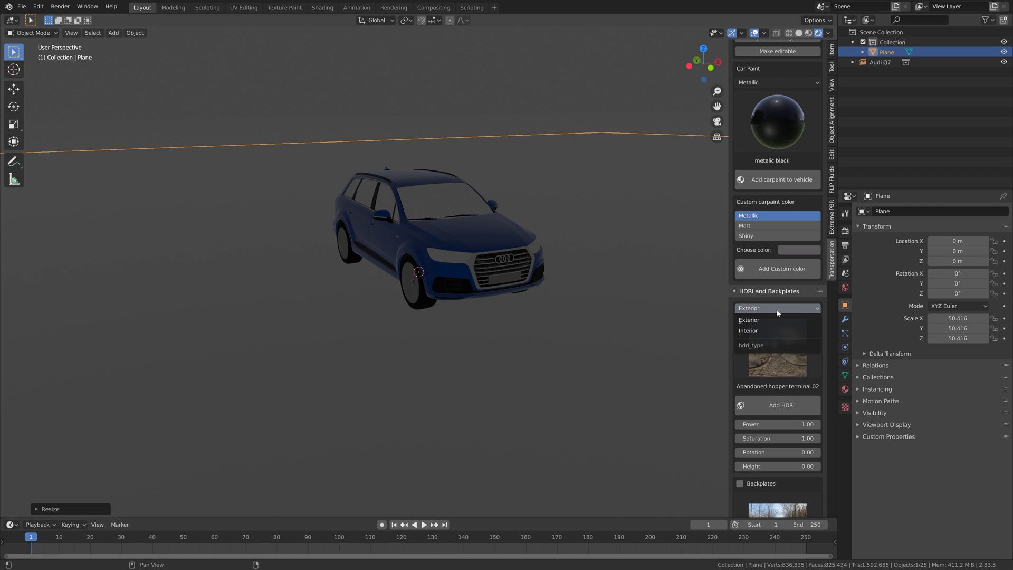
left_click(775, 330)
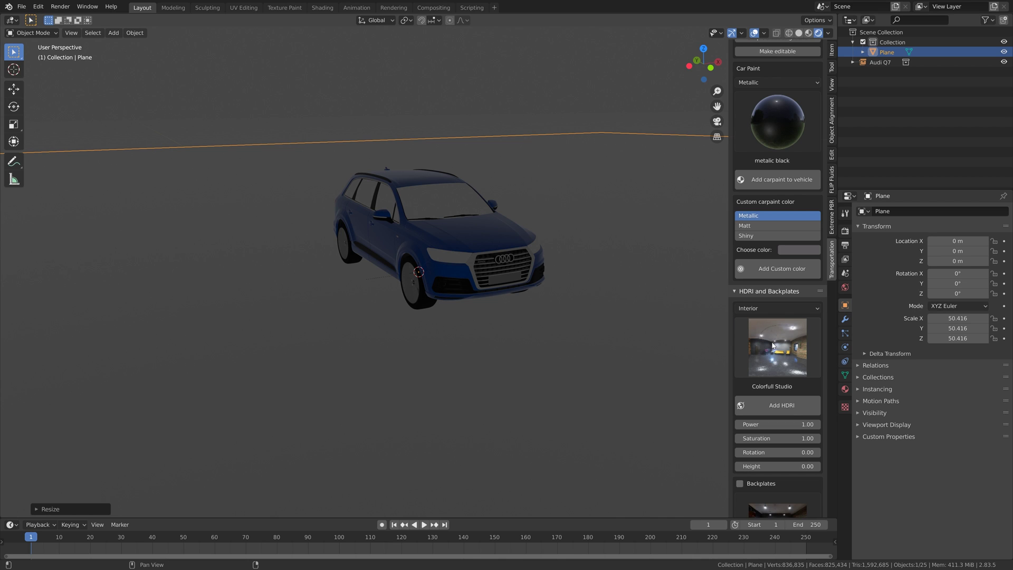
left_click(774, 346)
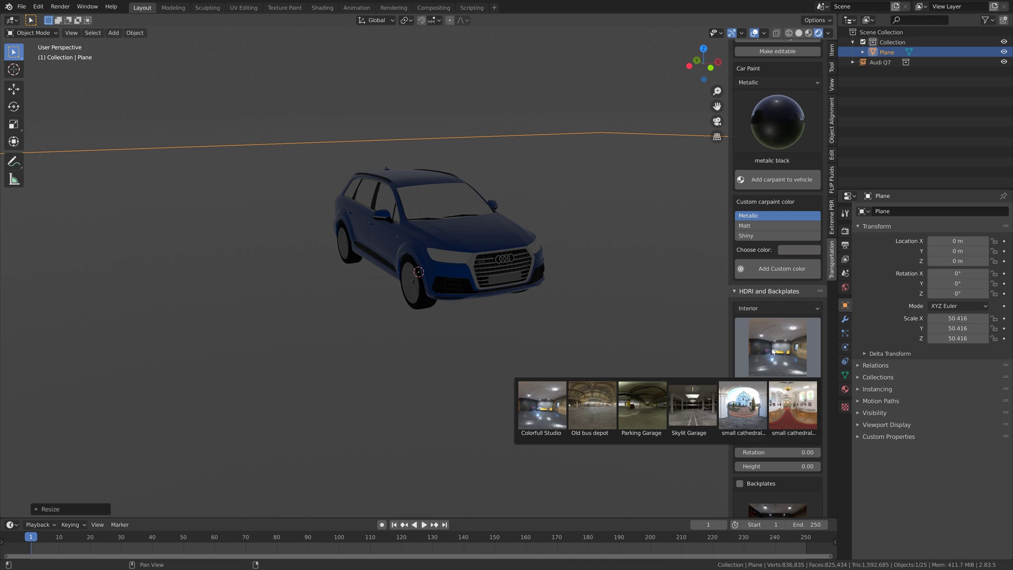
left_click(536, 407)
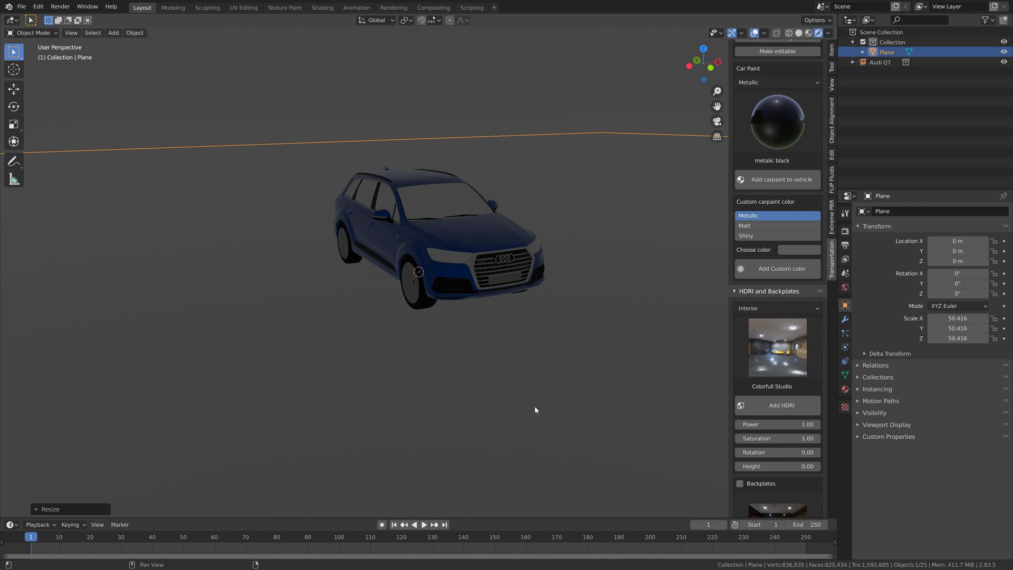
left_click(782, 411)
mouse_move(606, 296)
middle_mouse_down()
mouse_move(537, 293)
mouse_move(613, 300)
middle_mouse_up()
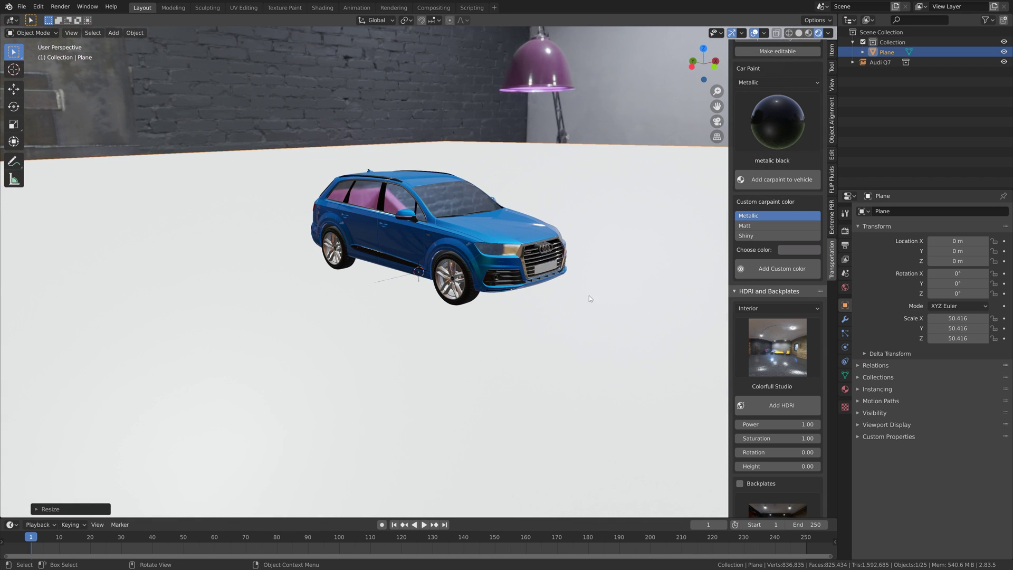
Swap the lighting to the Exterior HDRI Vatican Road.
left_click(765, 308)
left_click(765, 320)
left_click(769, 348)
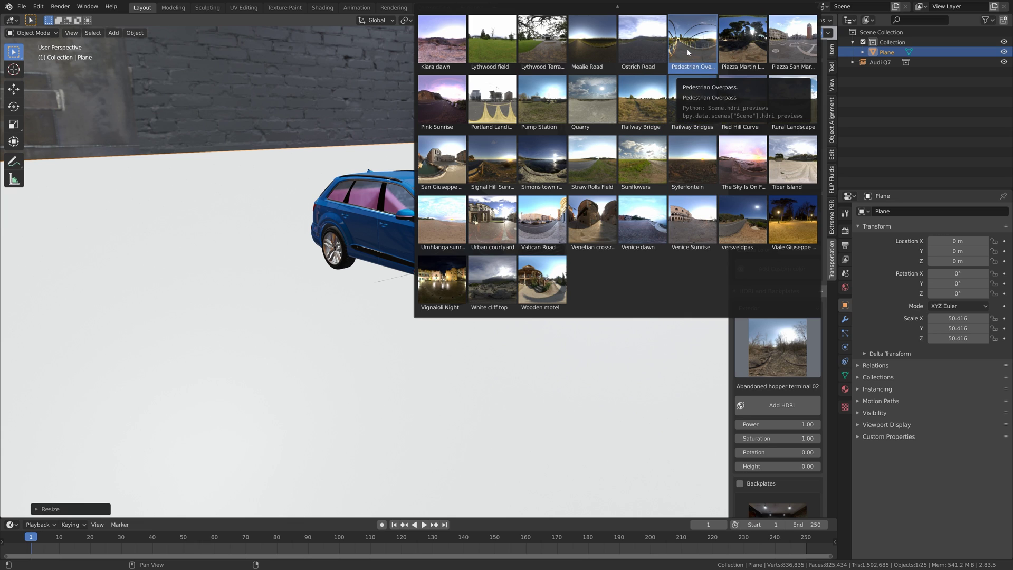
left_click(542, 221)
left_click(796, 411)
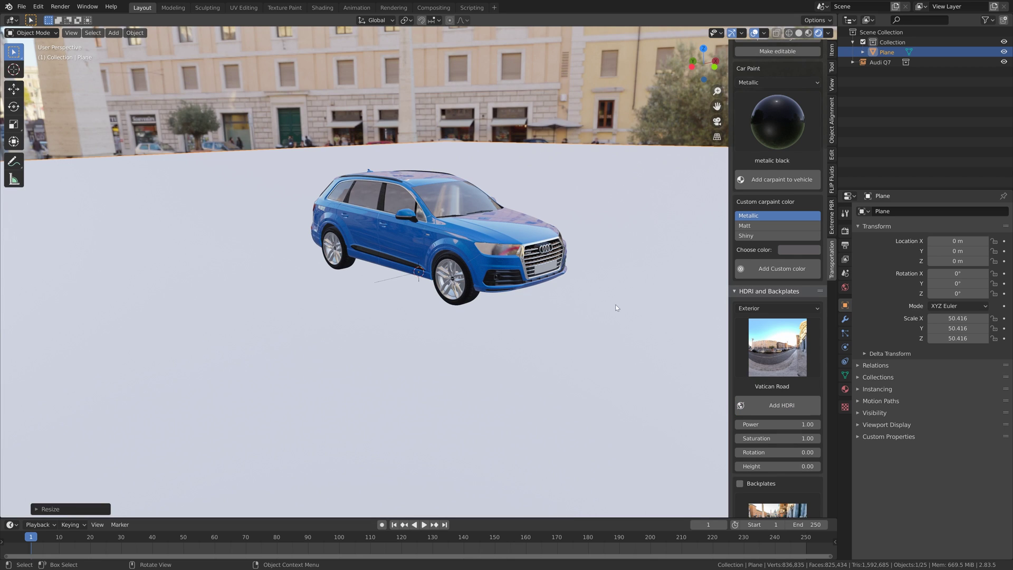
mouse_move(615, 305)
middle_mouse_down()
mouse_move(607, 287)
mouse_move(584, 296)
mouse_move(610, 291)
middle_mouse_up()
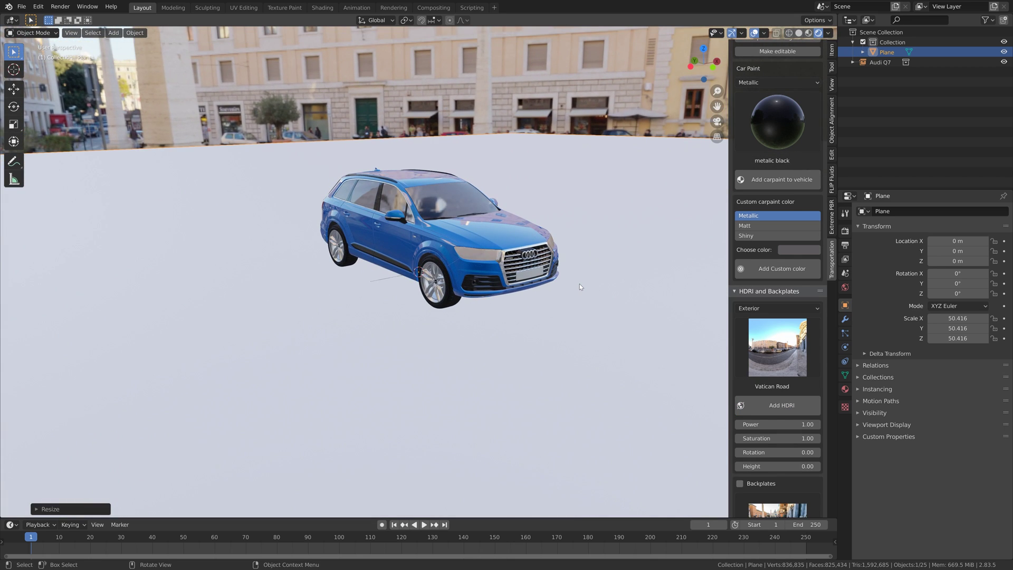
Enable Screen Space Reflections in the Render properties.
left_click(845, 232)
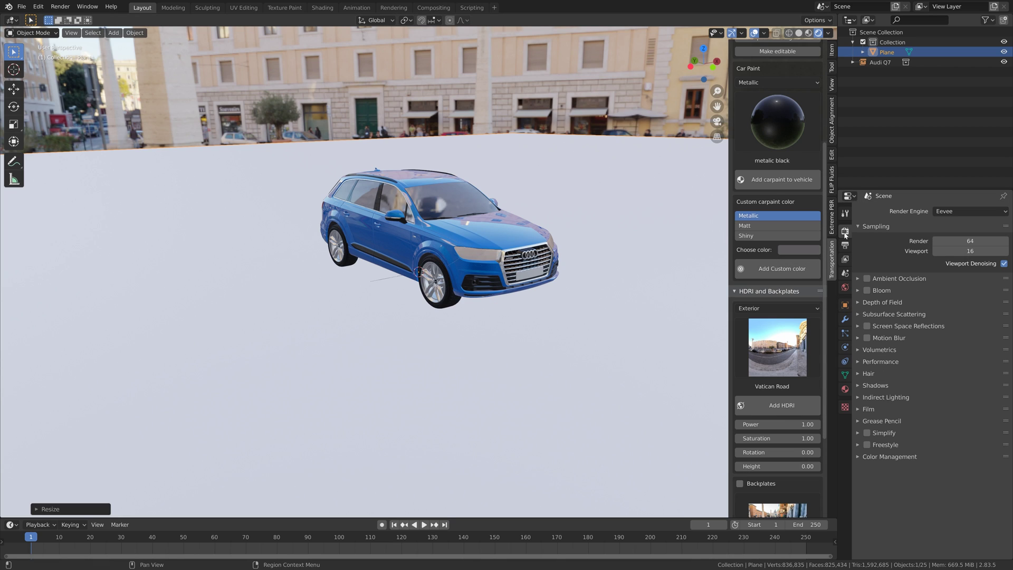
left_click(867, 327)
middle_click_drag(475, 267, 543, 265)
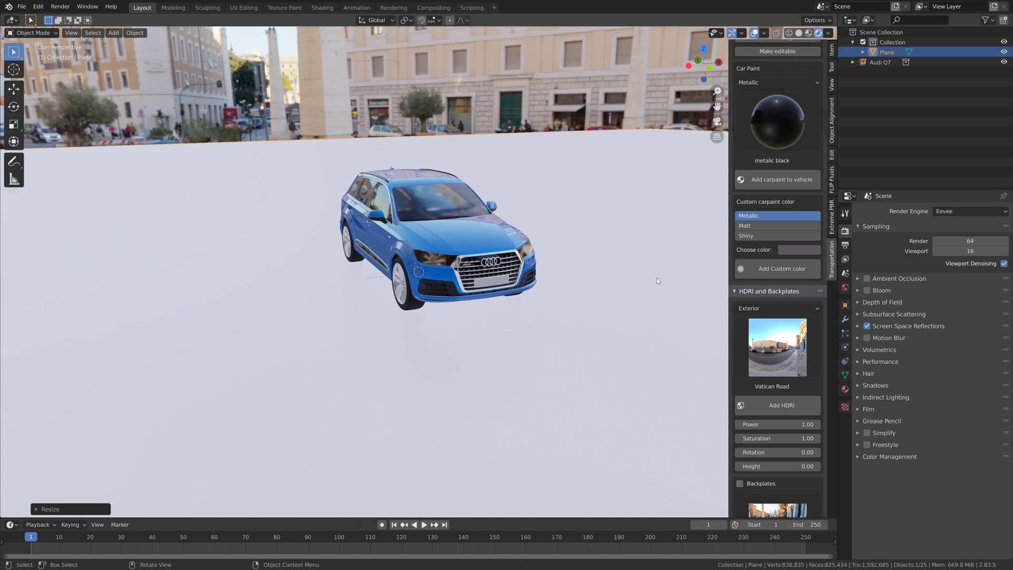
scroll(658, 280, "up", 3)
middle_click_drag(658, 280, 577, 270)
scroll(538, 273, "down", 3)
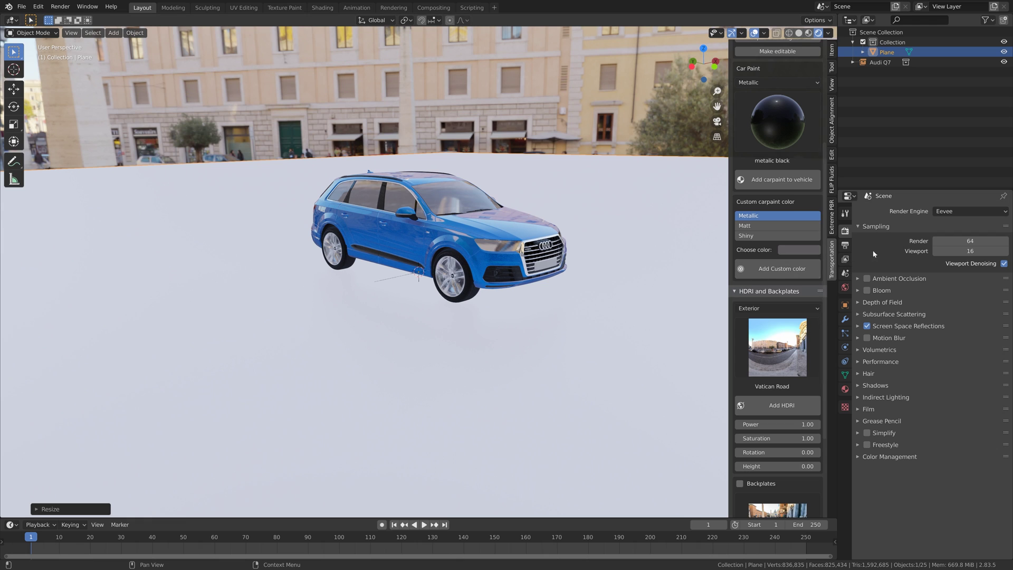
Set the render engine to Cycles on GPU Compute and select the Audi Q7.
left_click(944, 212)
left_click(945, 245)
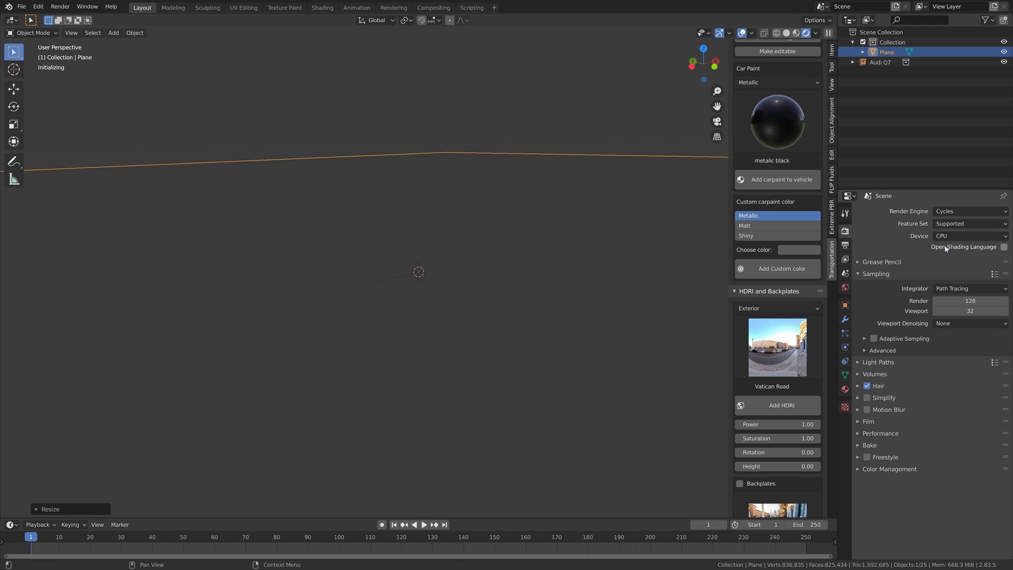
left_click(945, 238)
left_click(949, 257)
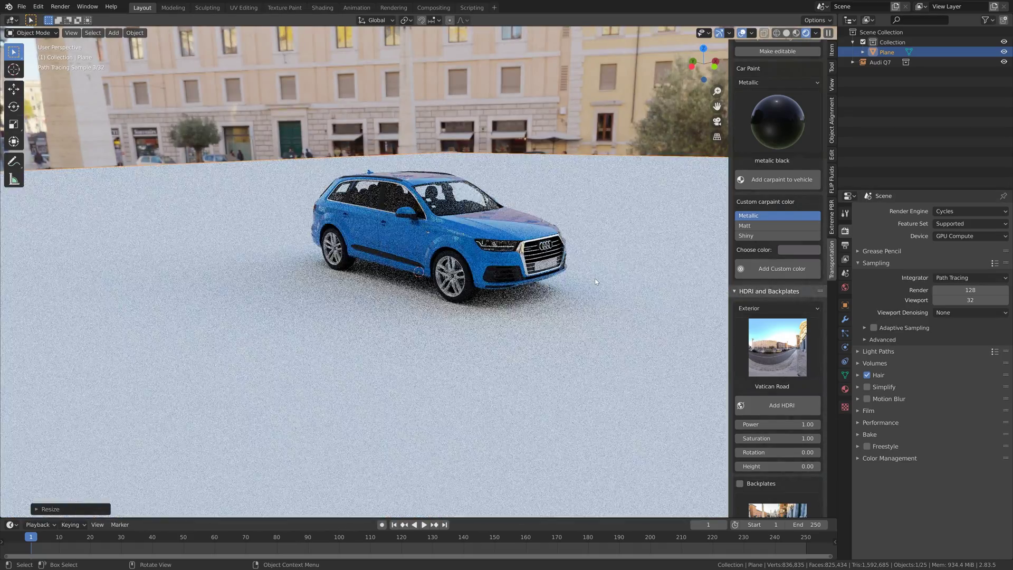
middle_click_drag(589, 277, 477, 291)
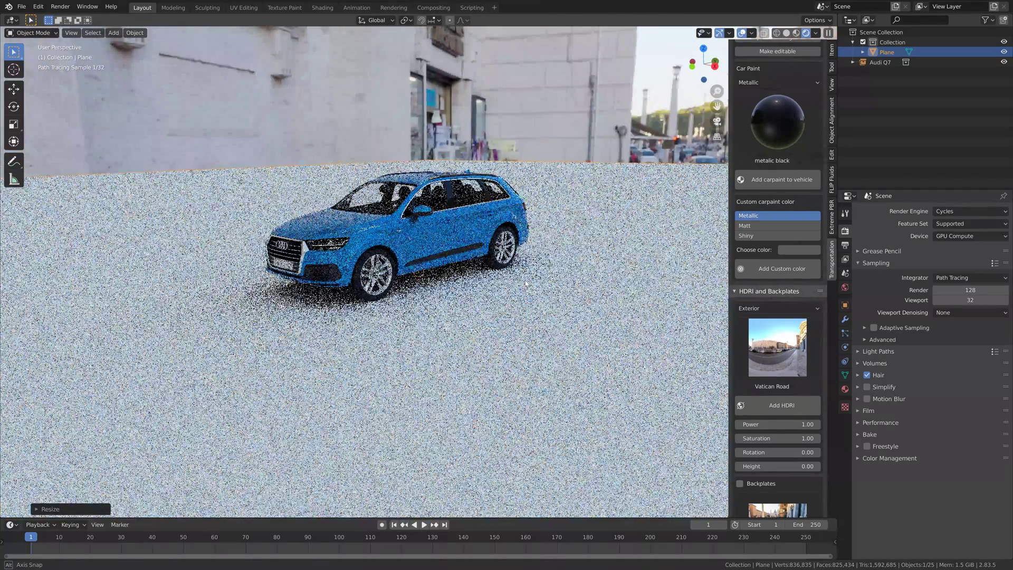
left_click(431, 240)
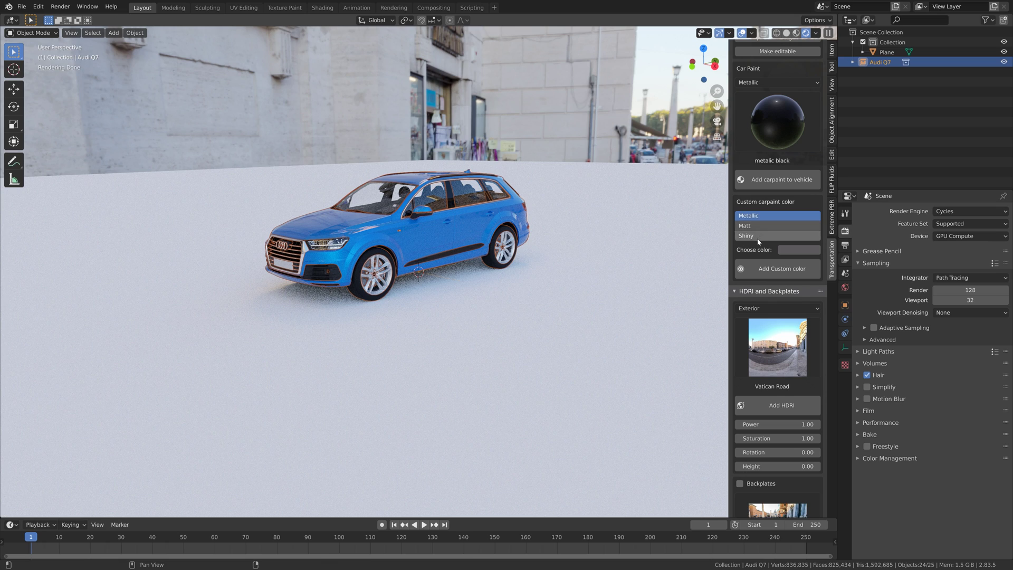
scroll(768, 237, "up", 7)
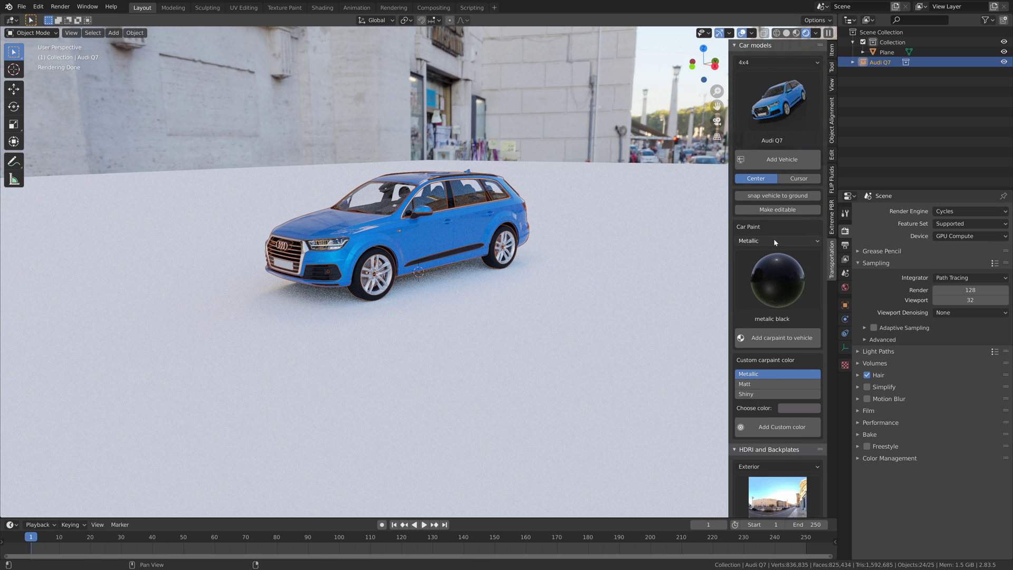
Paint the Audi Q7 with the Matt preset matt blue dark.
left_click(770, 242)
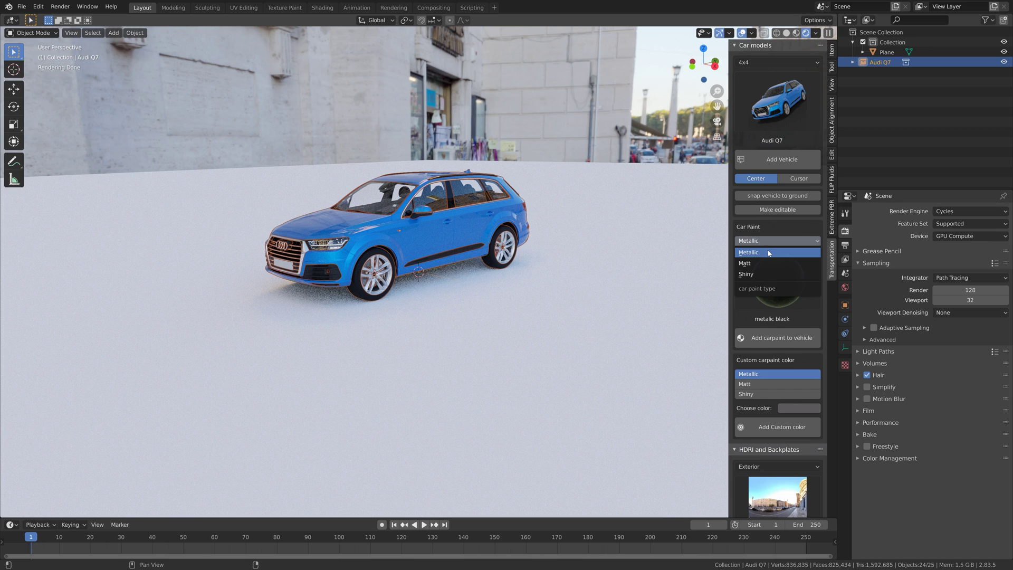
left_click(764, 263)
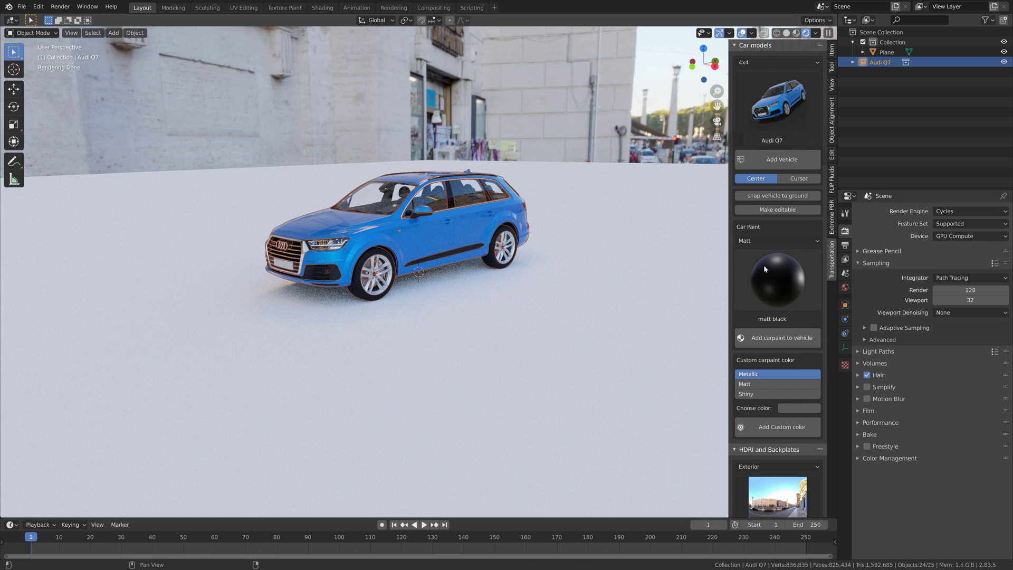
left_click(777, 281)
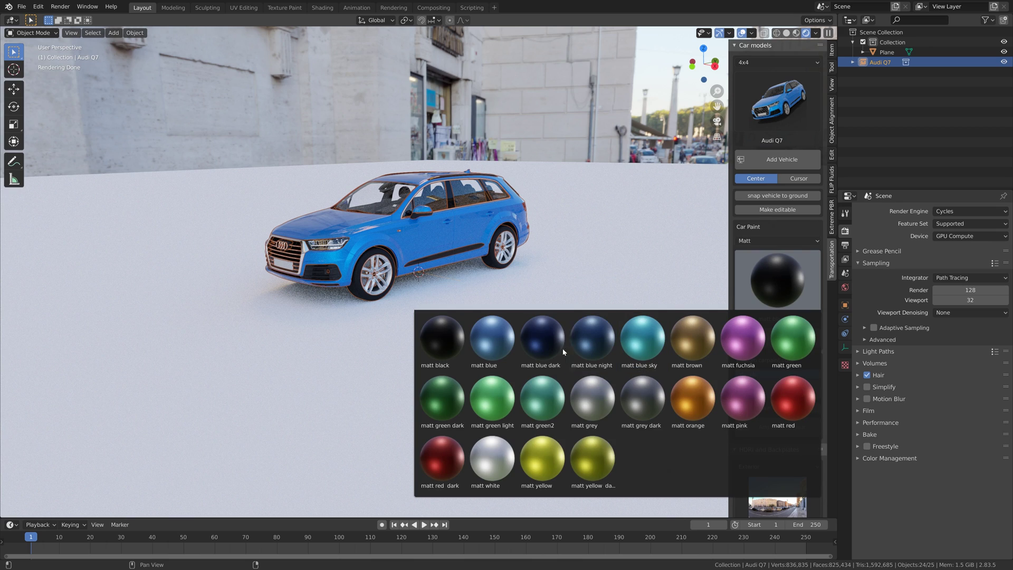
left_click(588, 340)
left_click(767, 339)
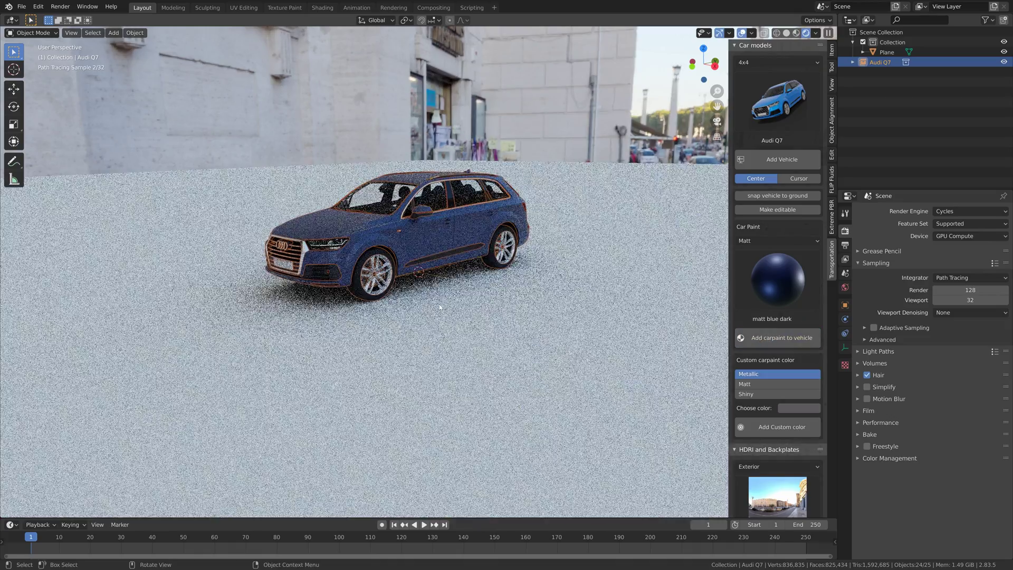
middle_click_drag(433, 306, 506, 295)
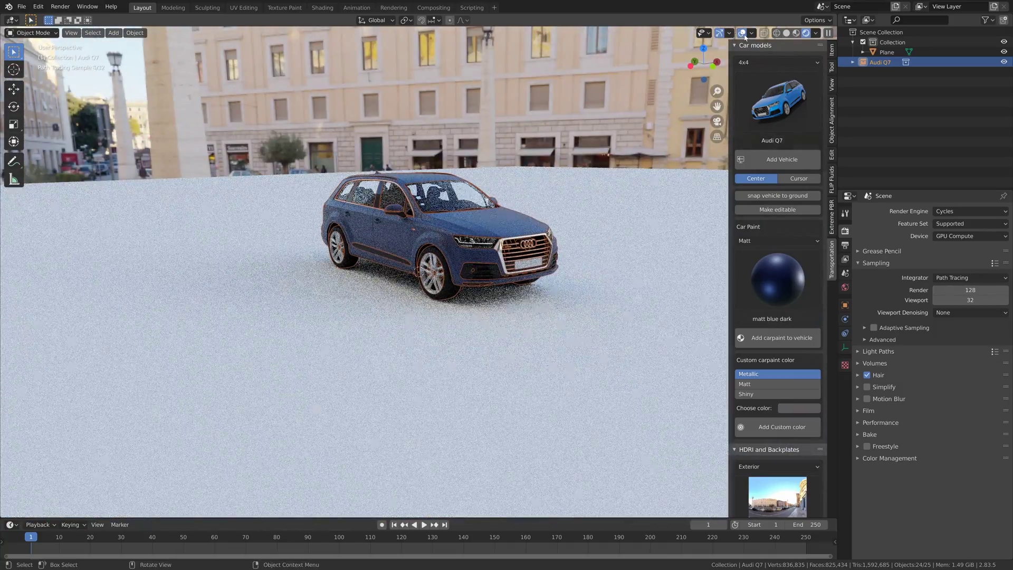
Hide viewport overlays and set both Render and Viewport samples to 200.
left_click(742, 33)
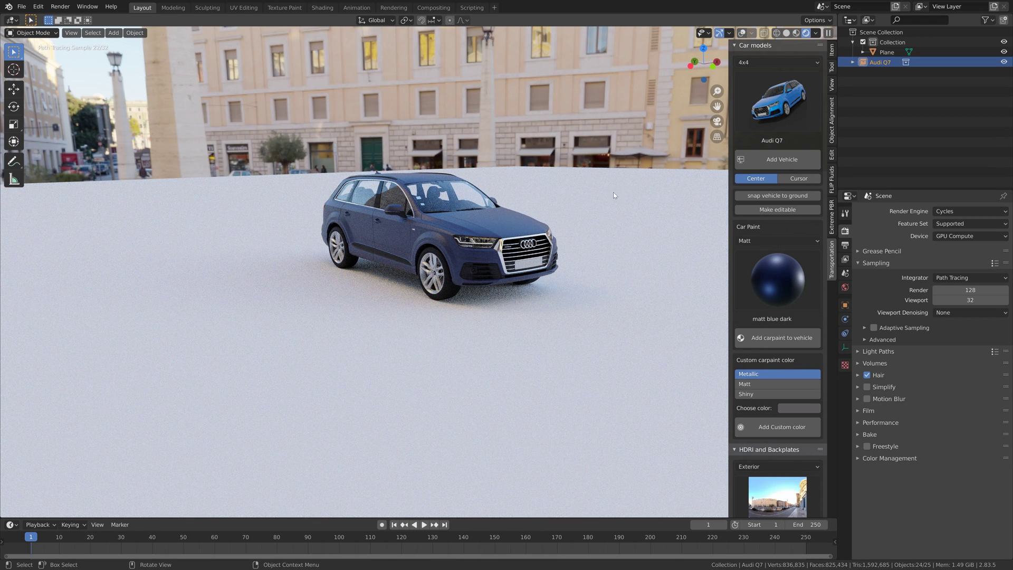
left_click_drag(971, 290, 971, 300)
type("200")
key("Return")
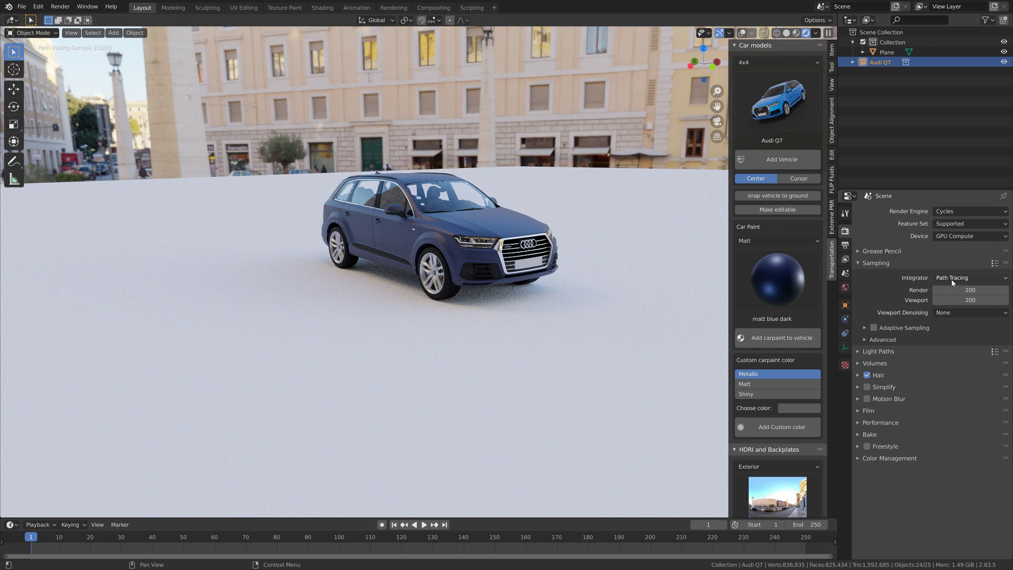
left_click(760, 113)
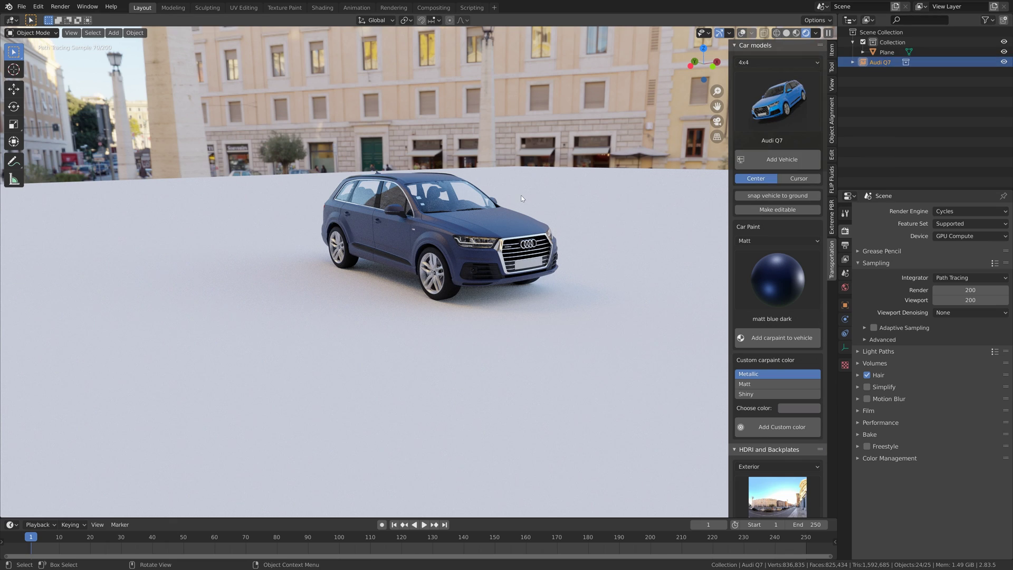
Replace the Audi Q7 with the Lamborghini Urus.
key("x")
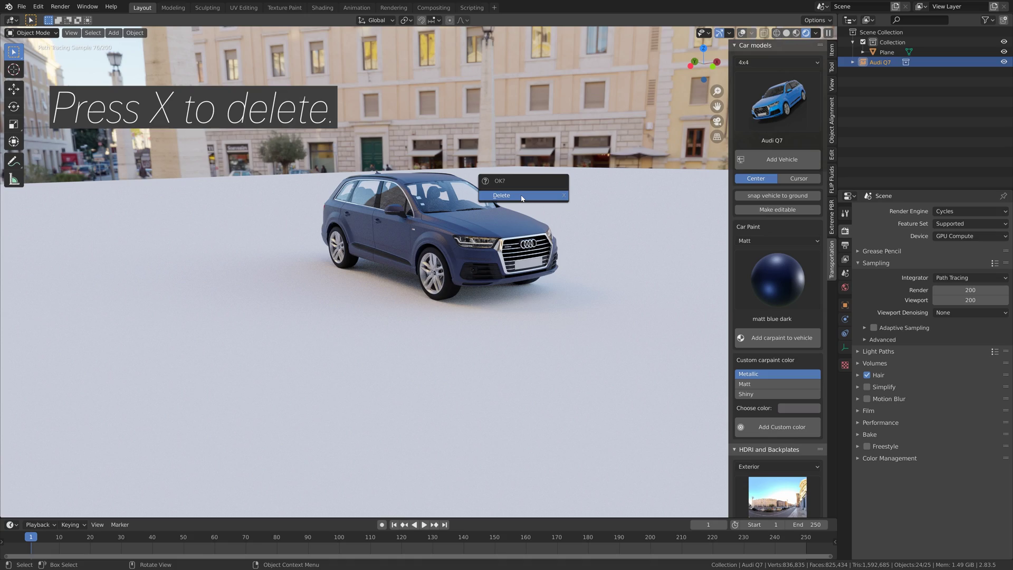
left_click(521, 196)
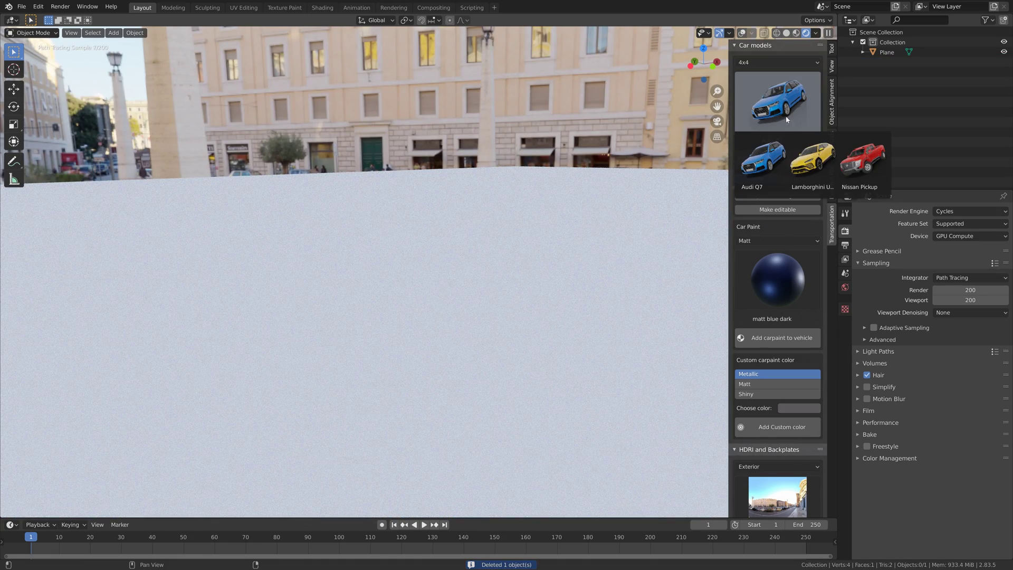
left_click(813, 159)
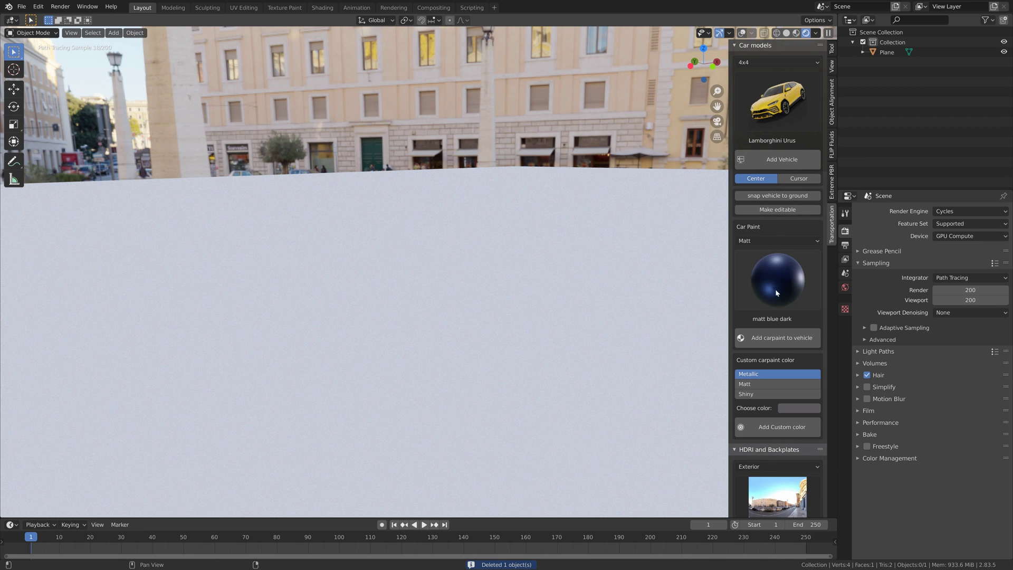
left_click(775, 157)
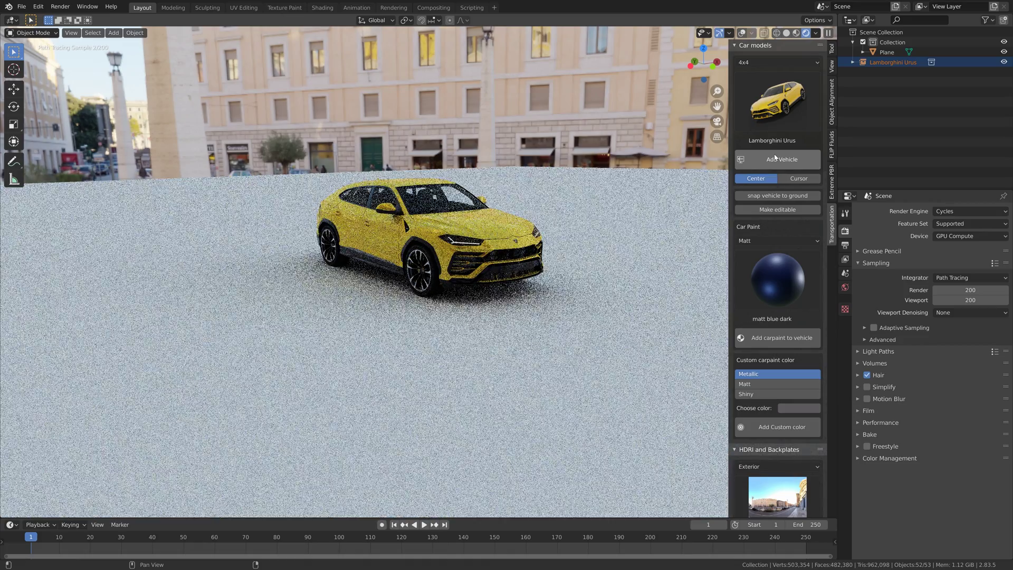
scroll(575, 274, "up", 3)
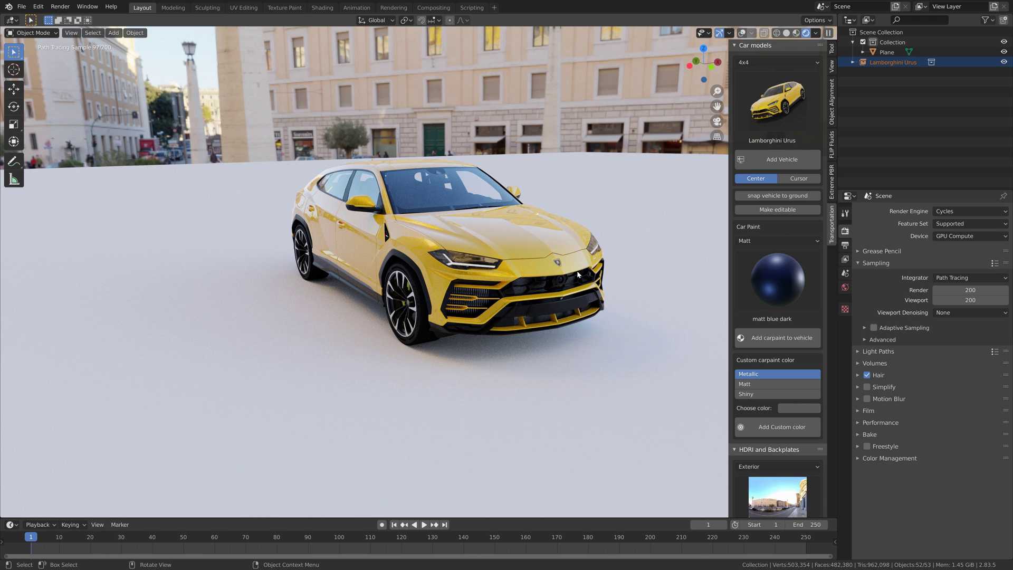
Apply matt black paint to the Urus and view it from the left side.
left_click(775, 261)
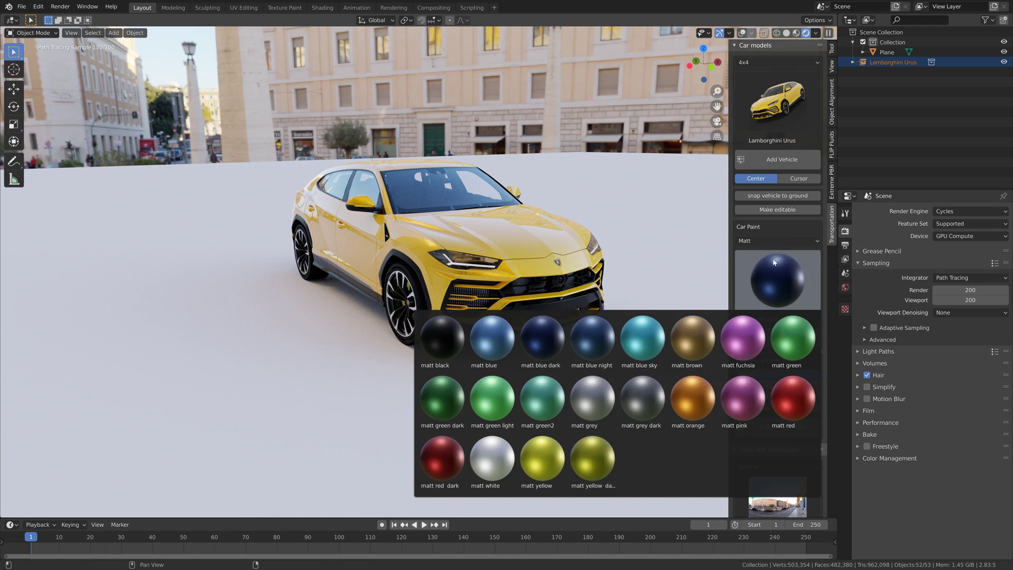
left_click(429, 341)
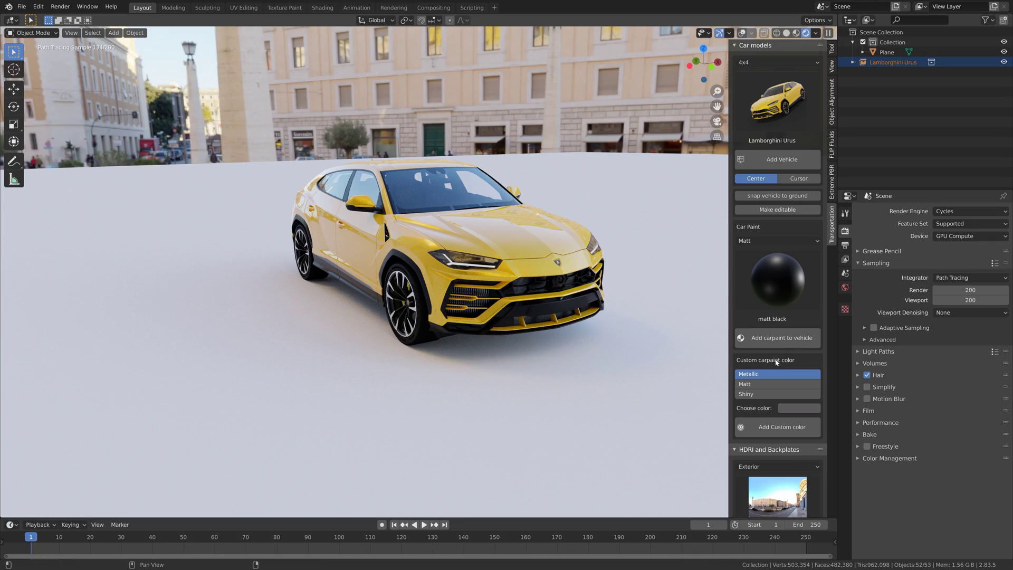
left_click(779, 344)
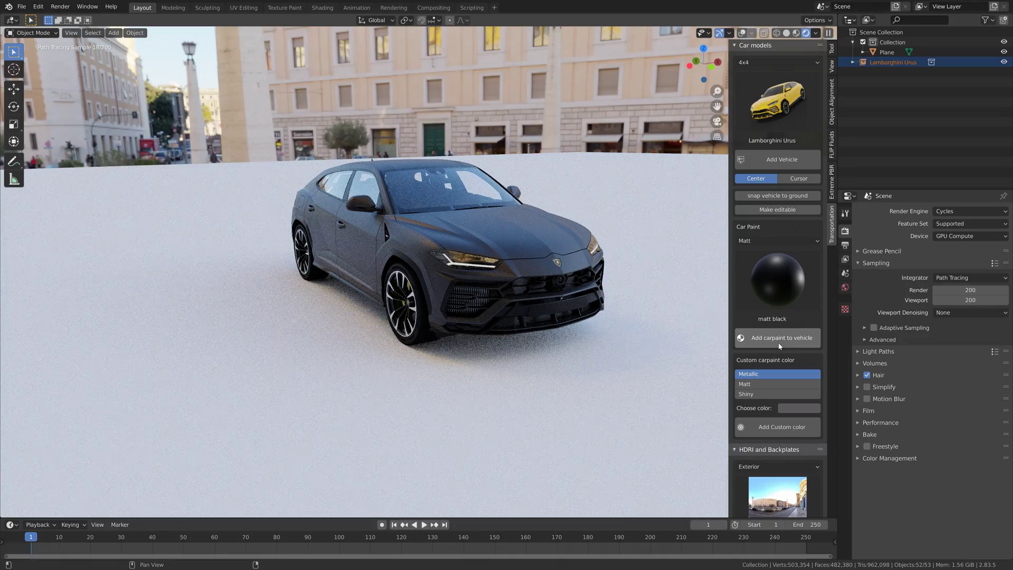
middle_click_drag(686, 317, 556, 295)
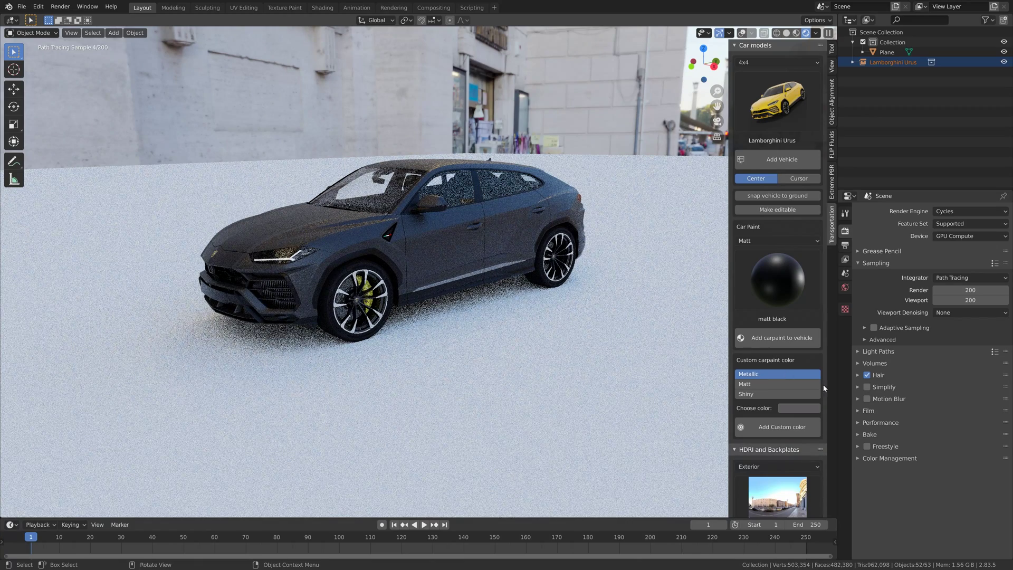
scroll(769, 455, "down", 3)
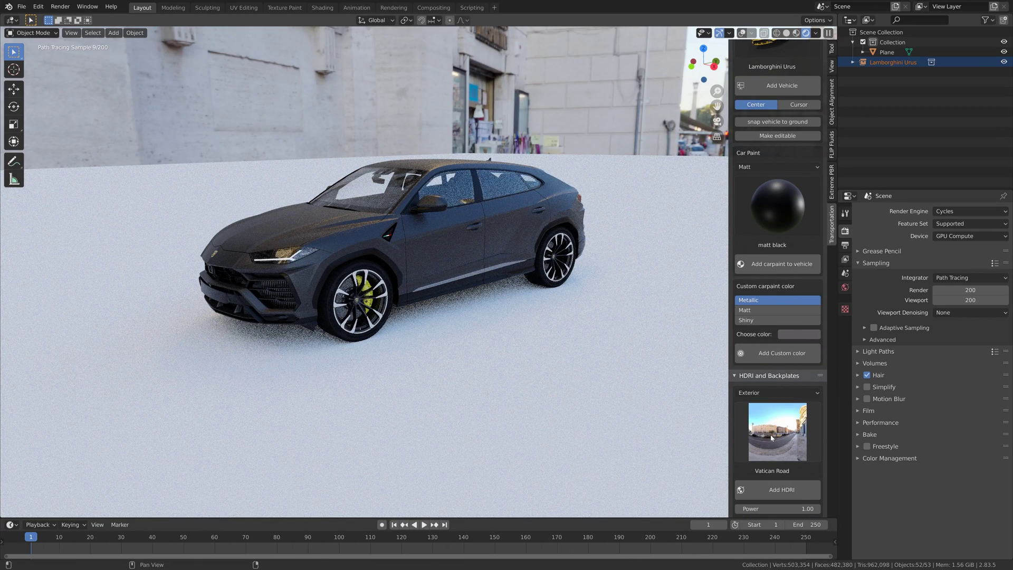
Apply the night HDRI Viale Giuseppe Garibaldi and orbit around the car.
left_click(770, 436)
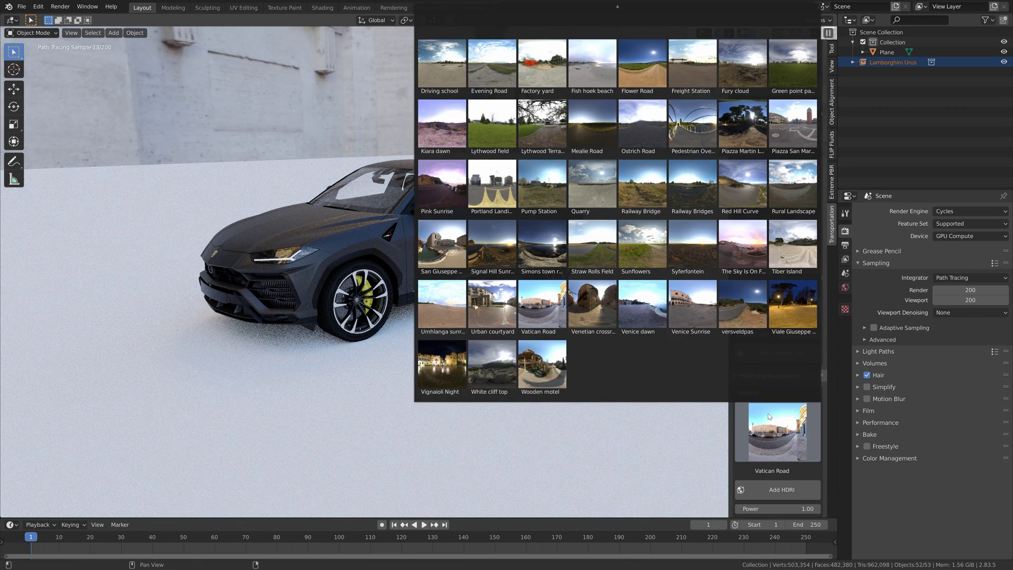
left_click(782, 335)
left_click(785, 489)
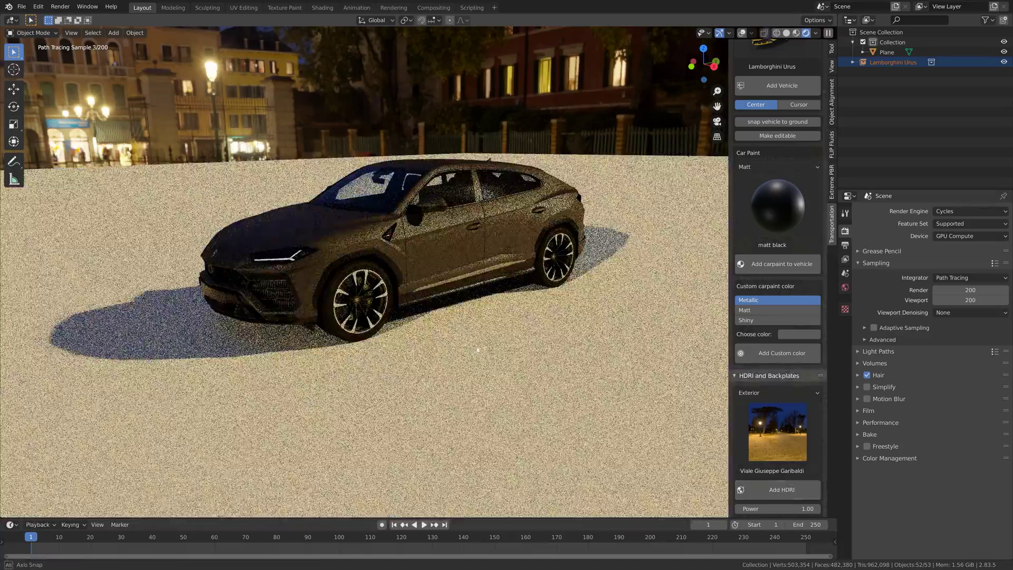
mouse_move(475, 327)
middle_mouse_down()
mouse_move(522, 346)
mouse_move(486, 346)
middle_mouse_up()
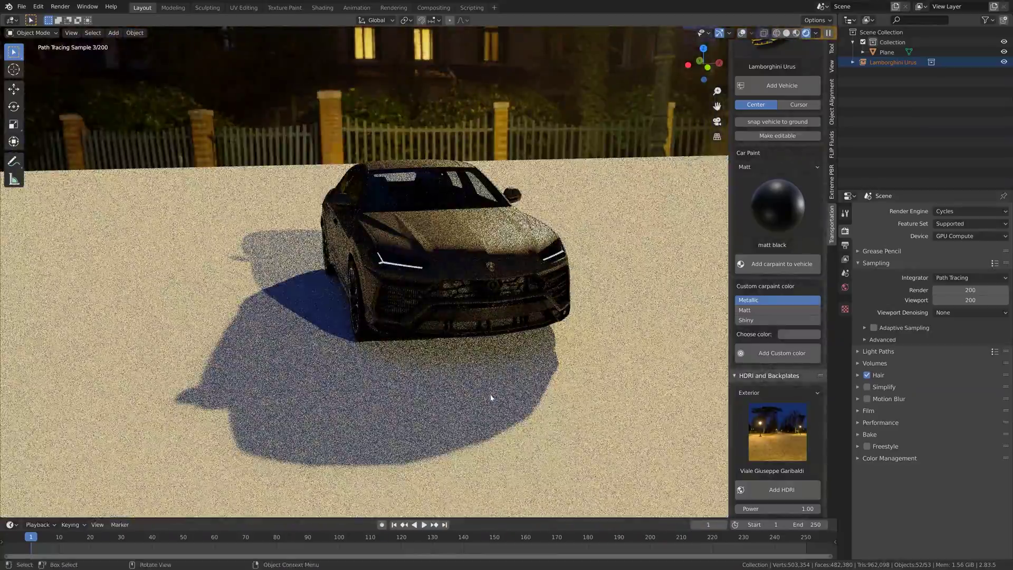
middle_click_drag(515, 374, 521, 369)
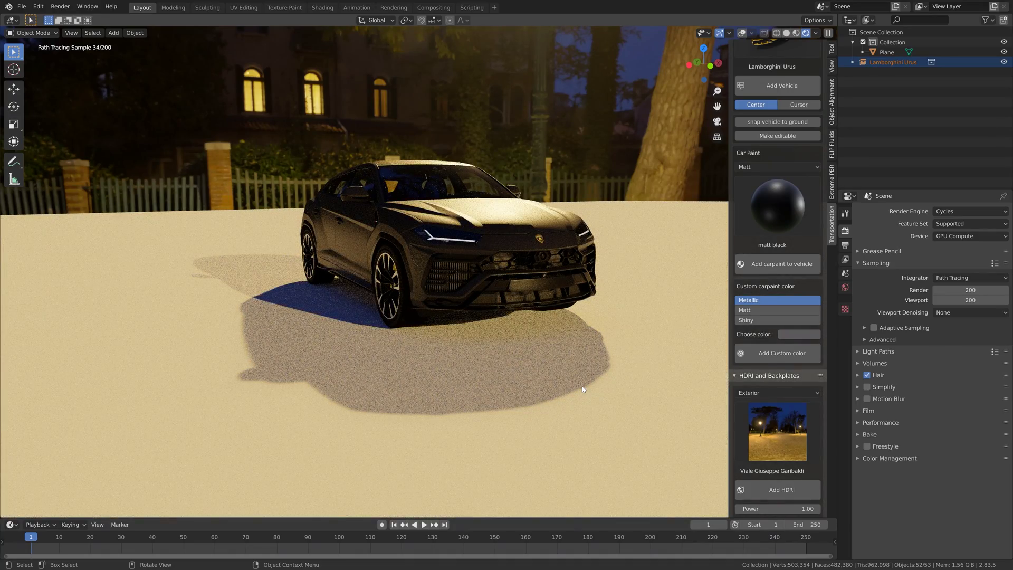
Switch the environment to Umhlanga sunrise with the car facing front-left.
left_click(780, 439)
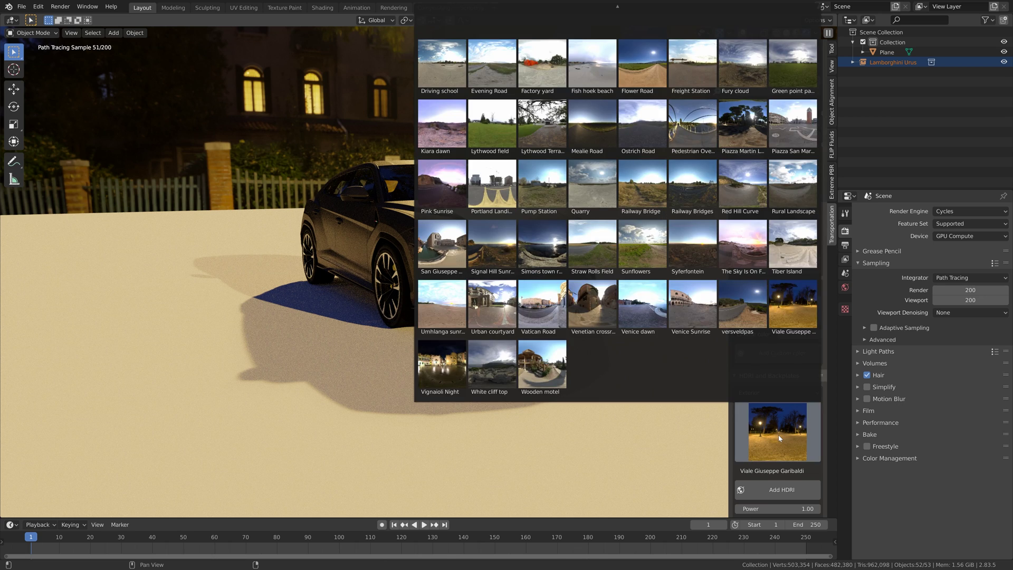
left_click(442, 308)
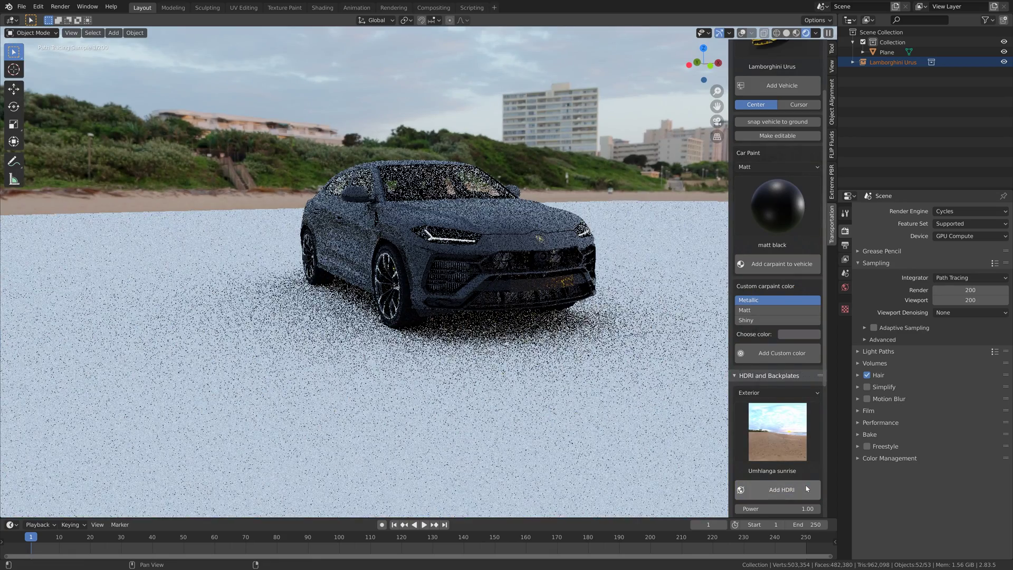
middle_click_drag(648, 372, 610, 372)
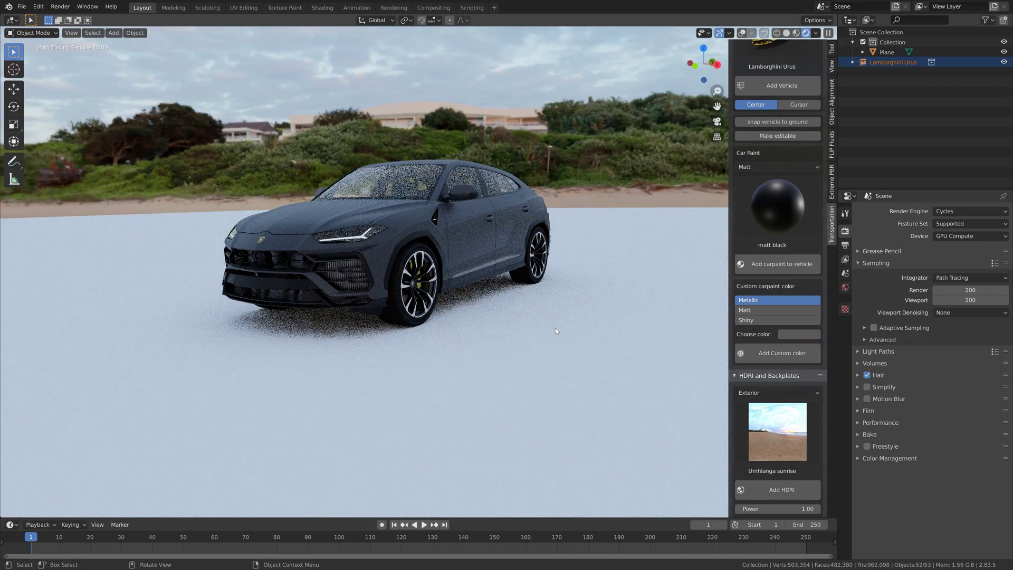
Apply the matt red paint preset to the Urus.
left_click(756, 215)
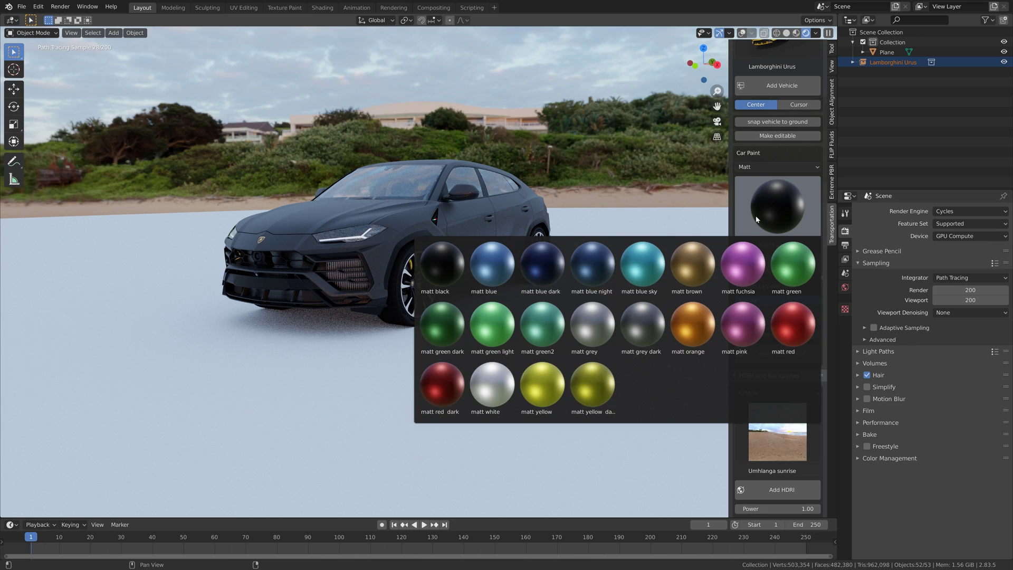
left_click(793, 317)
left_click(780, 265)
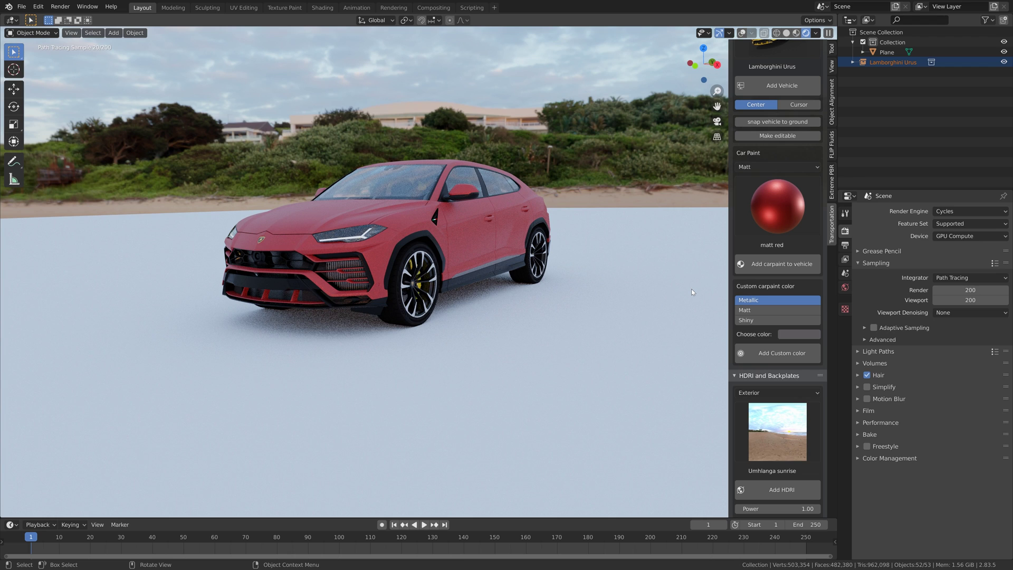
Switch to the Metallic finish and apply metallic dark Blue.
left_click(780, 166)
left_click(776, 180)
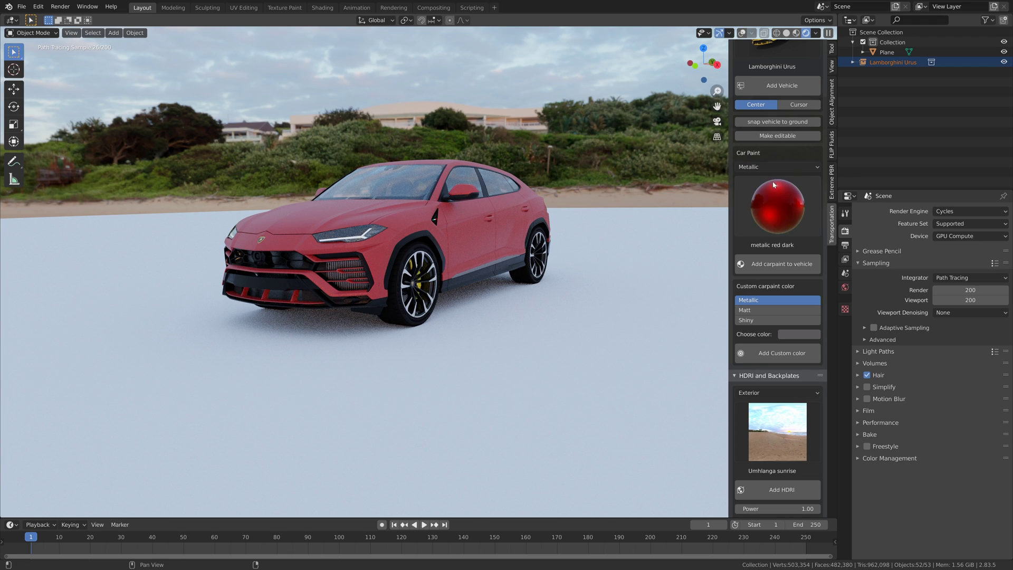
left_click(771, 208)
left_click(640, 292)
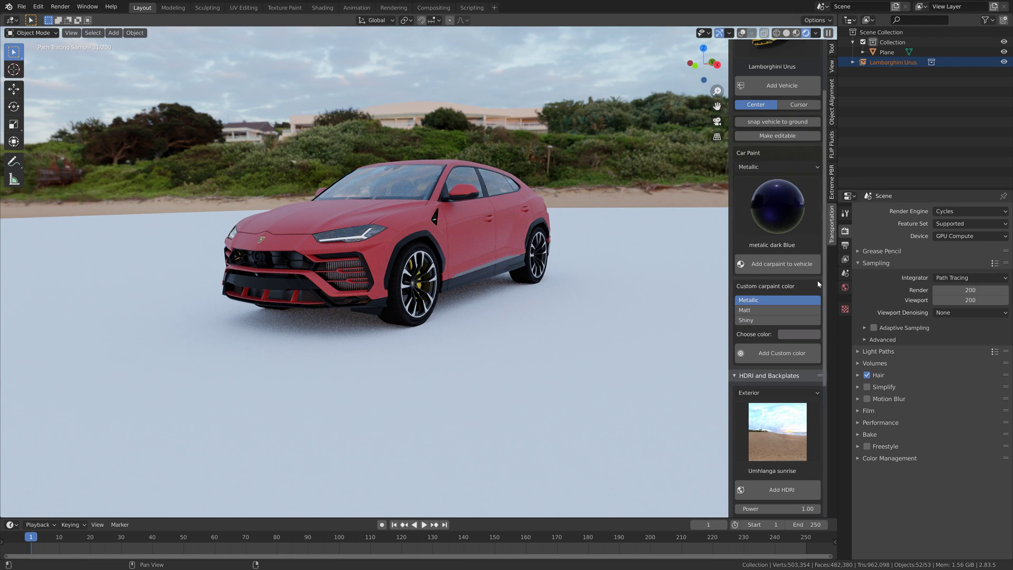
left_click(801, 266)
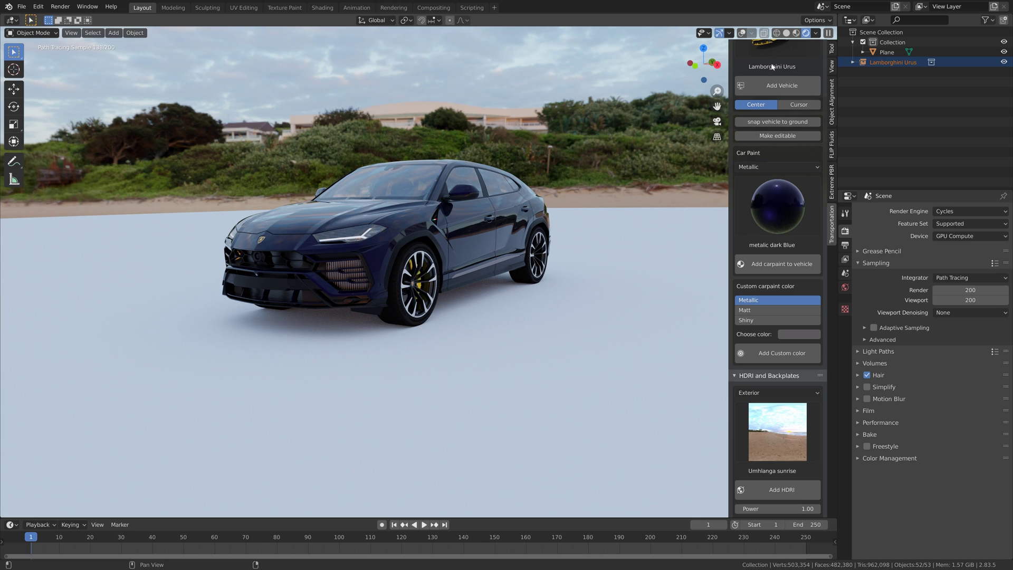
Delete the Lamborghini Urus and add the Generic Bicycle from the Bicycle category.
left_click(893, 63)
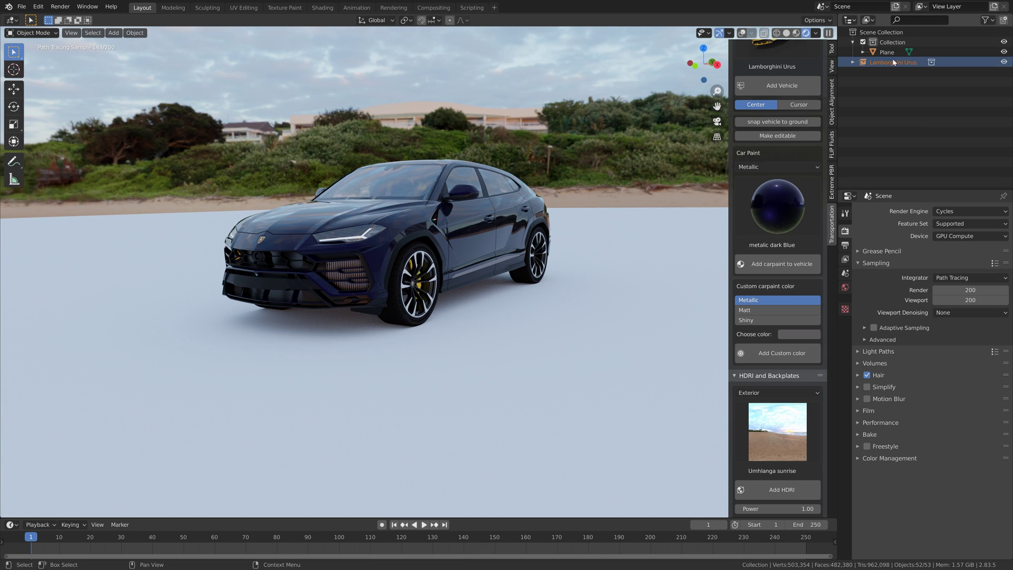
key("x")
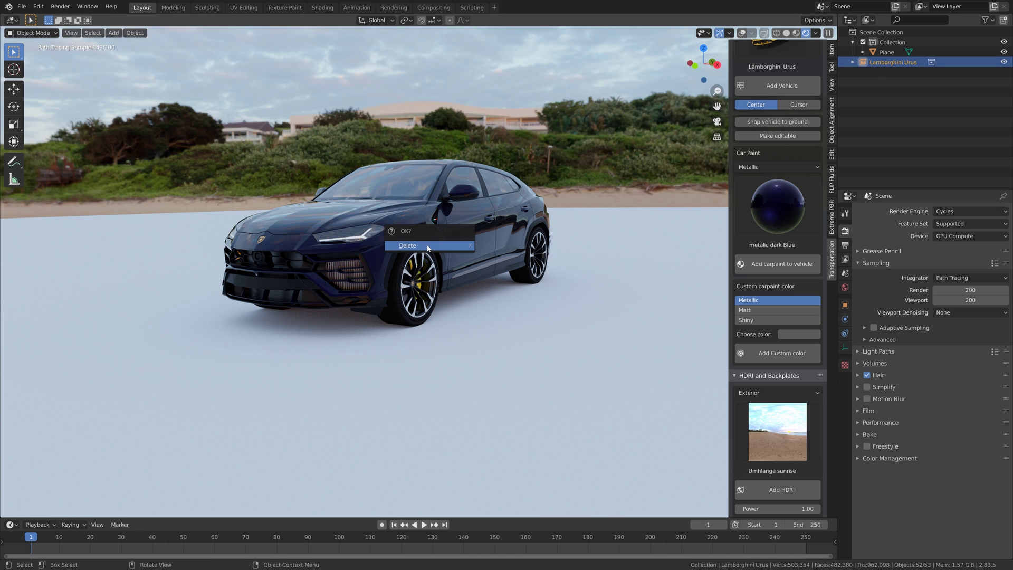
left_click(428, 246)
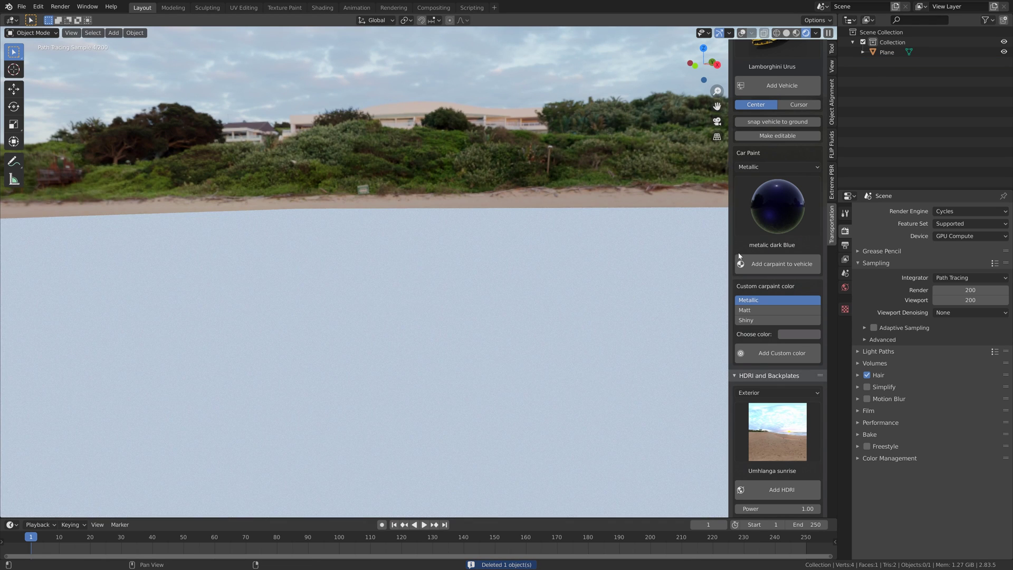
scroll(760, 211, "up", 5)
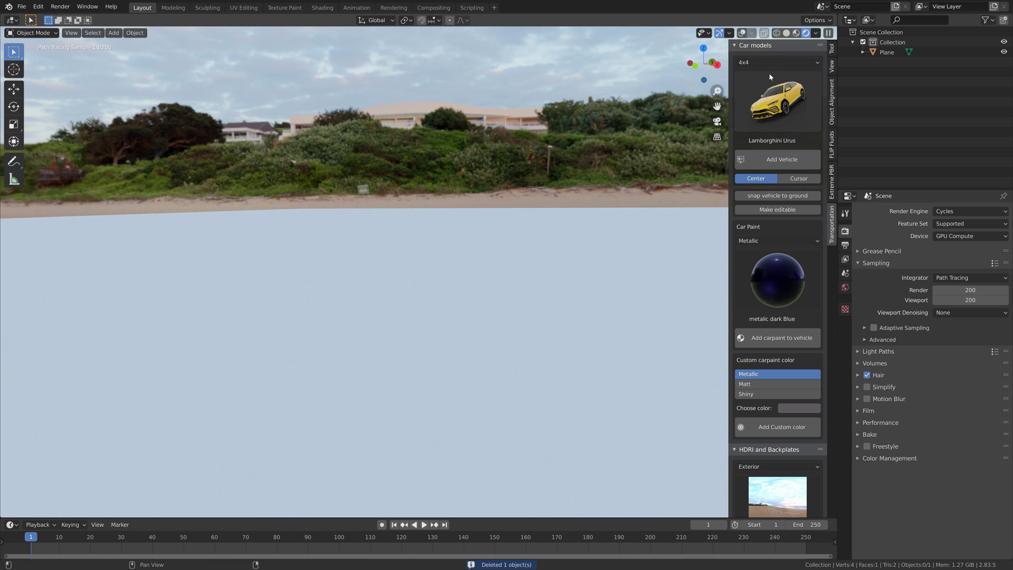
left_click(761, 62)
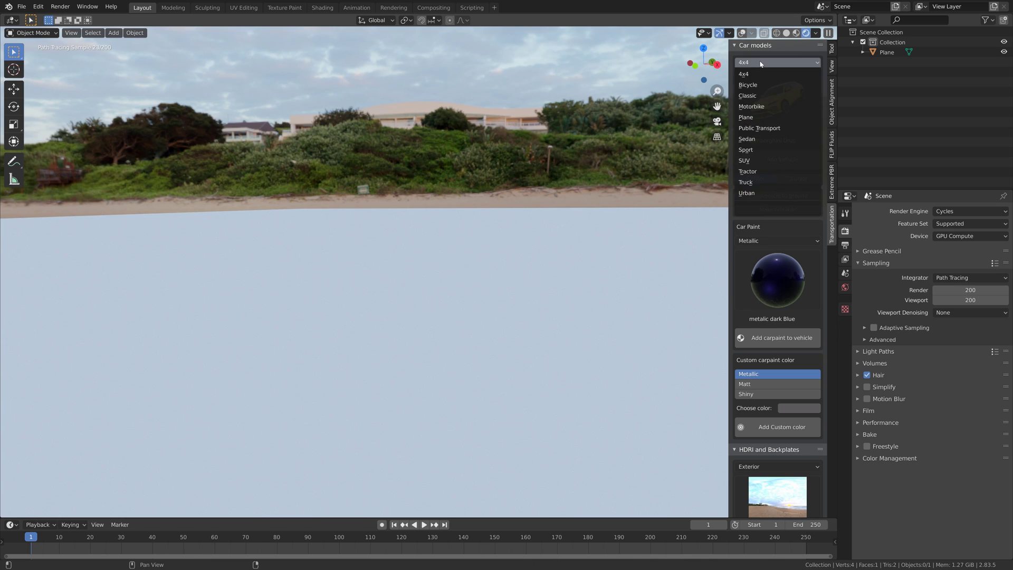
left_click(762, 90)
left_click(775, 160)
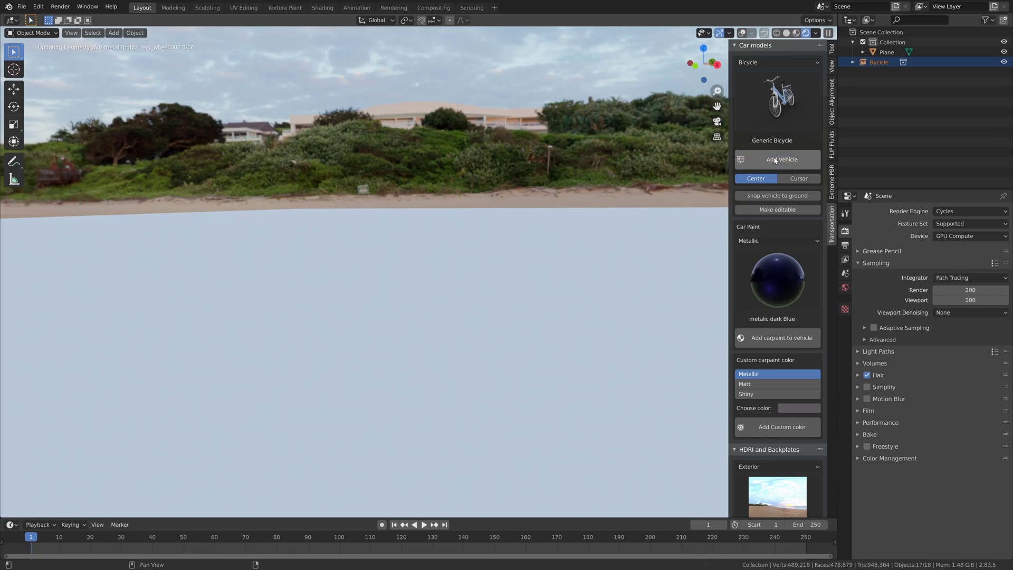
scroll(586, 231, "up", 5)
middle_click_drag(475, 264, 422, 283)
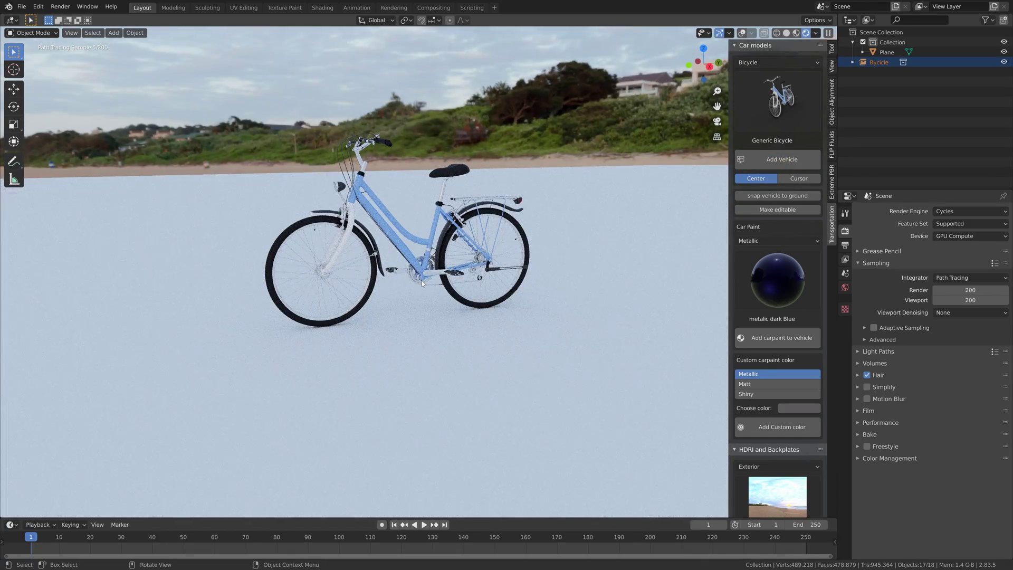
Paint the bicycle metallic red, then select the ground plane's material settings.
left_click(790, 338)
left_click(778, 279)
left_click(739, 401)
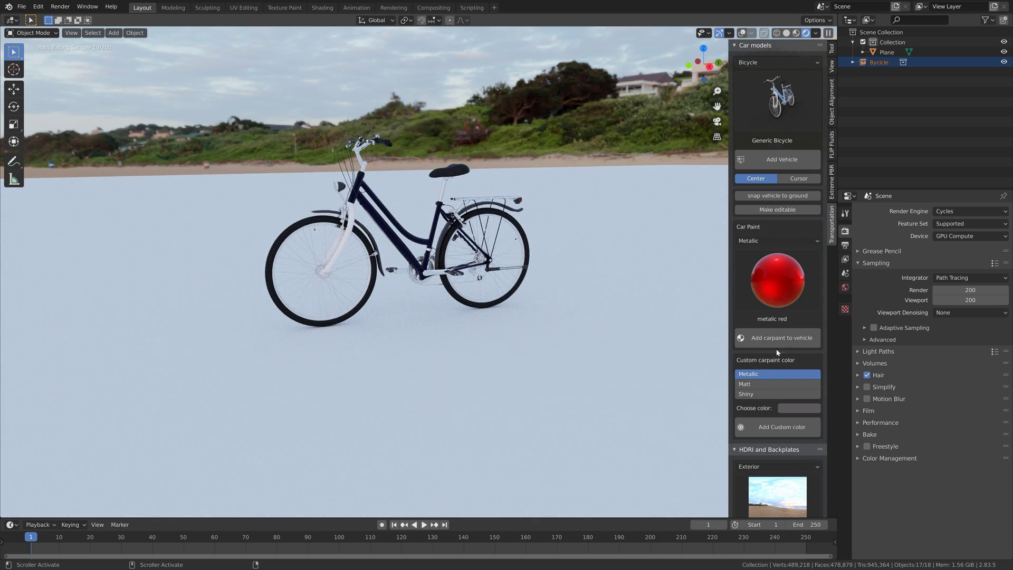
left_click(768, 343)
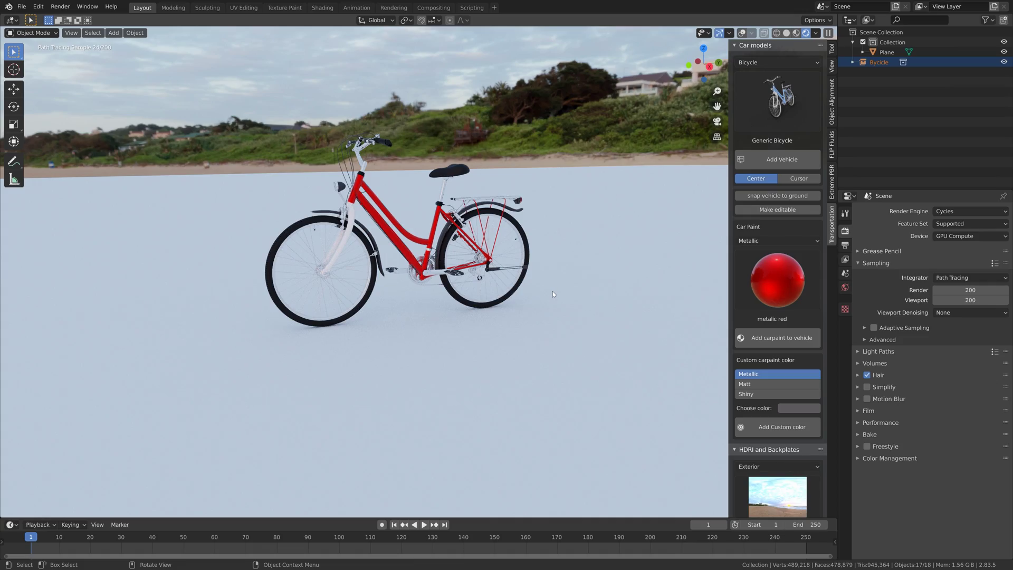
left_click(887, 52)
left_click(845, 389)
Give the ground plane a new Glossy BSDF material with roughness 0.222.
left_click(913, 244)
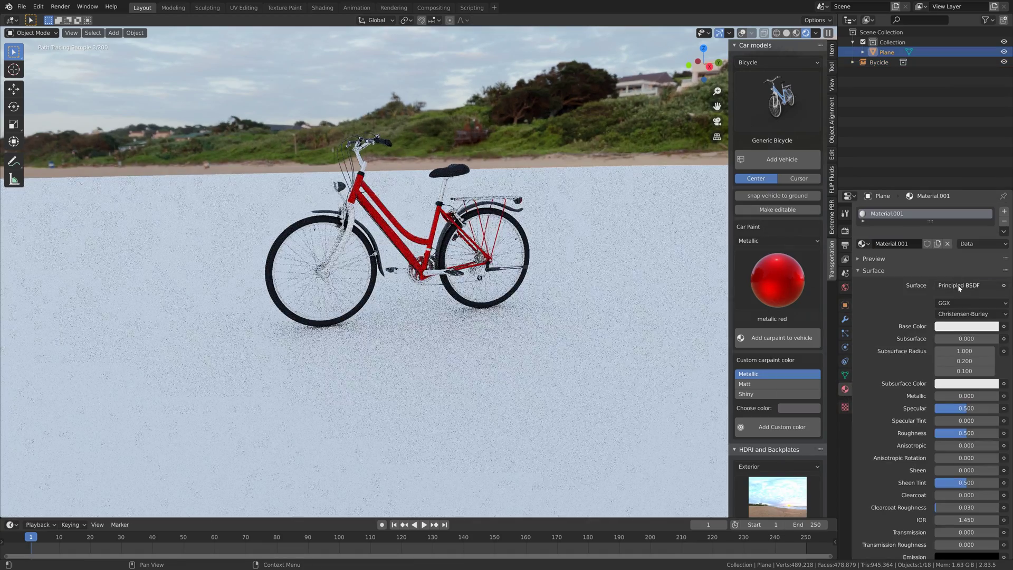
left_click(960, 285)
left_click(823, 372)
mouse_move(953, 327)
left_mouse_down()
mouse_move(940, 328)
mouse_move(964, 328)
mouse_move(942, 328)
mouse_move(953, 328)
left_mouse_up()
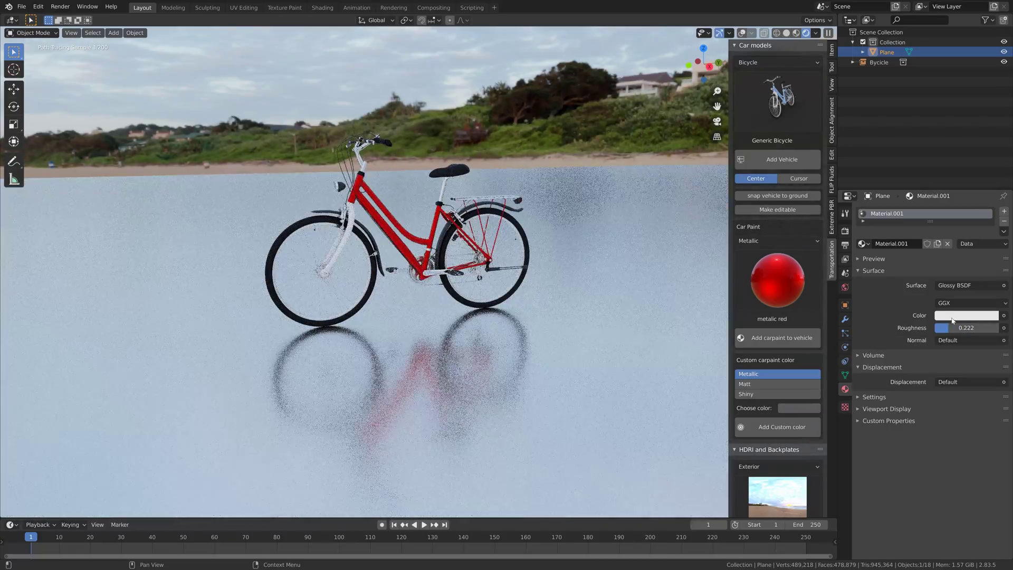
Darken the plane's colour to about 0.239 value, zoom out, and select the bicycle.
left_click(953, 316)
left_click(990, 229)
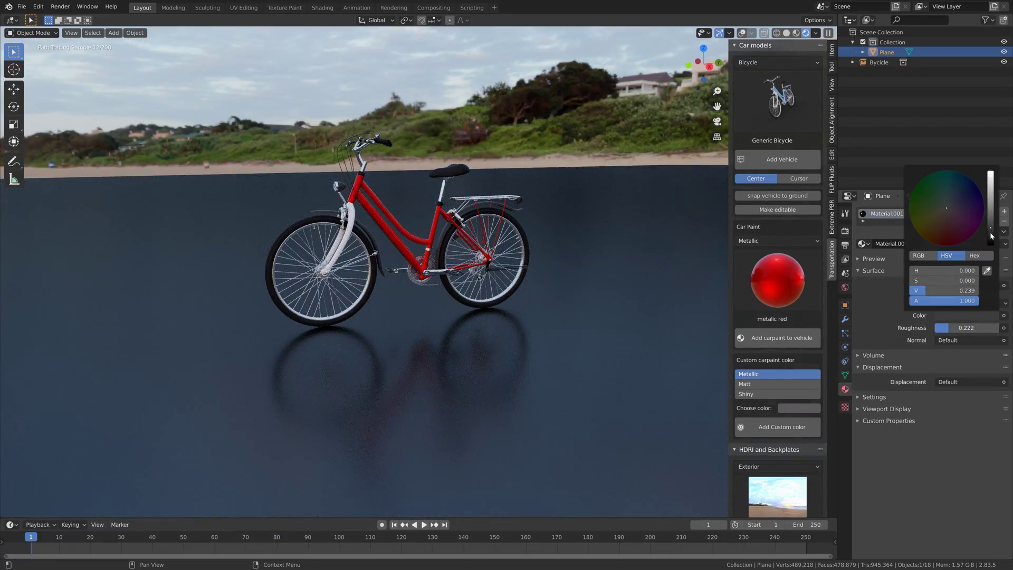
left_click_drag(990, 232, 991, 244)
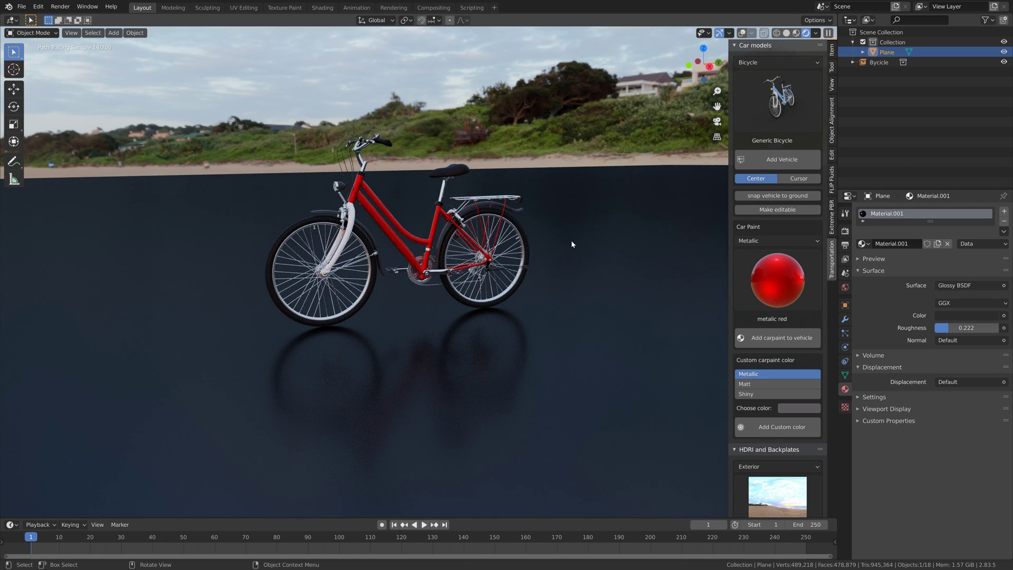
middle_click_drag(571, 245, 570, 251)
scroll(628, 218, "down", 3)
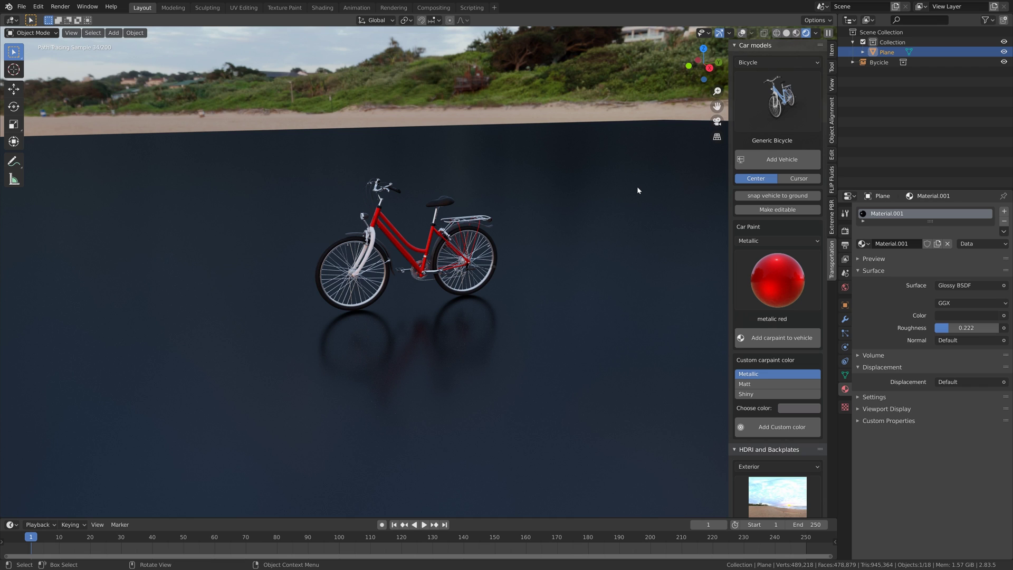
left_click(422, 221)
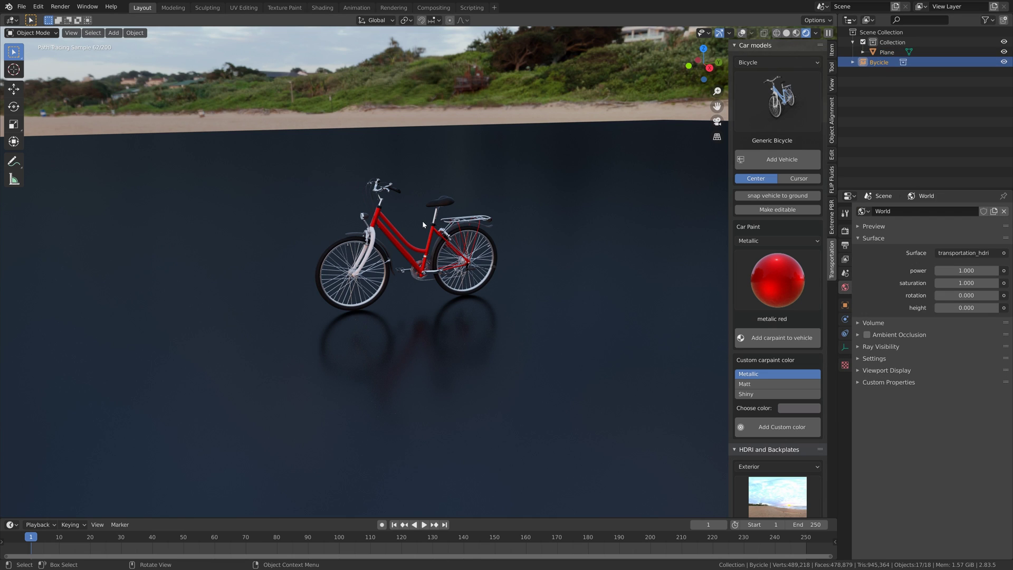
Delete the red bicycle and add the Classic Mercedes Maybach from the Transportation panel.
key("x")
left_click(423, 222)
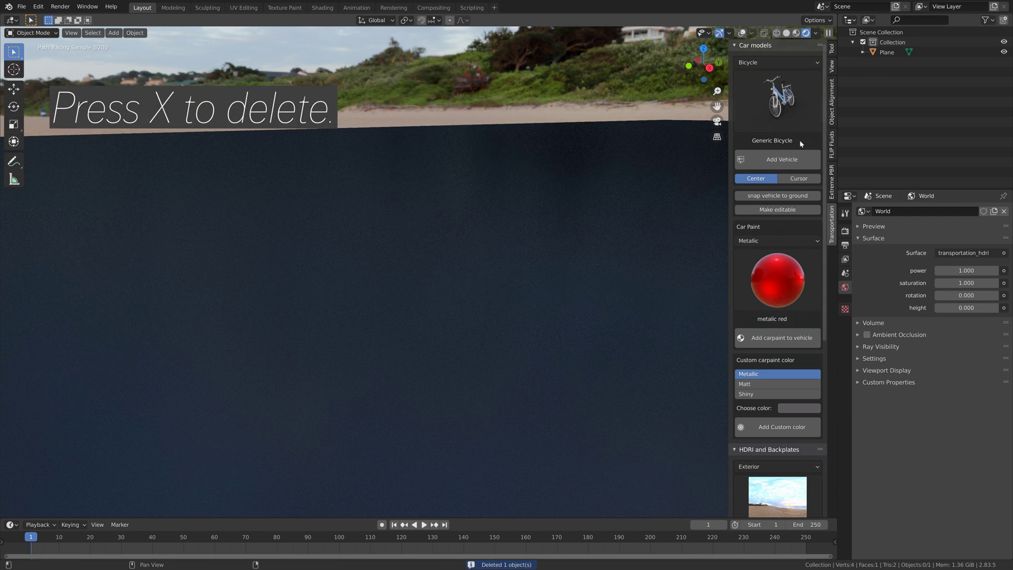
left_click(782, 65)
left_click(770, 103)
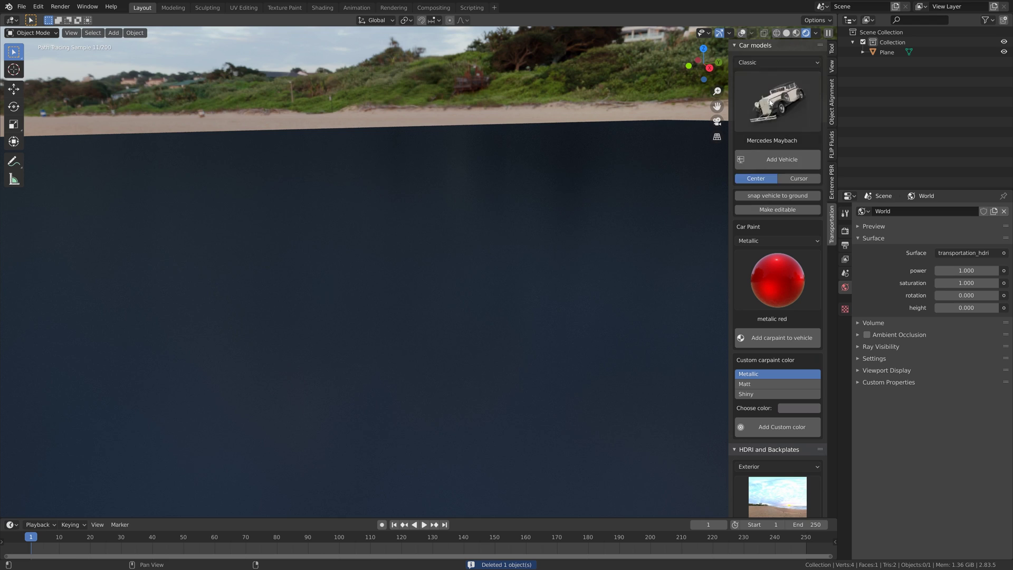
left_click(775, 98)
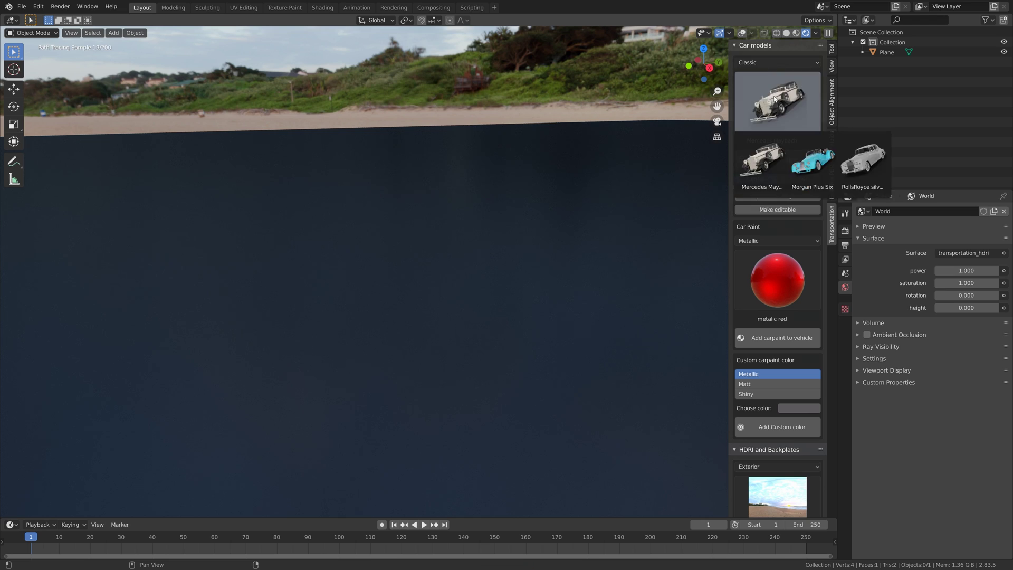
left_click(759, 172)
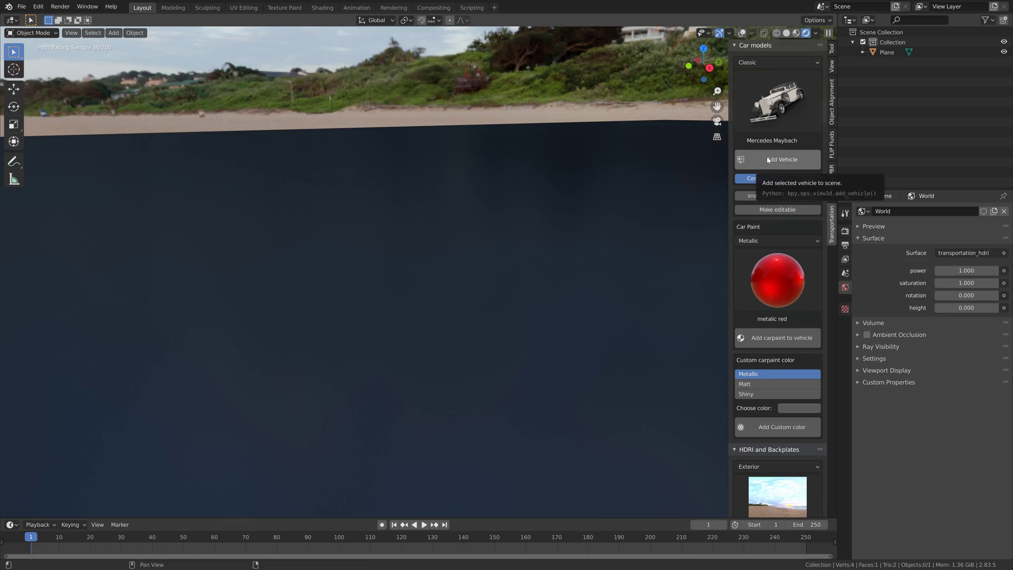
left_click(767, 160)
middle_click_drag(538, 284, 448, 326)
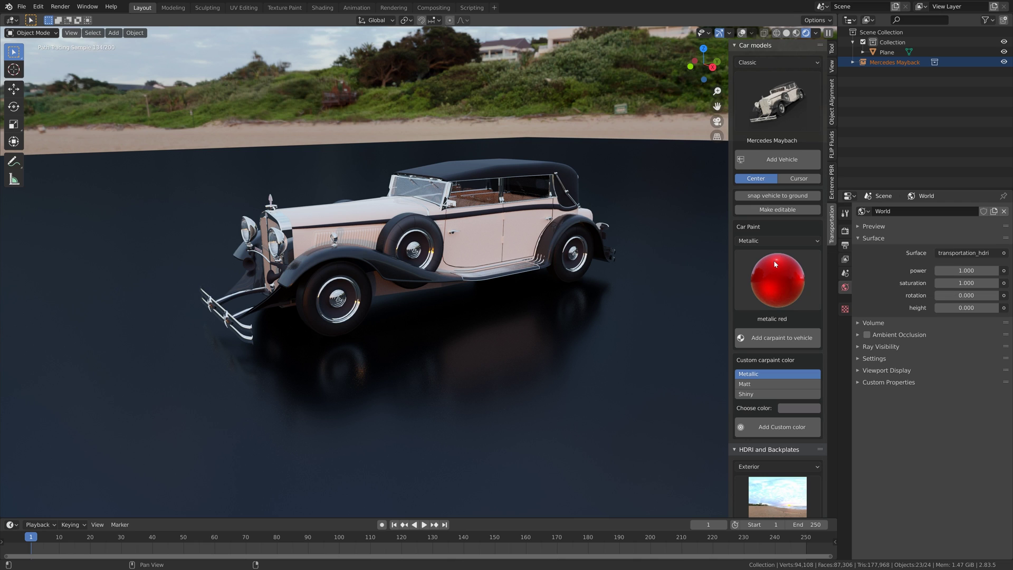
Paint the Maybach shiny blue night, then shiny blue.
left_click(778, 240)
left_click(763, 274)
left_click(763, 274)
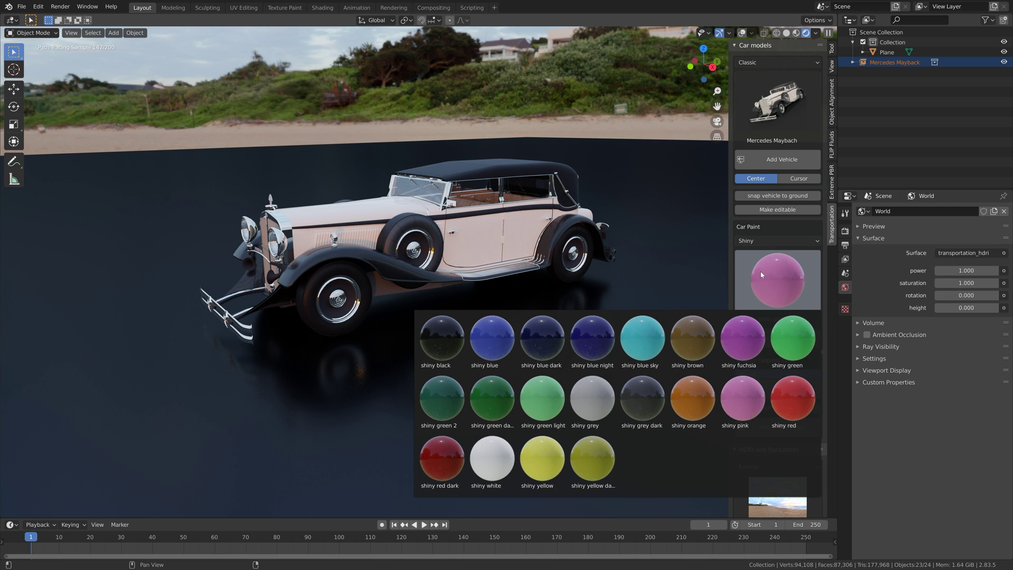
left_click(607, 355)
left_click(782, 338)
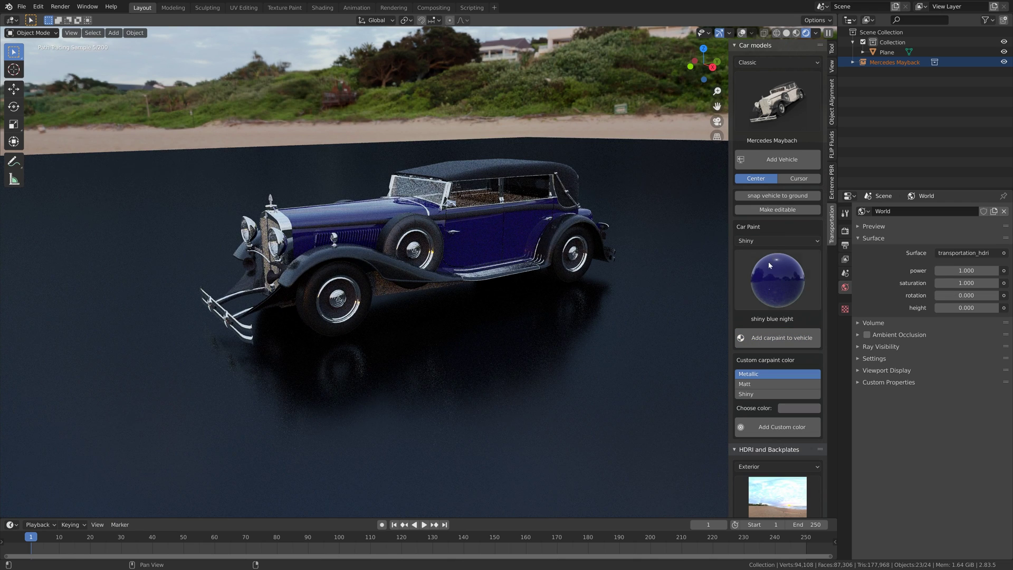
left_click(768, 263)
left_click(492, 342)
left_click(770, 339)
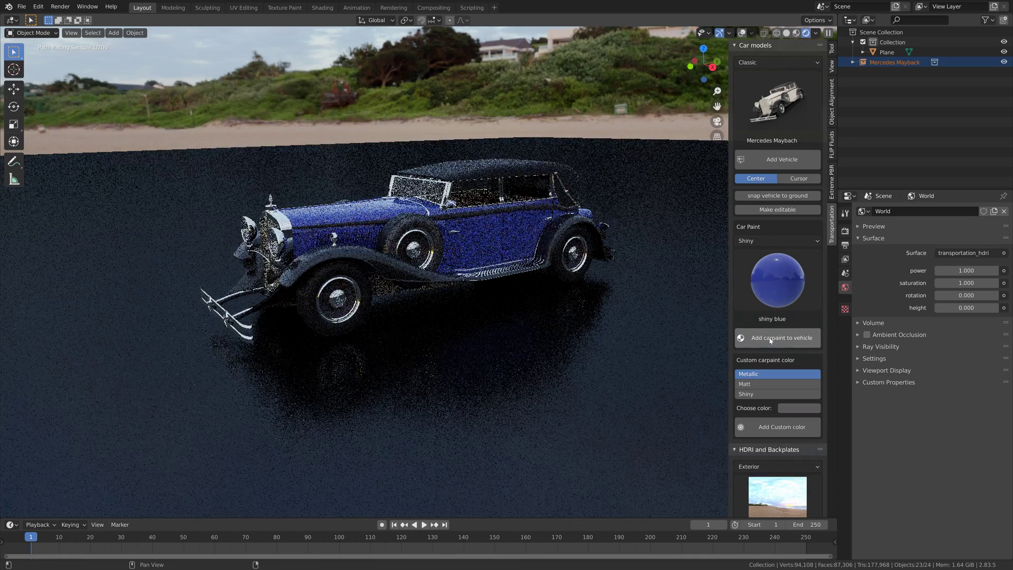
Repaint the Maybach shiny white, then shiny red.
left_click(780, 275)
left_click(493, 455)
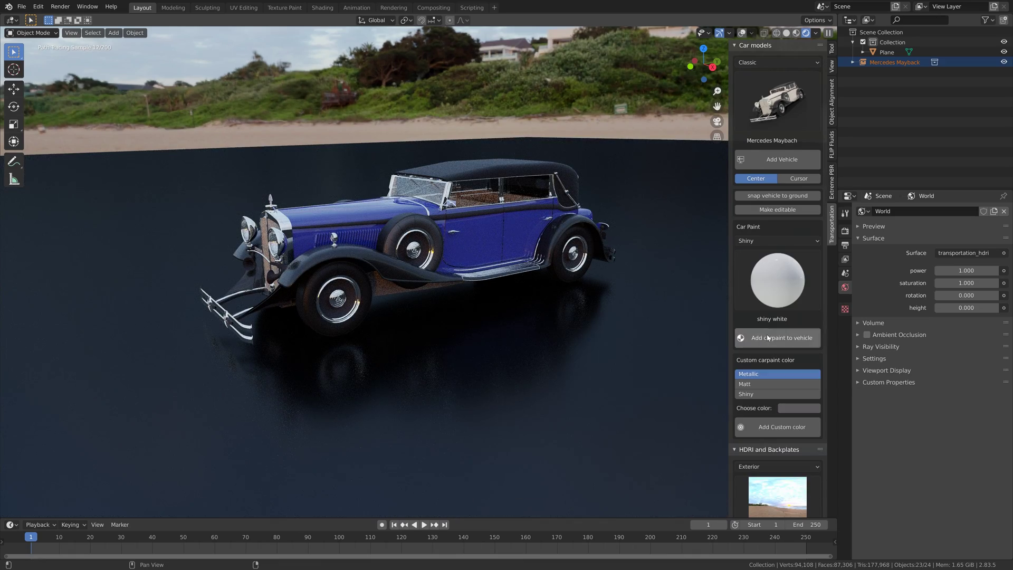
left_click(769, 337)
left_click(770, 269)
left_click(792, 400)
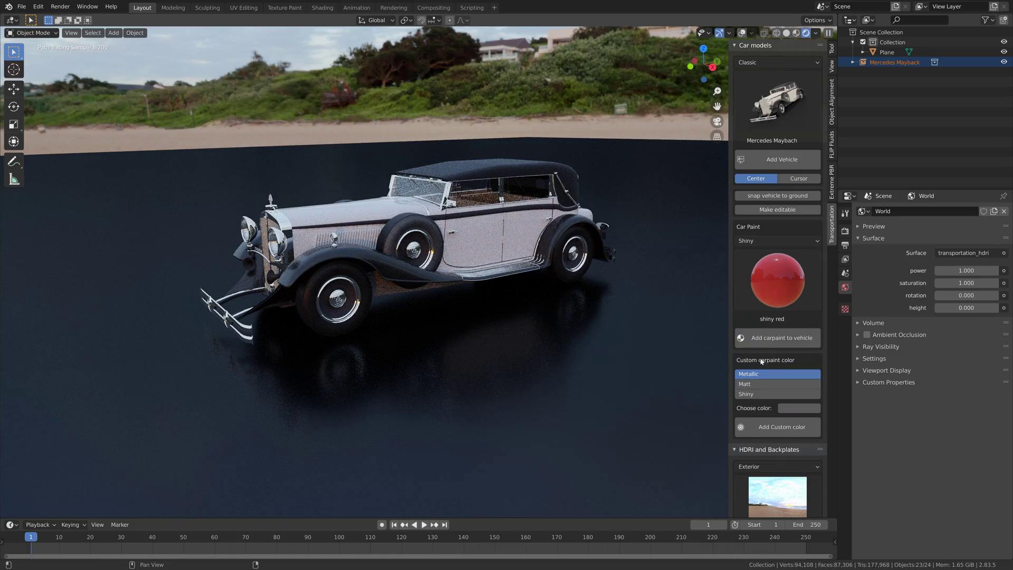
left_click(771, 338)
middle_click_drag(668, 321, 480, 298)
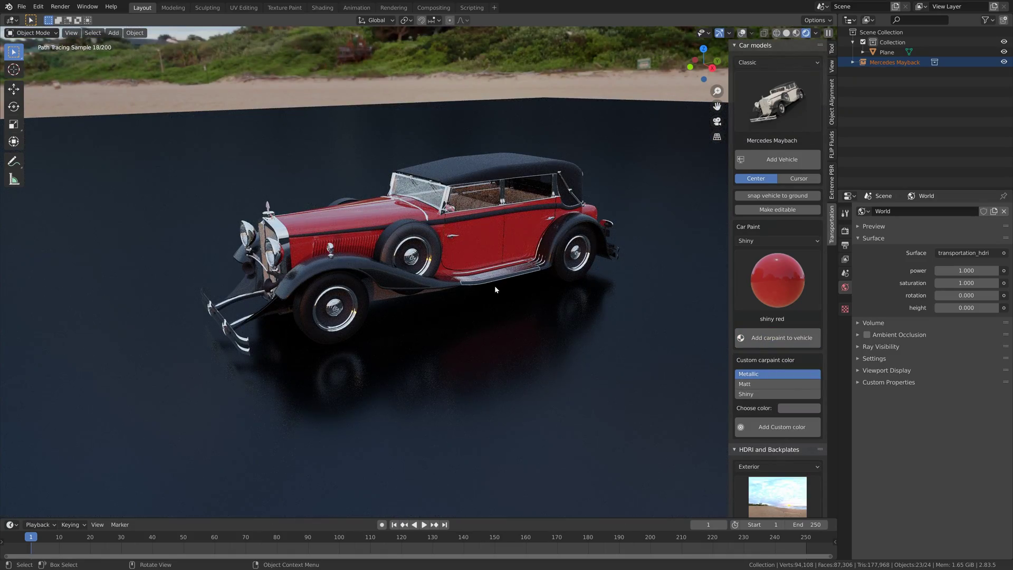
Switch to matt finish and paint the Maybach matt black, then matt white.
left_click(777, 241)
left_click(772, 266)
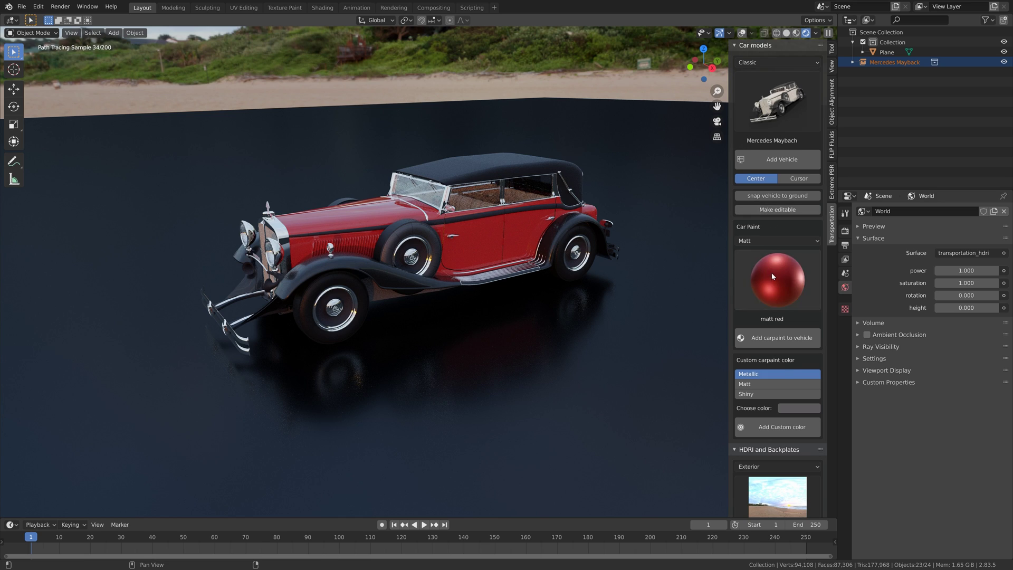
left_click(771, 274)
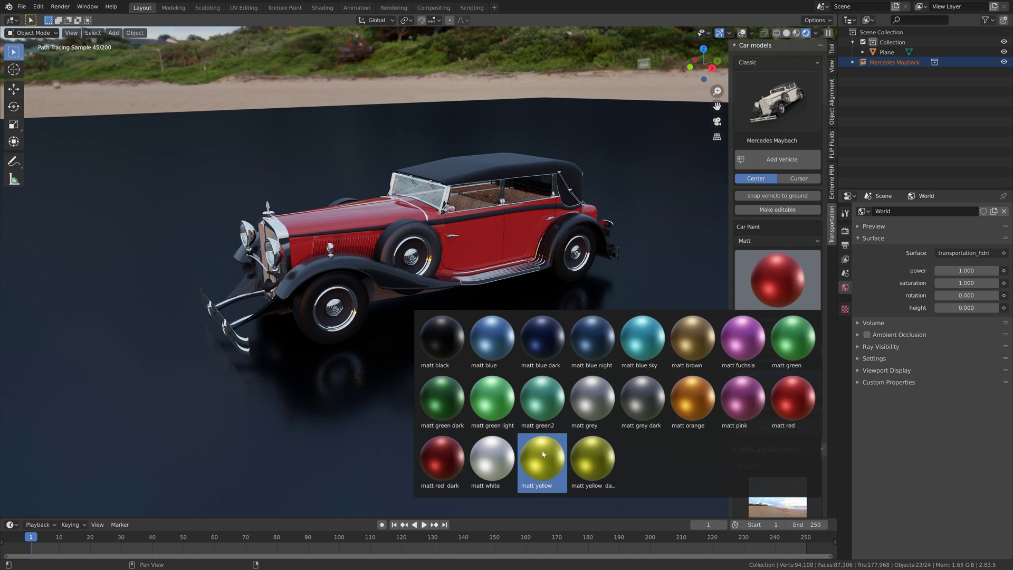
left_click(434, 360)
left_click(782, 338)
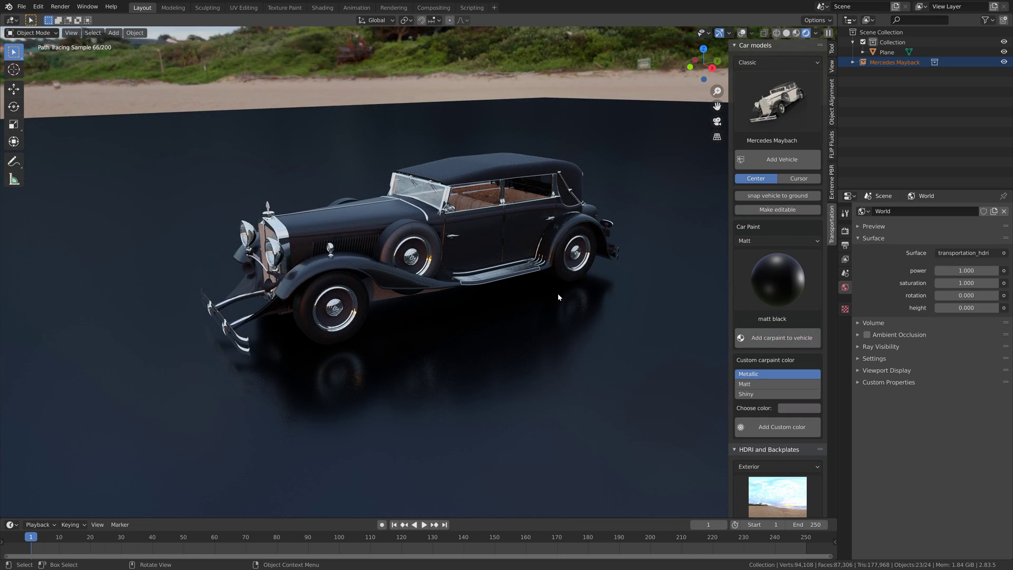
left_click(760, 272)
left_click(493, 463)
left_click(805, 341)
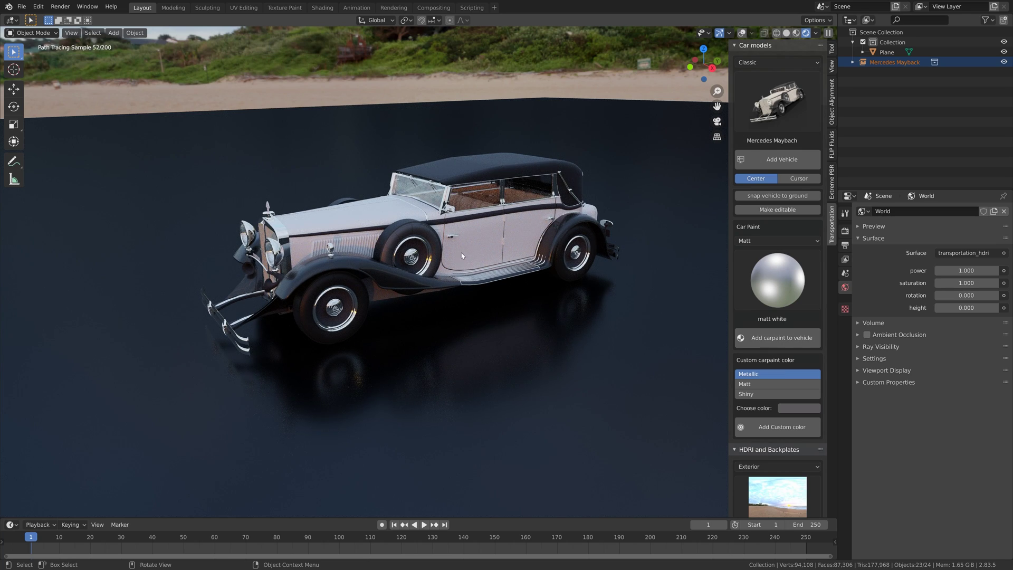
Delete the Maybach and add the Morgan Plus Six to the ground.
key("x")
left_click(403, 233)
left_click(780, 129)
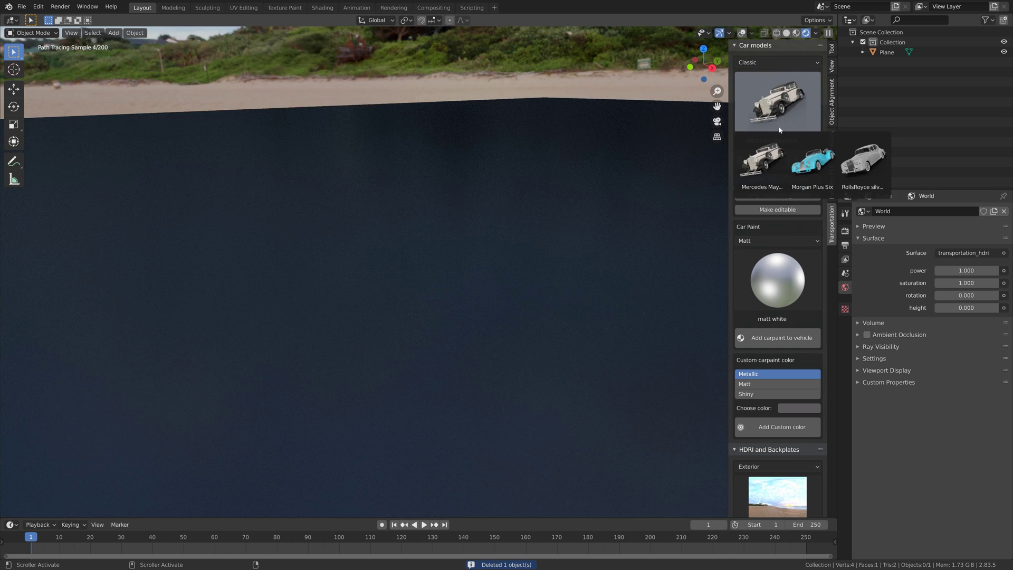
left_click(813, 158)
left_click(789, 161)
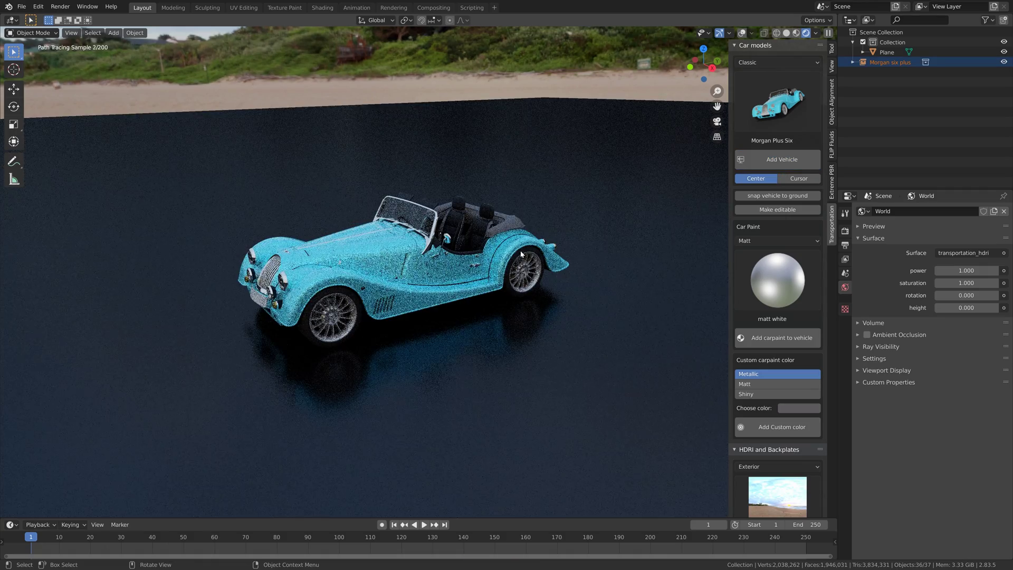
scroll(426, 263, "up", 3)
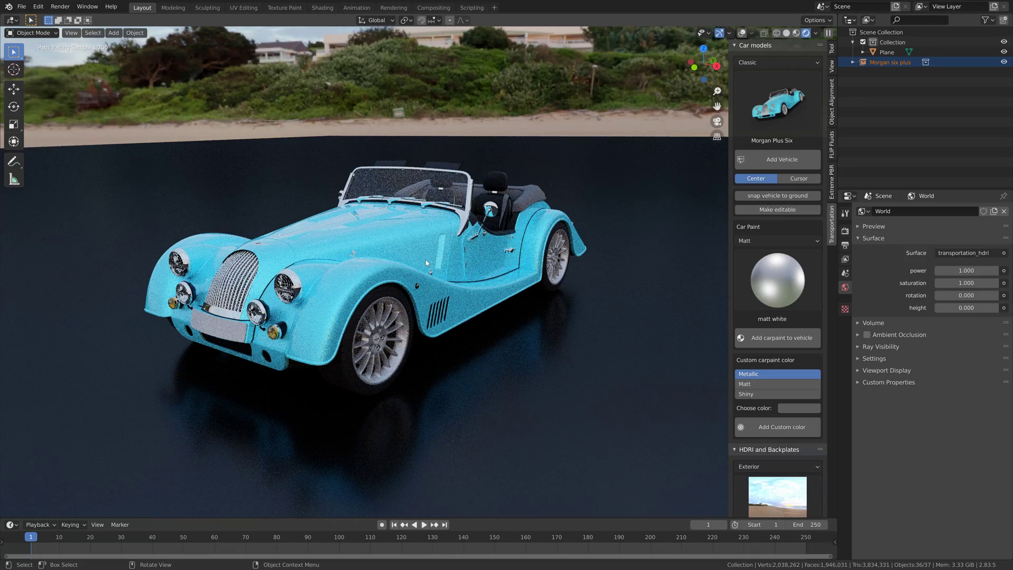
middle_click_drag(426, 262, 476, 261)
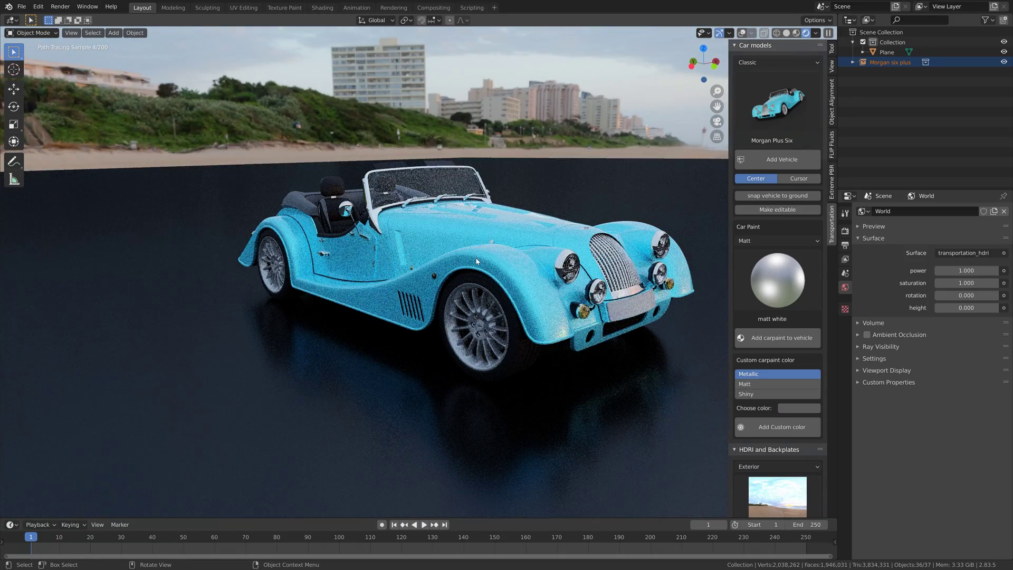
Light the scene with the Venetian crossroads HDRI.
scroll(771, 410, "down", 4)
left_click(771, 409)
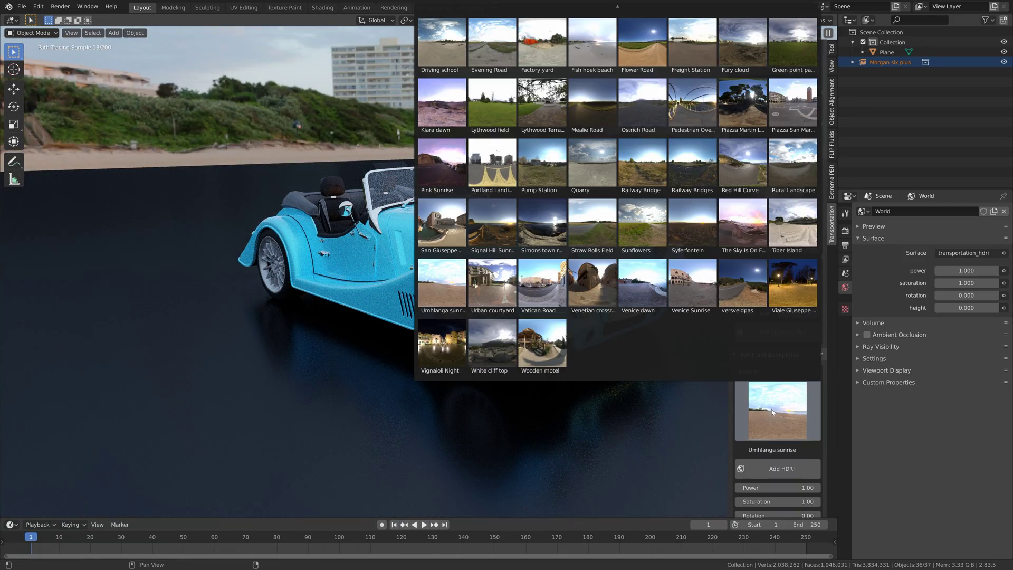
left_click(592, 285)
left_click(784, 467)
mouse_move(615, 351)
middle_mouse_down()
mouse_move(566, 350)
mouse_move(554, 360)
middle_mouse_up()
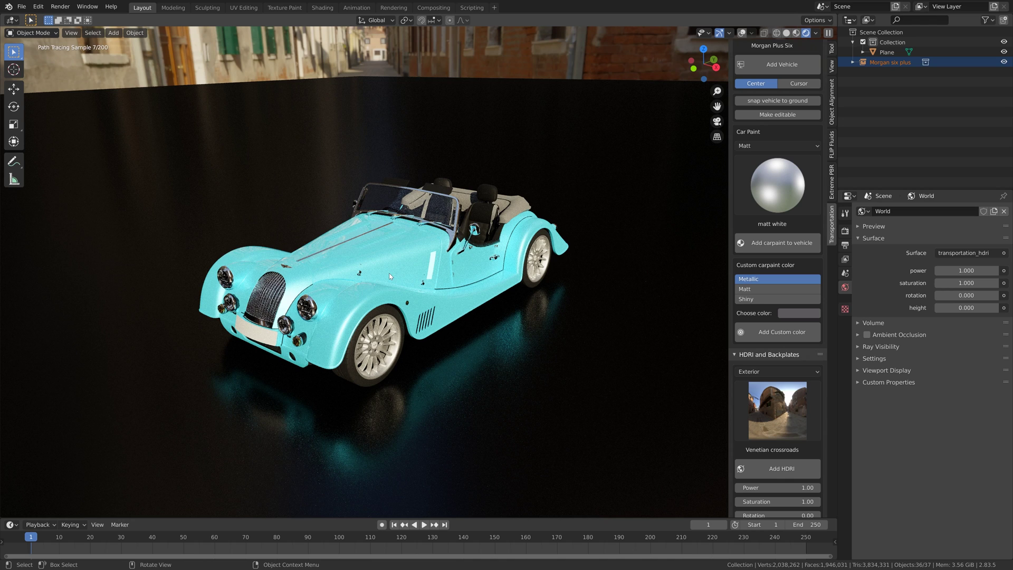
Paint the Morgan Plus Six matt red.
scroll(790, 264, "up", 3)
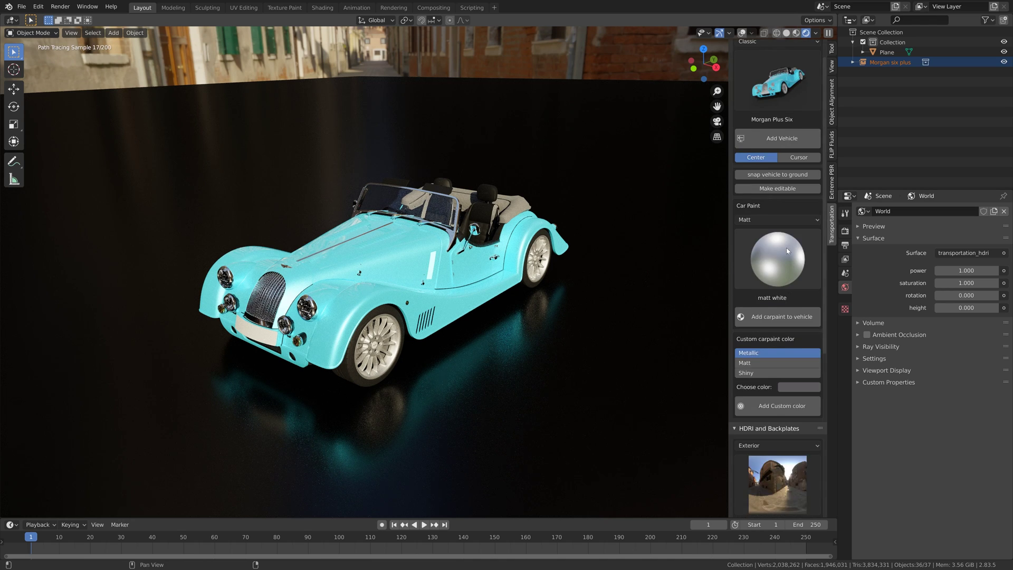
left_click(786, 248)
left_click(788, 385)
left_click(775, 316)
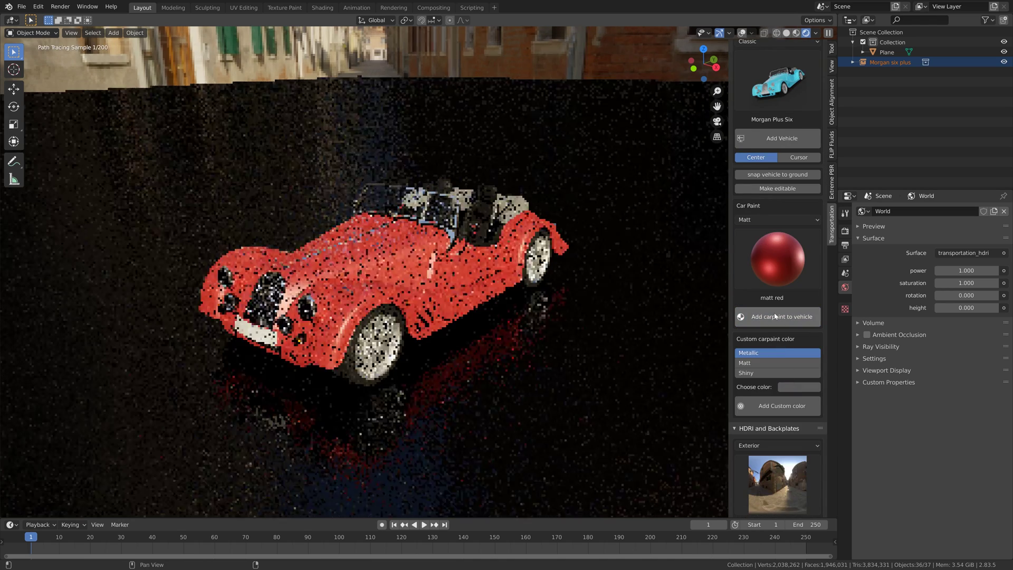
middle_click_drag(627, 297, 527, 319)
Switch to metallic finish and paint the Morgan metallic blue.
scroll(522, 315, "down", 1)
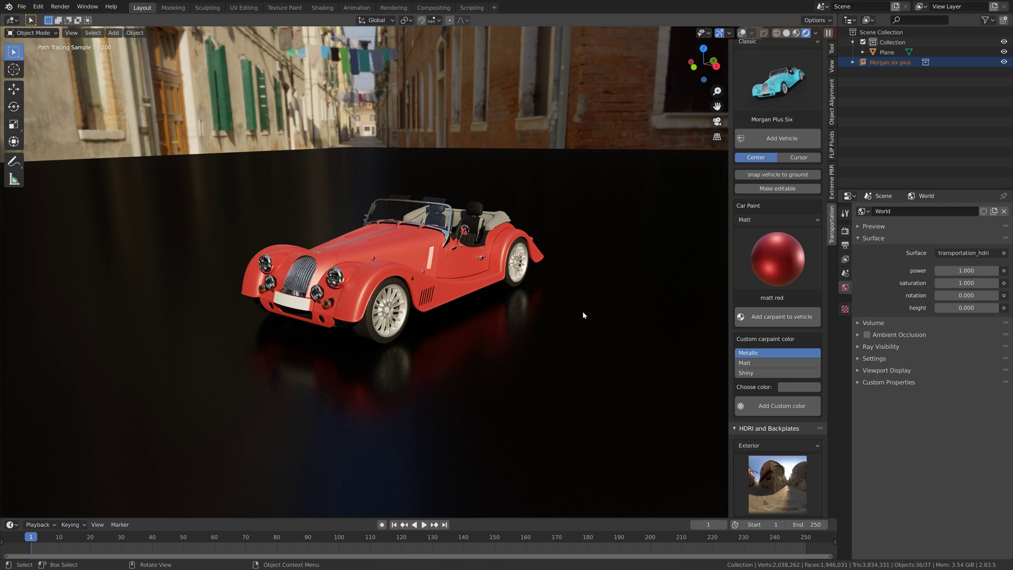
left_click(753, 220)
left_click(748, 231)
left_click(777, 257)
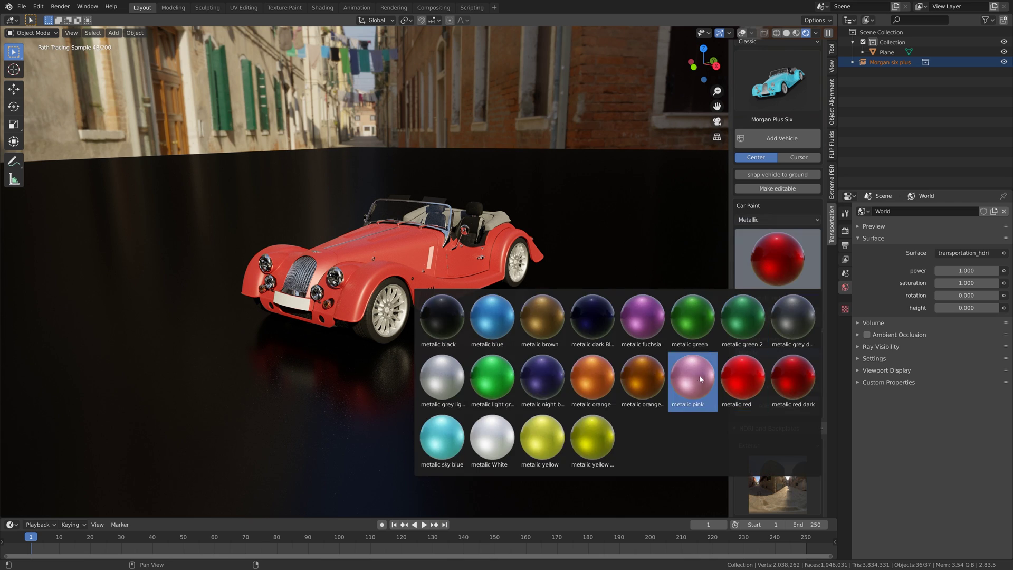
left_click(492, 320)
left_click(781, 317)
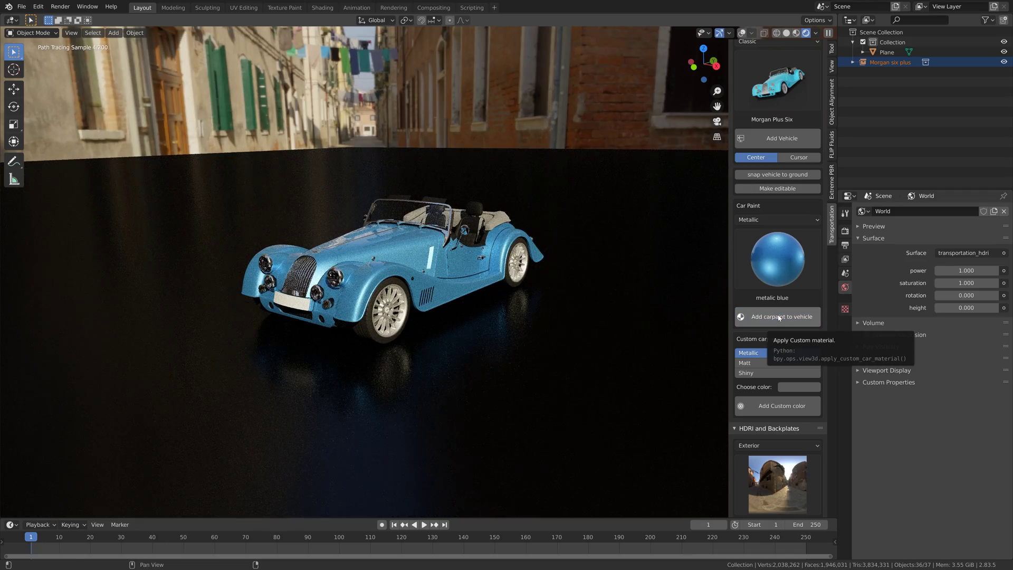
mouse_move(621, 279)
middle_mouse_down()
mouse_move(598, 285)
mouse_move(626, 281)
middle_mouse_up()
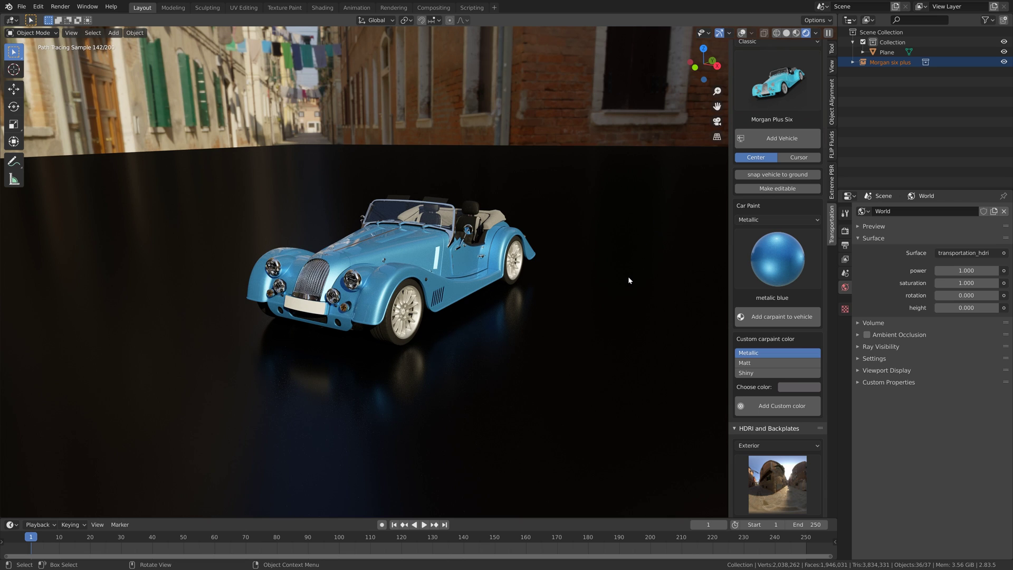
Repaint the Morgan metallic red dark, then metallic orange.
left_click(777, 261)
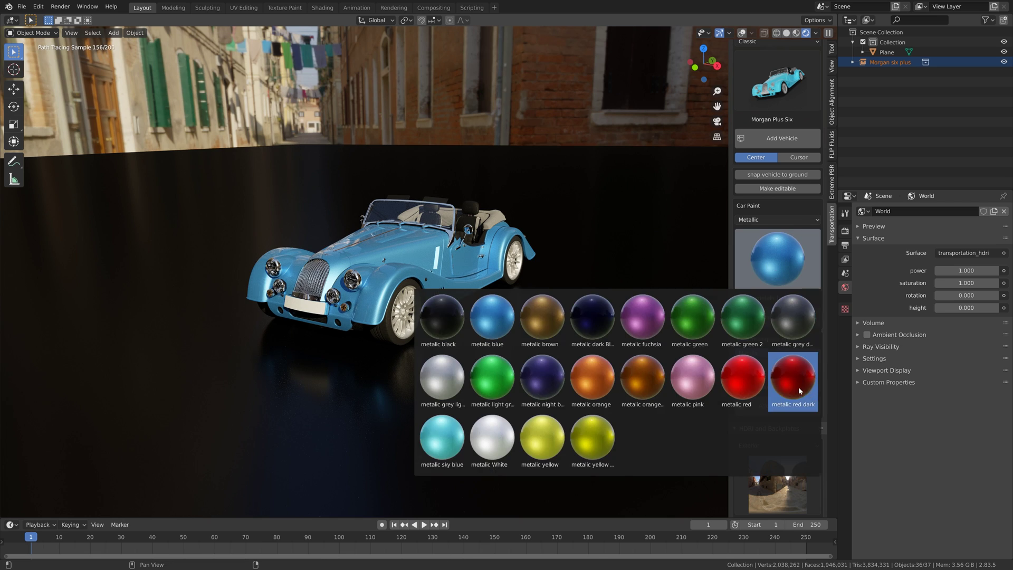
left_click(799, 387)
left_click(780, 258)
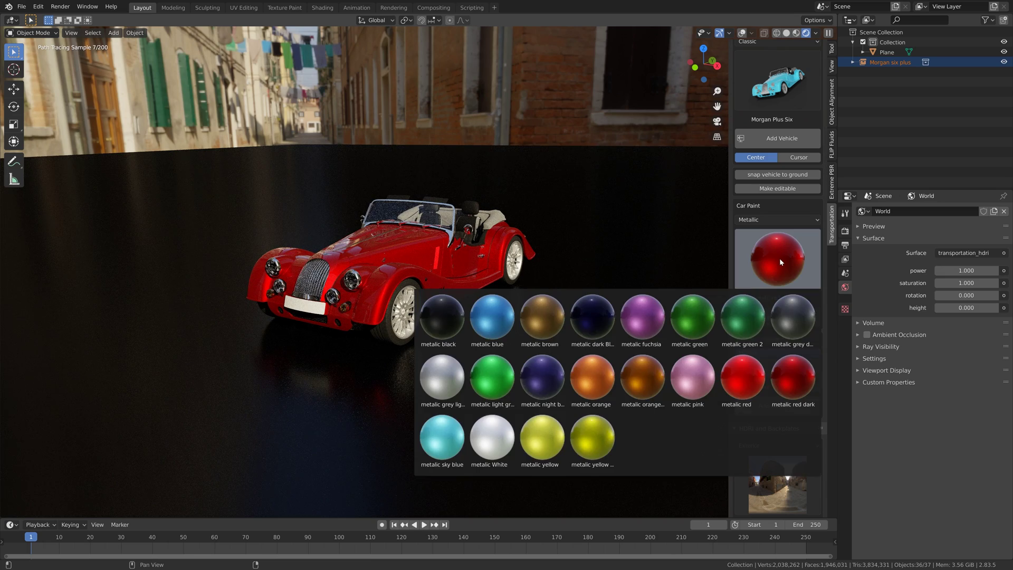
left_click(778, 258)
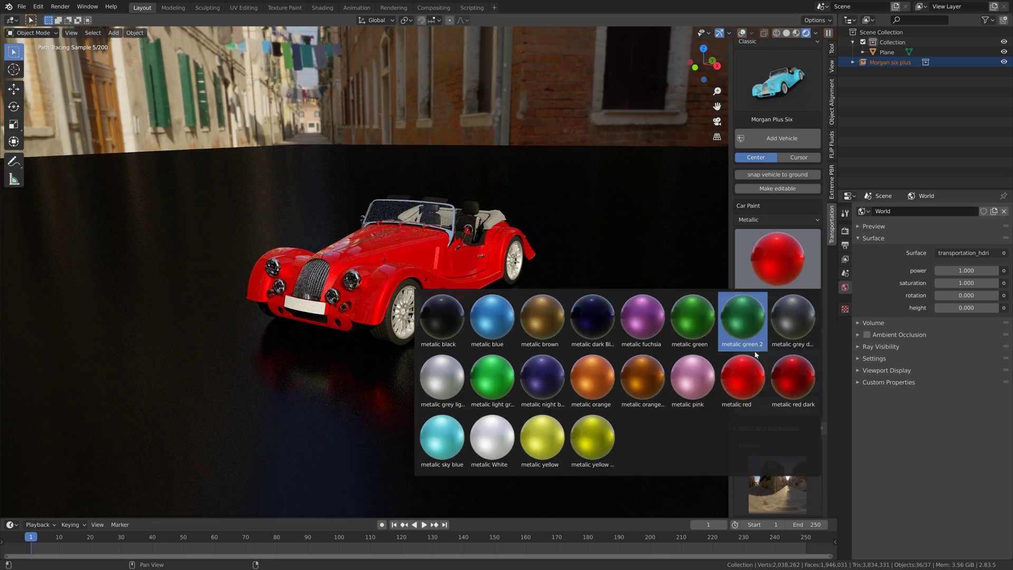
left_click(592, 377)
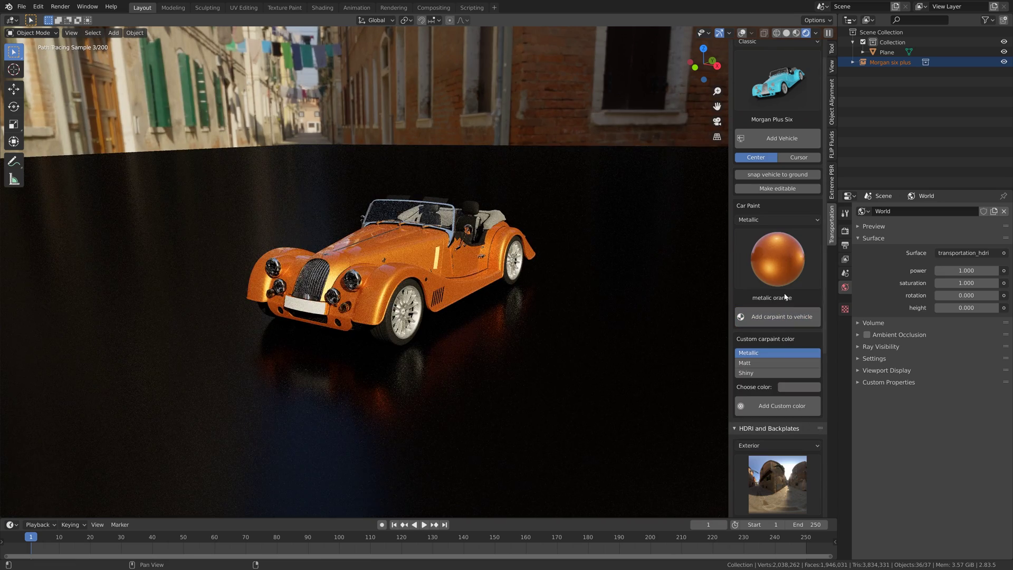
middle_click_drag(515, 267, 581, 291)
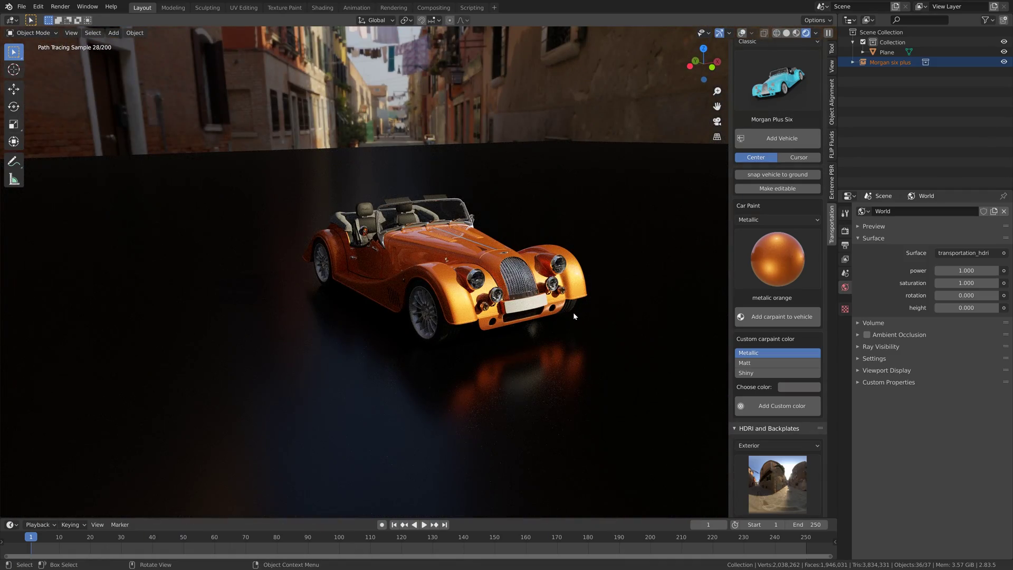
Delete the Morgan and add the RollsRoyce silver cloud.
key("x")
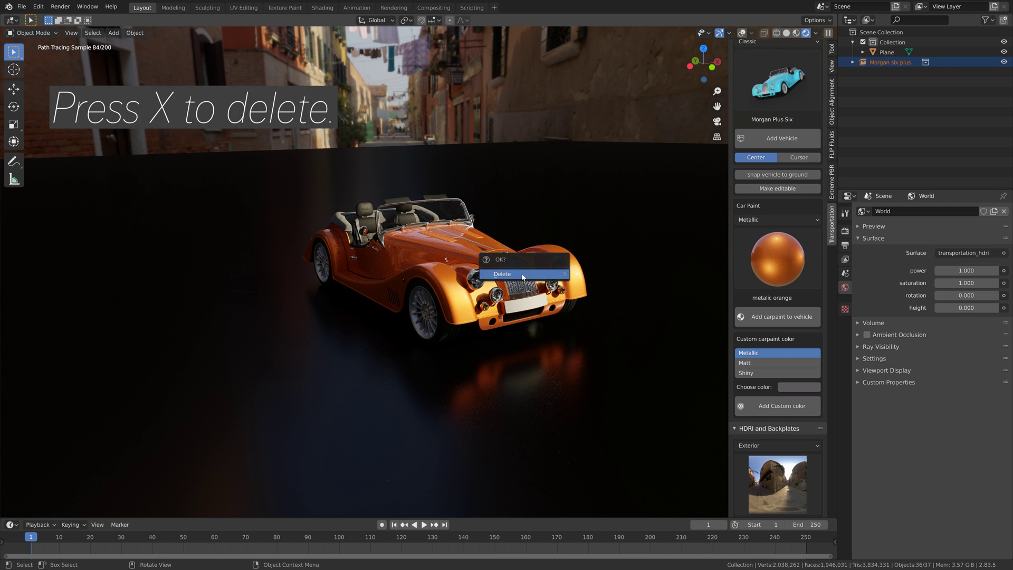
left_click(523, 274)
left_click(806, 85)
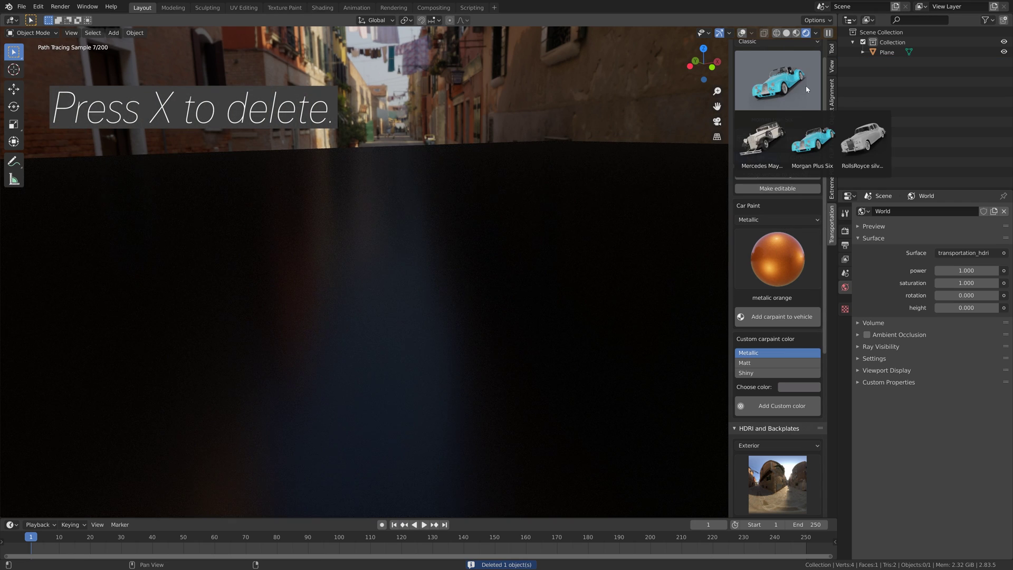
left_click(864, 142)
left_click(781, 139)
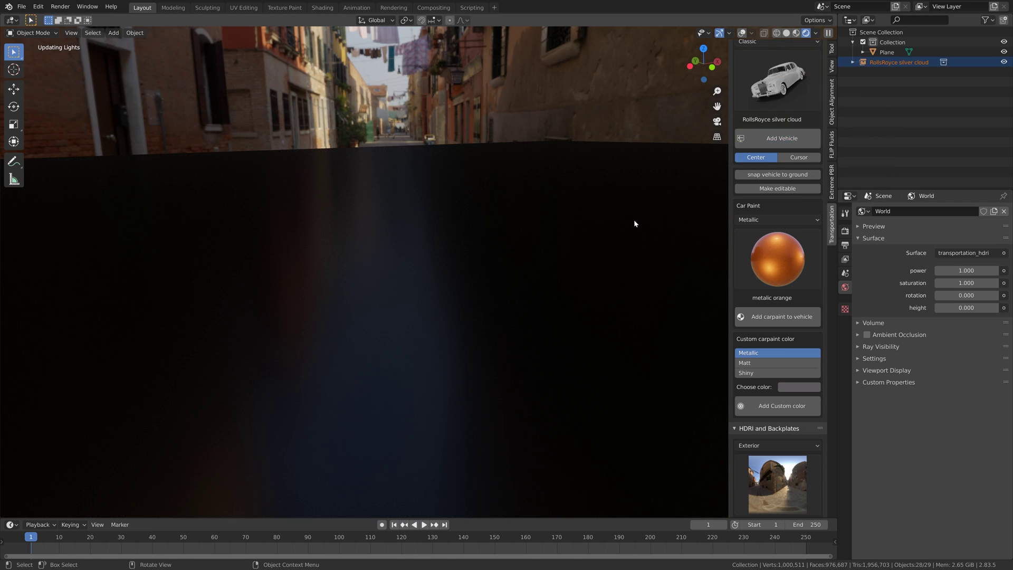
middle_click_drag(629, 229, 591, 242)
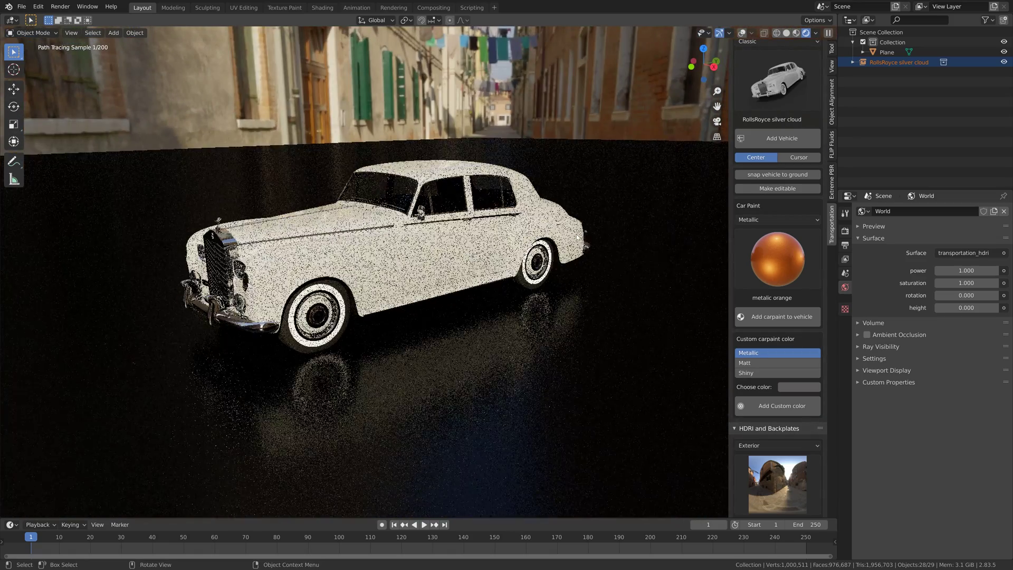
Paint the Rolls-Royce metallic black, then delete it.
scroll(599, 255, "down", 2)
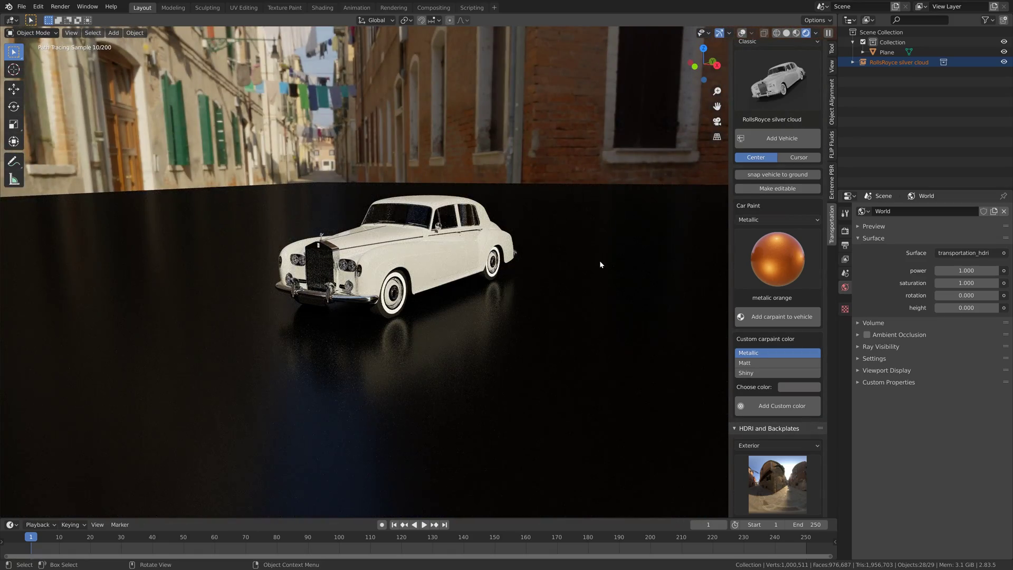
left_click(778, 259)
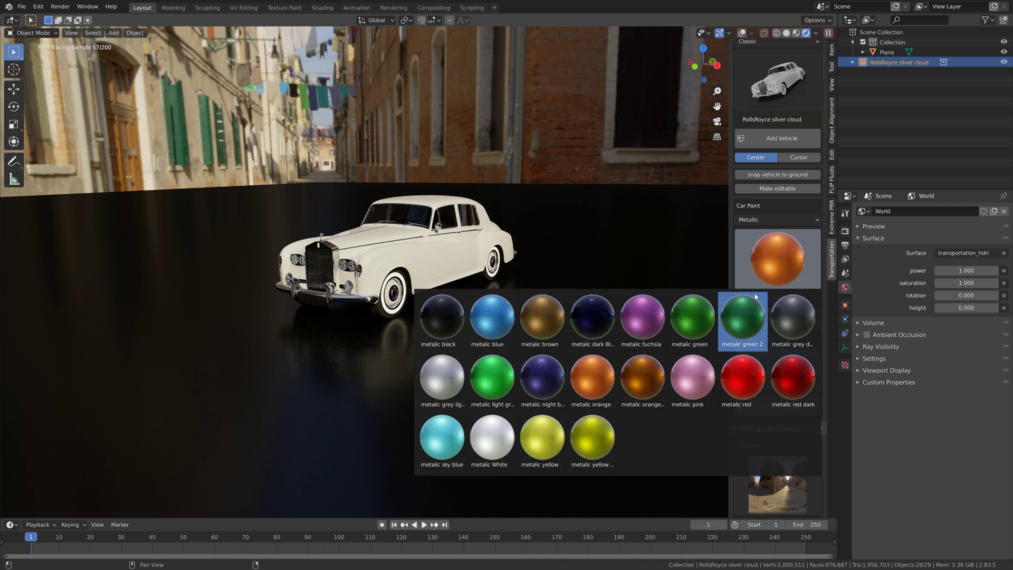
left_click(436, 312)
scroll(497, 246, "up", 3)
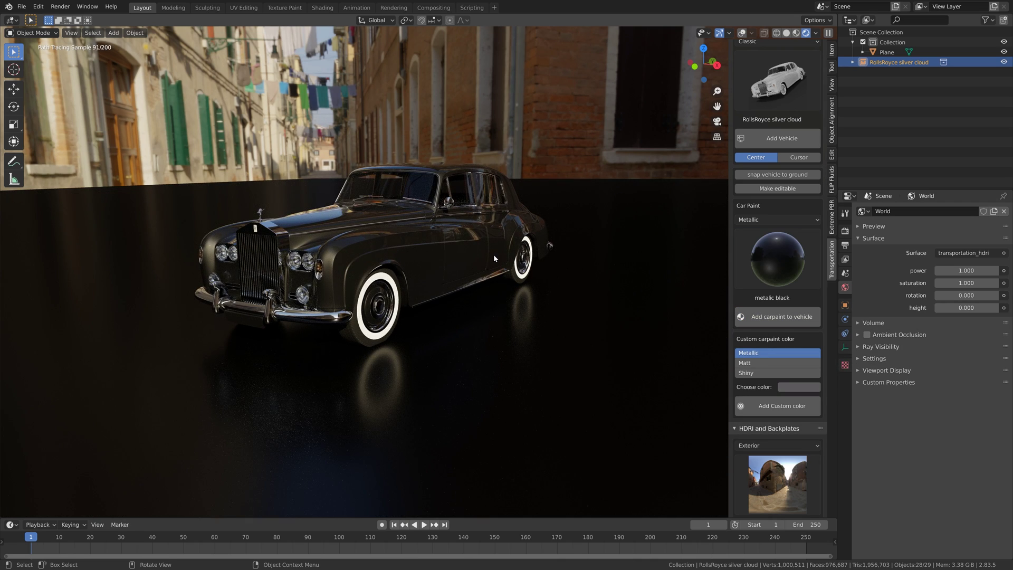
key("x")
left_click(493, 255)
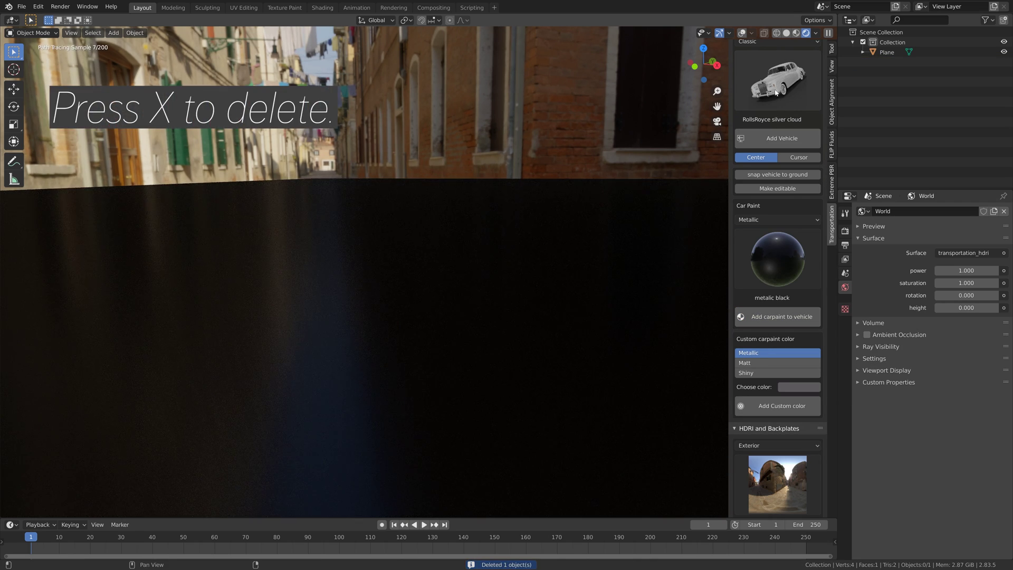
scroll(773, 53, "up", 1)
Switch the category to Motorbike and add the BMW K1600 GTL.
left_click(769, 63)
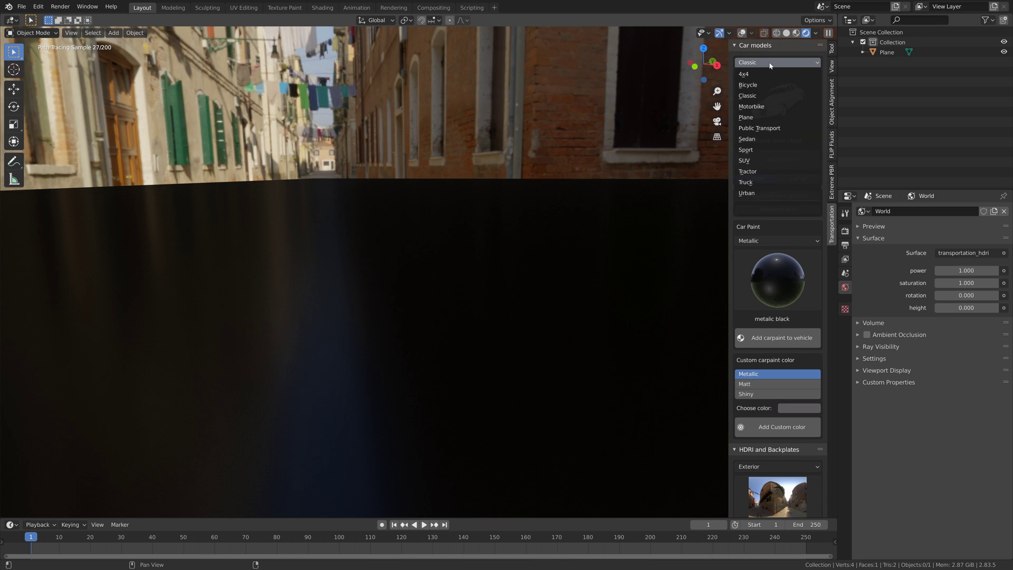
left_click(767, 107)
left_click(766, 111)
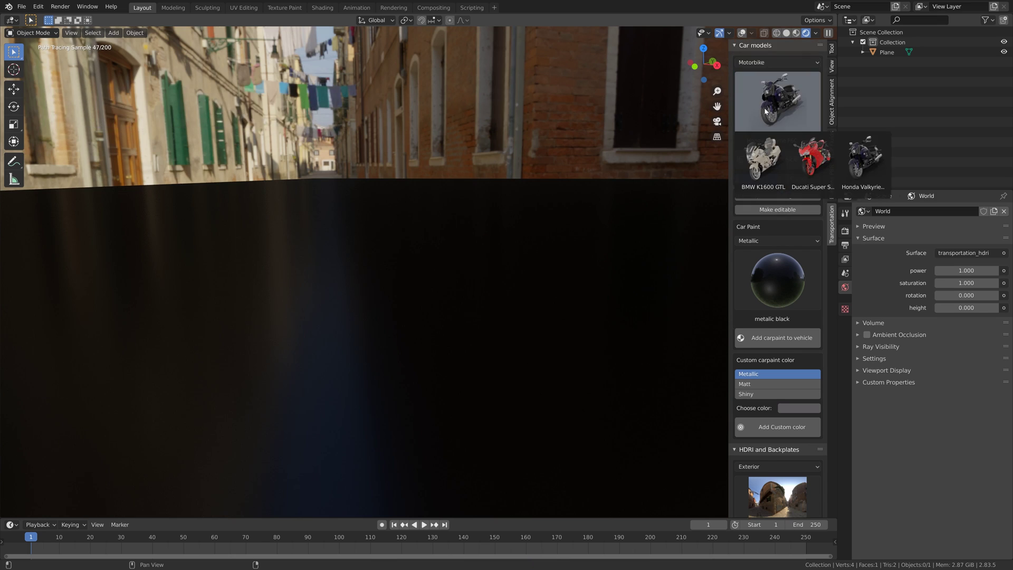
left_click(760, 162)
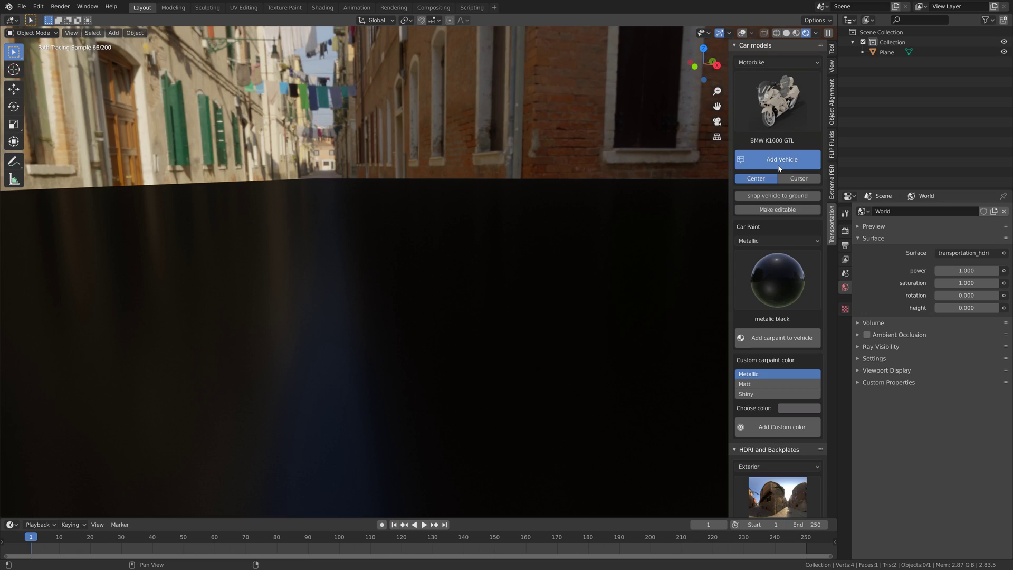
left_click(780, 167)
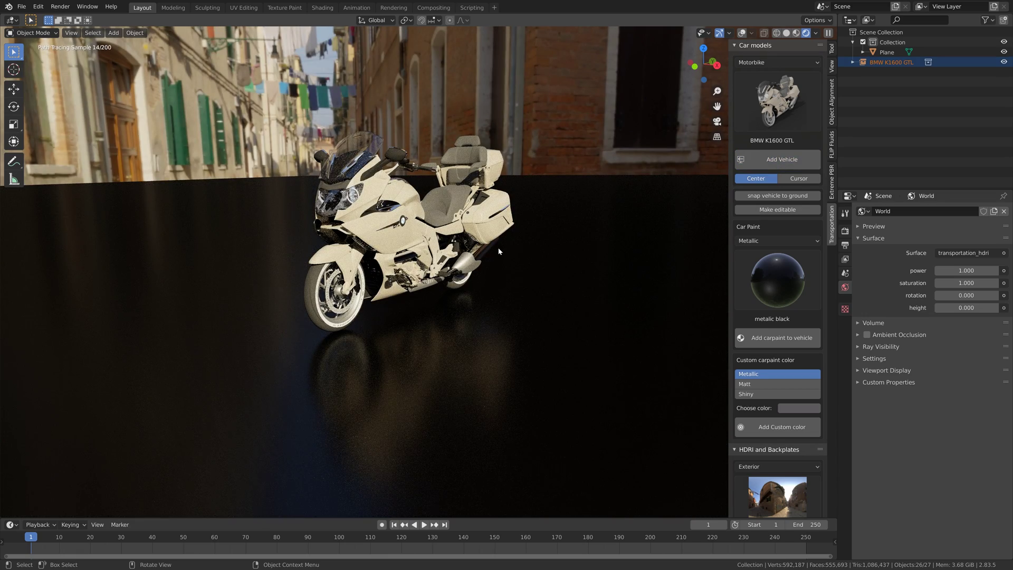
mouse_move(449, 247)
middle_mouse_down()
mouse_move(524, 282)
mouse_move(492, 282)
middle_mouse_up()
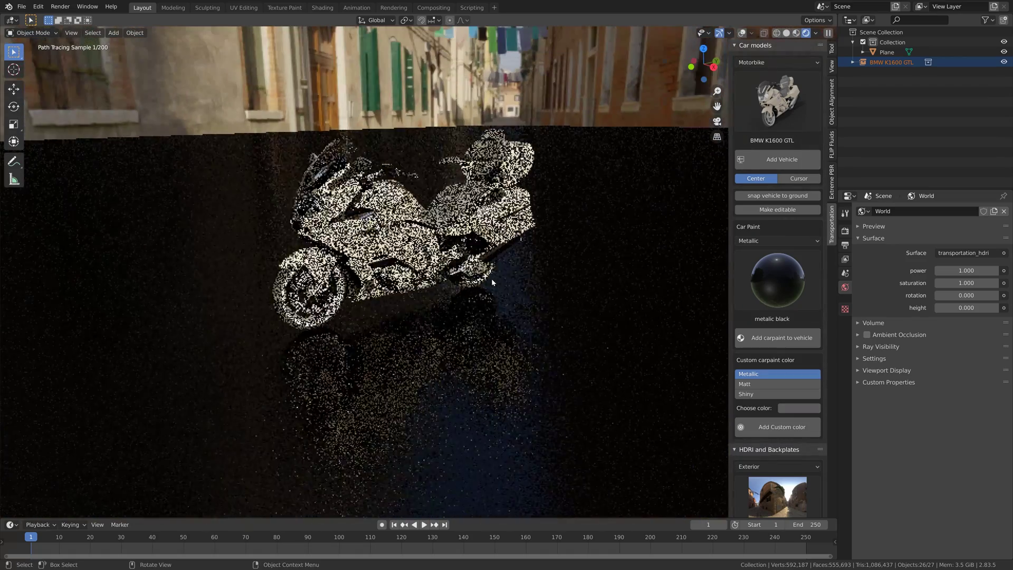
Paint the BMW metallic dark Blue, then metallic blue.
left_click(774, 278)
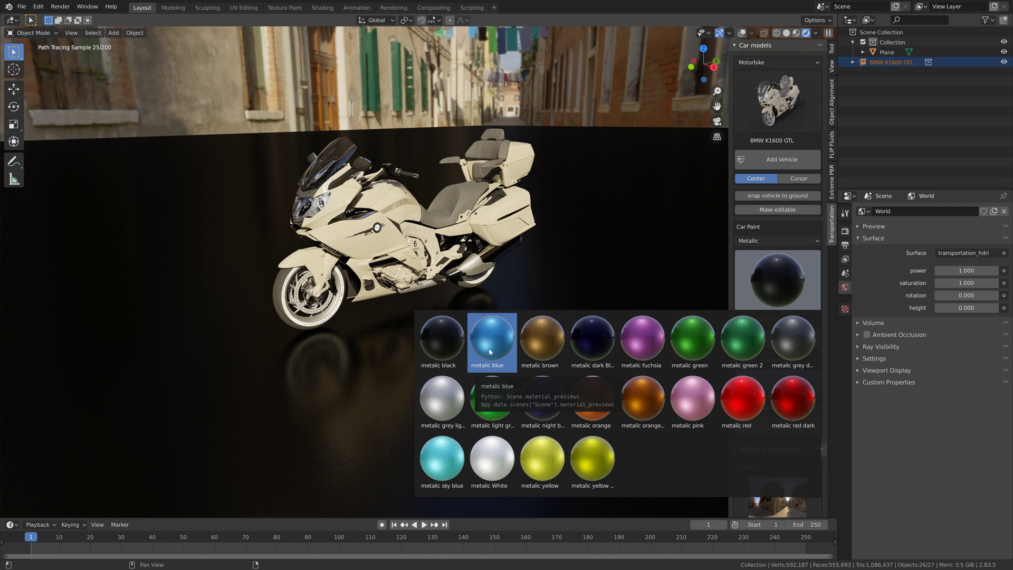
left_click(593, 340)
left_click(789, 340)
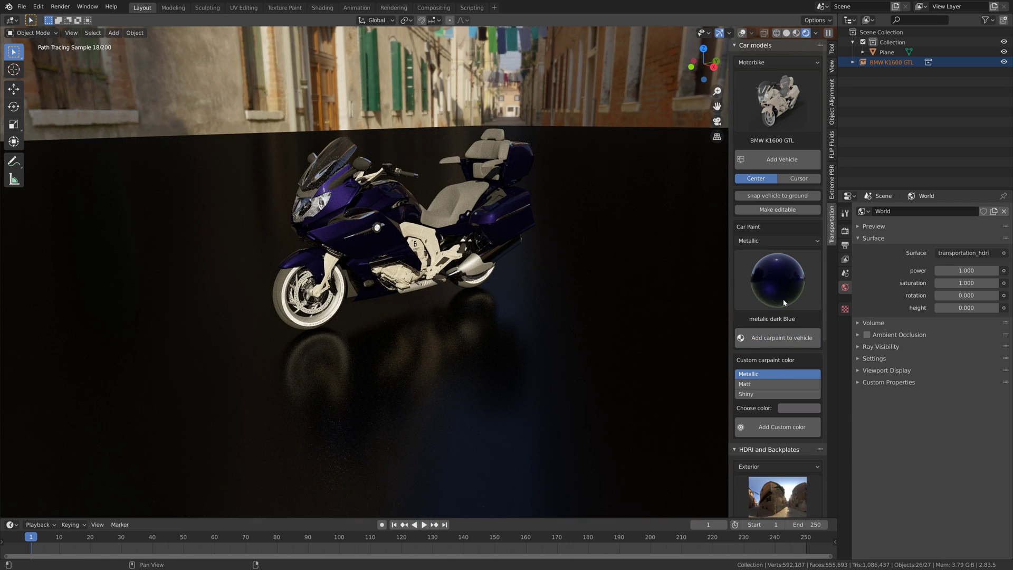
left_click(768, 267)
left_click(491, 337)
left_click(791, 338)
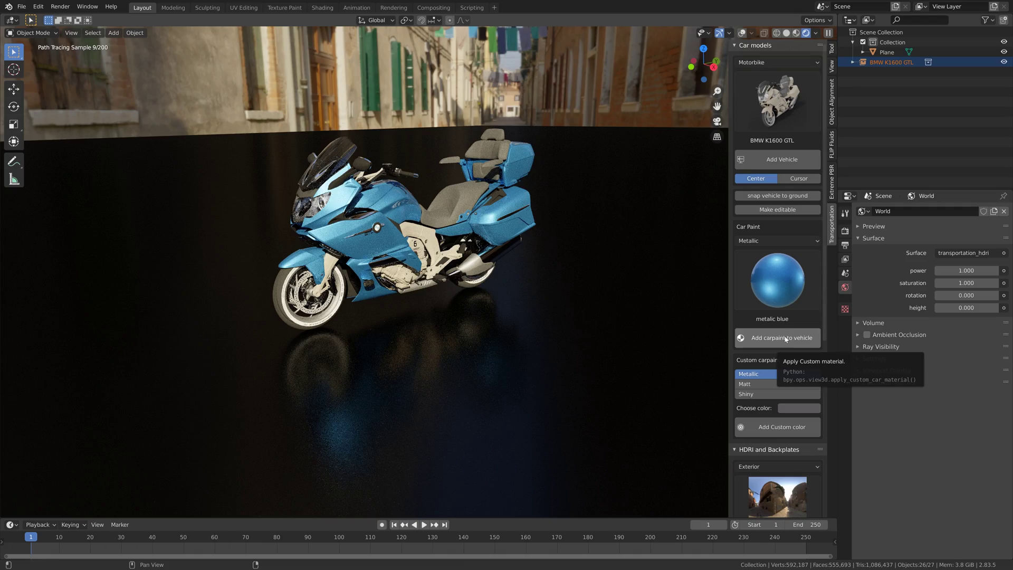
Toggle the viewport between solid and rendered shading to inspect the bike.
scroll(528, 318, "up", 5)
key("z")
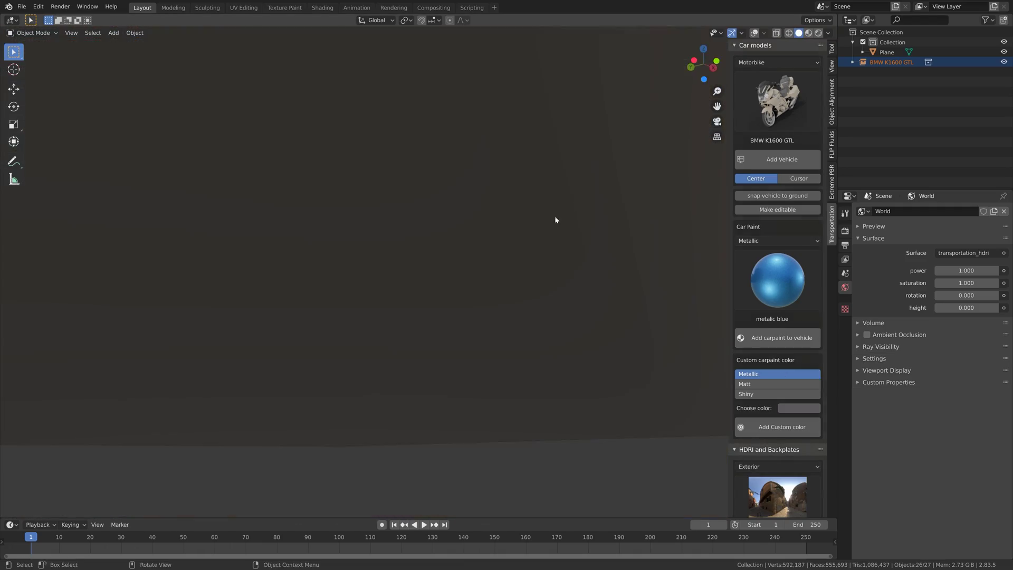
middle_click_drag(555, 220, 488, 243)
left_click(819, 33)
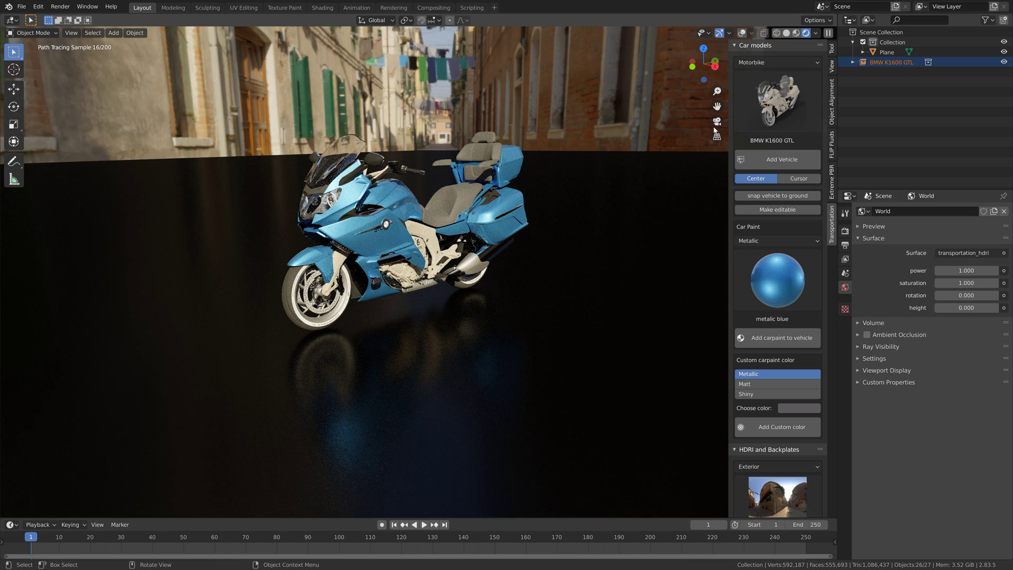
left_click(785, 34)
left_click(792, 107)
Replace the BMW with the Ducati Super Sports and show rendered shading.
key("Delete")
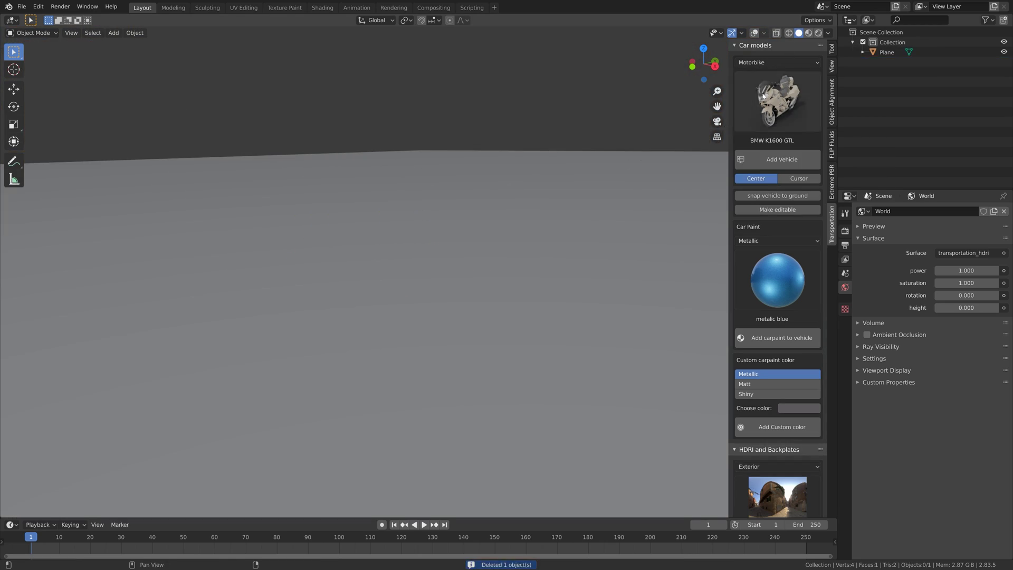
left_click(776, 100)
left_click(866, 106)
left_click(782, 159)
left_click(819, 33)
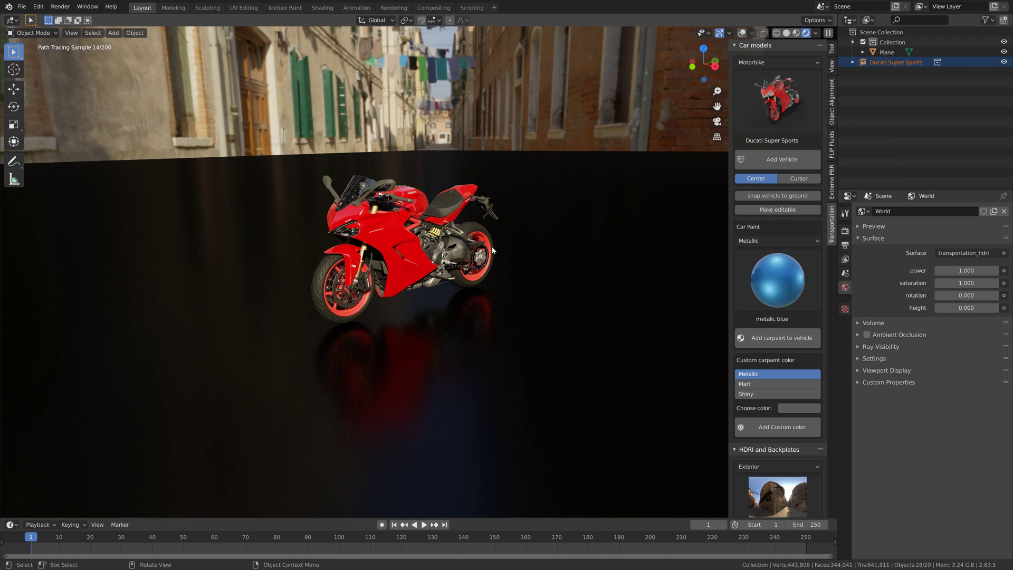
Paint the Ducati metallic red, then metallic red dark, then metallic blue.
left_click(778, 280)
left_click(746, 400)
left_click(777, 339)
left_click(777, 279)
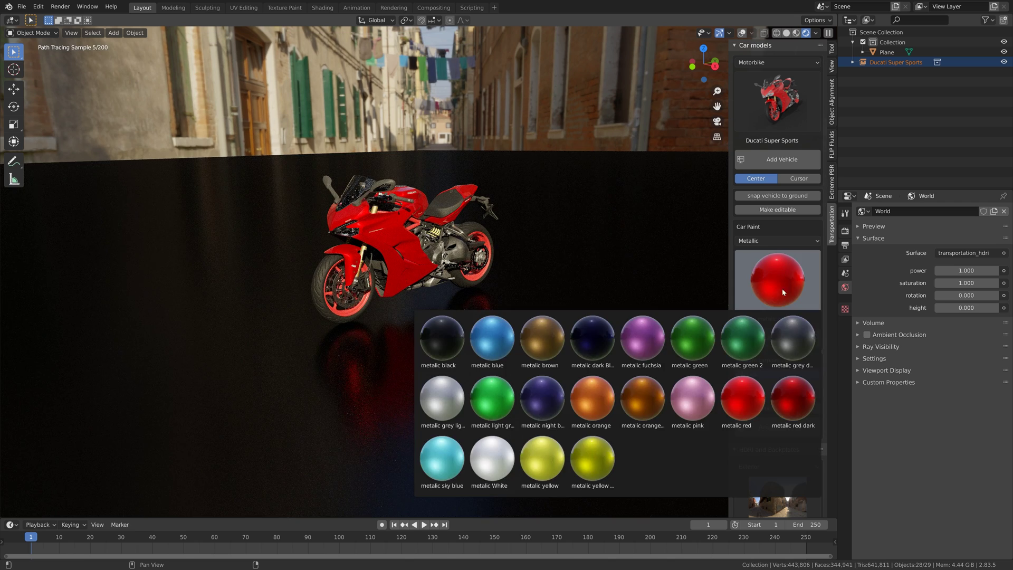
left_click(794, 398)
left_click(778, 338)
left_click(777, 280)
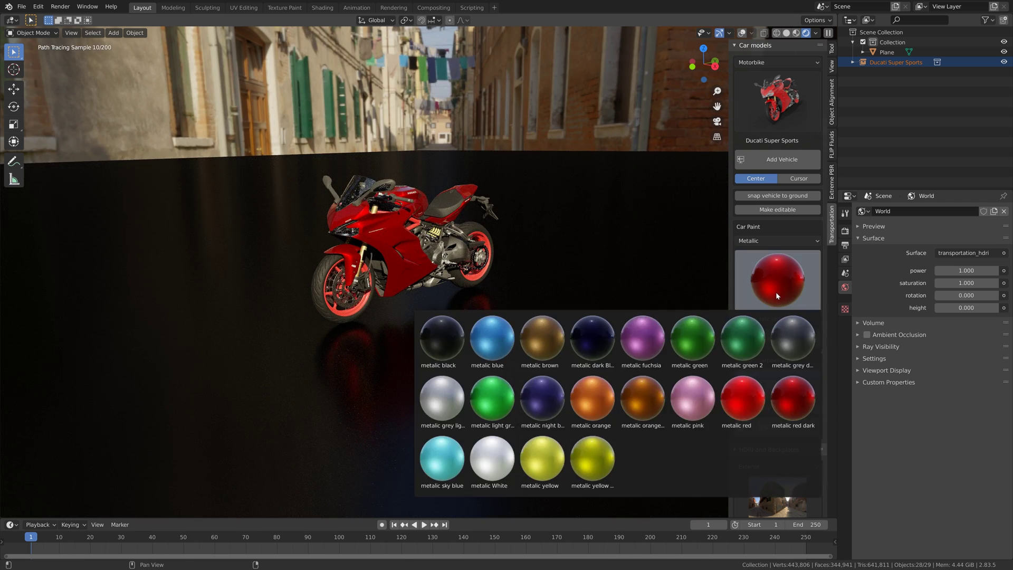
left_click(491, 338)
left_click(801, 338)
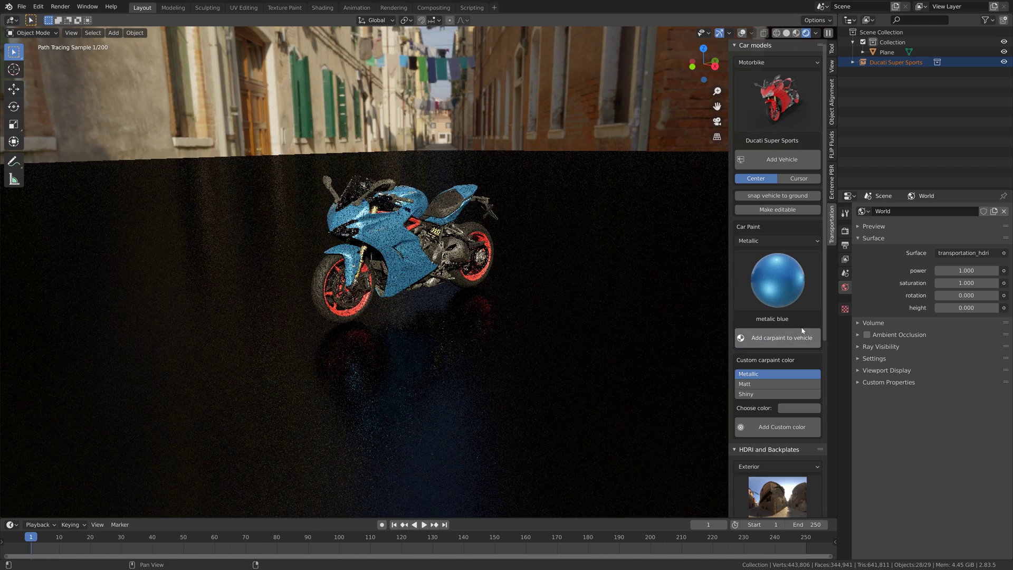
Switch to matt finish and paint the Ducati matt red.
left_click(779, 241)
left_click(764, 264)
left_click(777, 280)
left_click(442, 459)
left_click(771, 338)
mouse_move(536, 289)
middle_mouse_down()
mouse_move(610, 289)
mouse_move(519, 299)
middle_mouse_up()
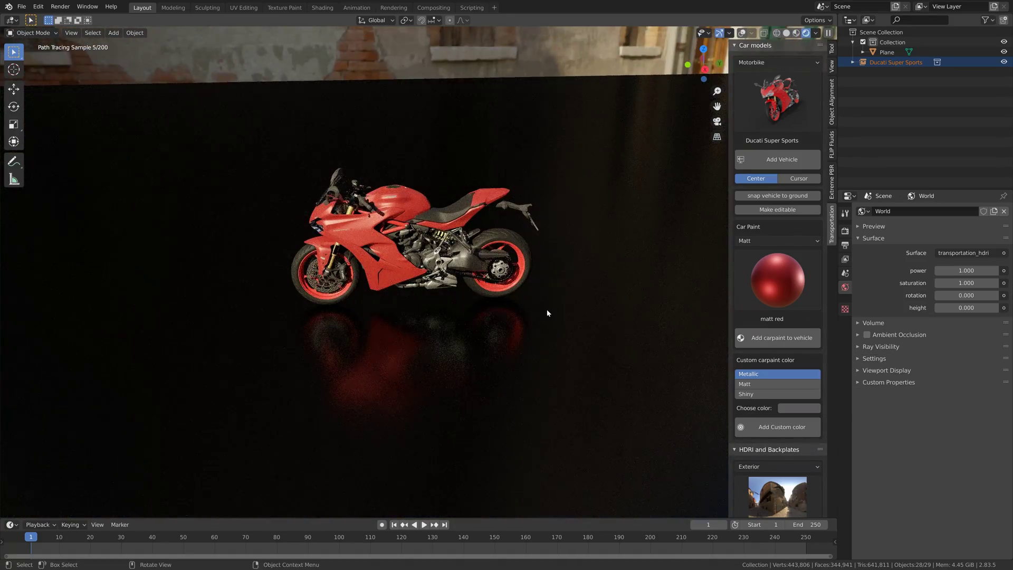
scroll(545, 312, "up", 3)
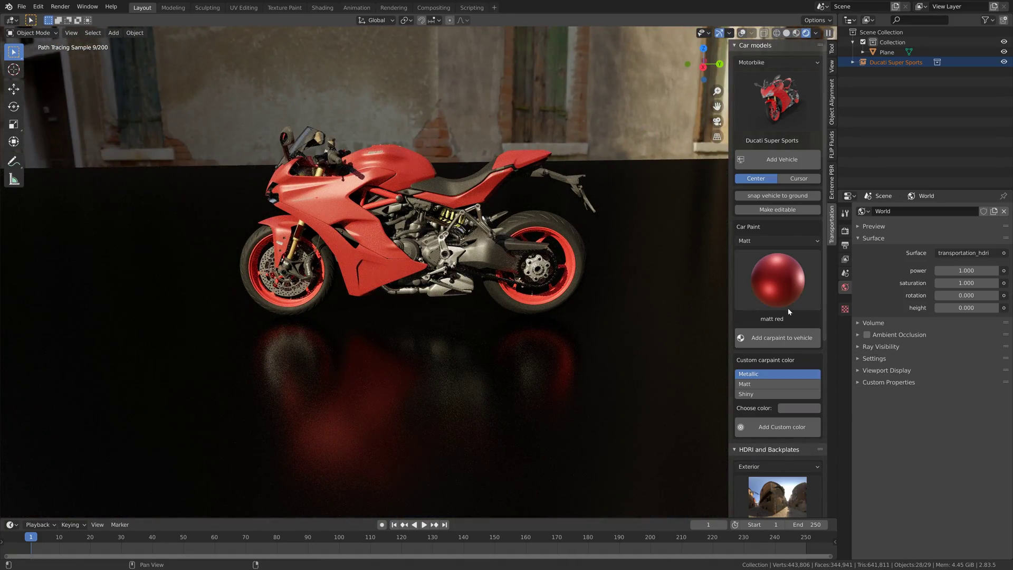
Repaint the Ducati matt blue dark, then matt black, and delete it.
left_click(787, 308)
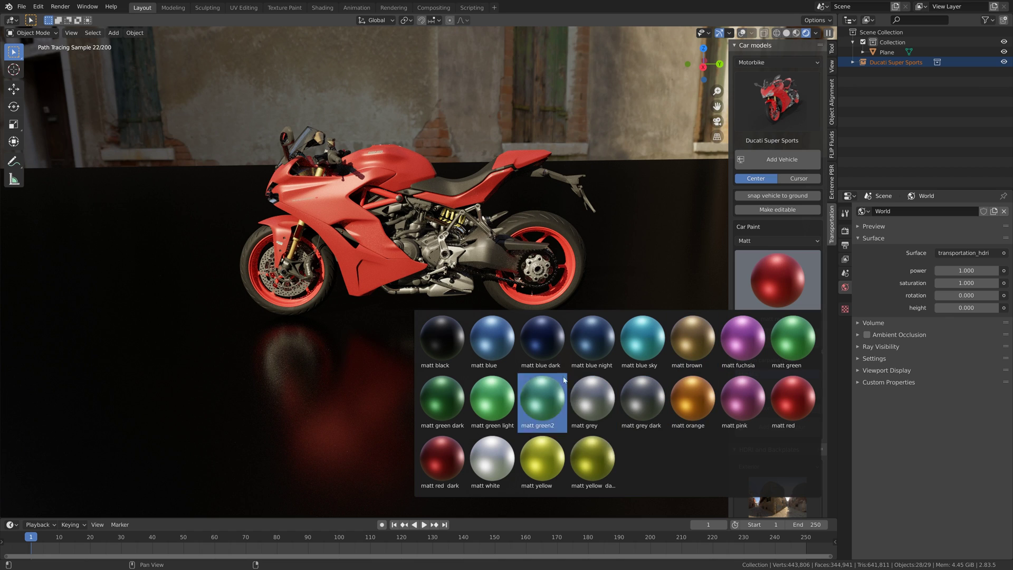
left_click(542, 340)
left_click(788, 342)
left_click(778, 280)
left_click(438, 338)
left_click(782, 338)
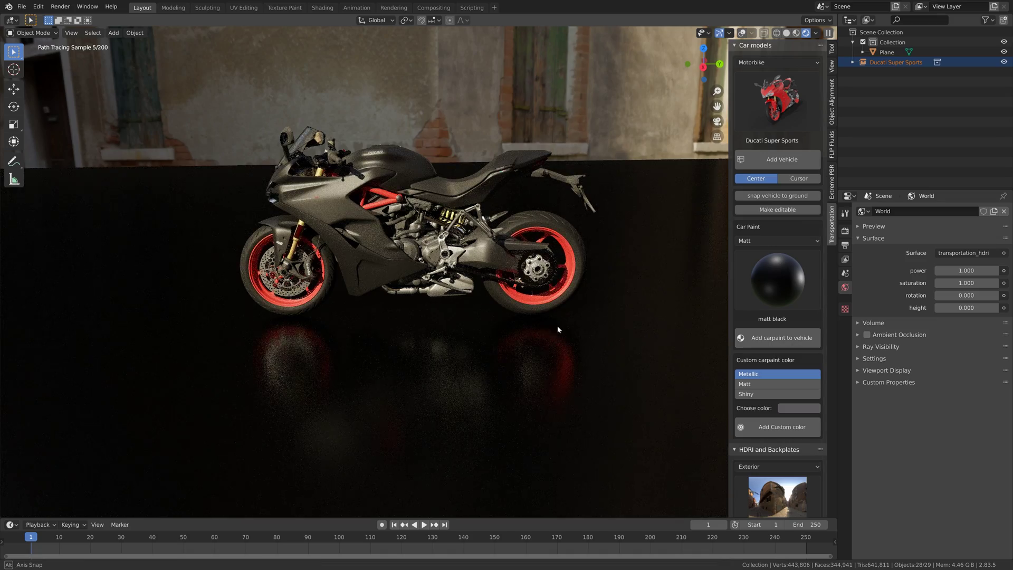
middle_click_drag(559, 330, 581, 332)
scroll(580, 331, "down", 3)
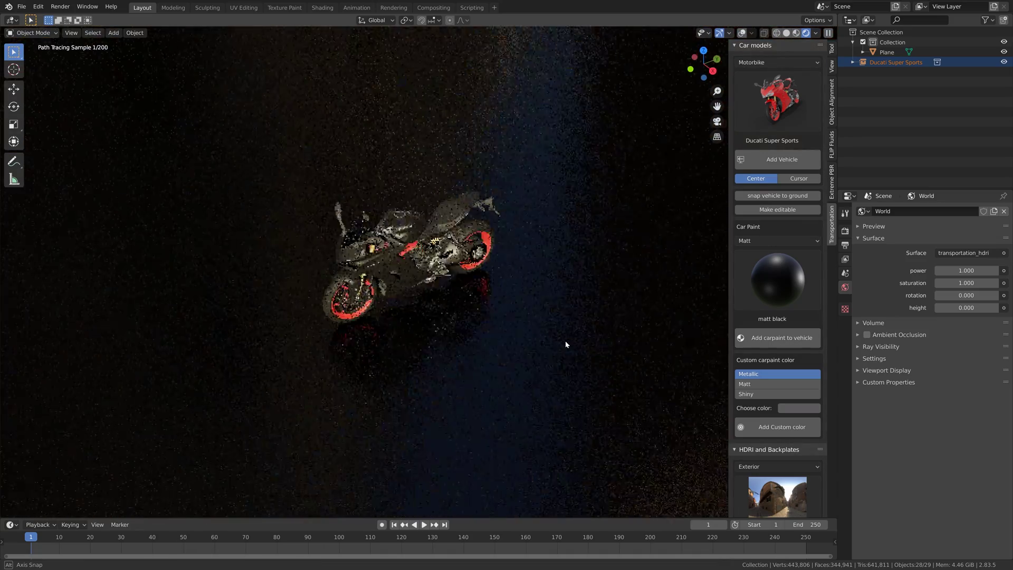
scroll(566, 340, "up", 6)
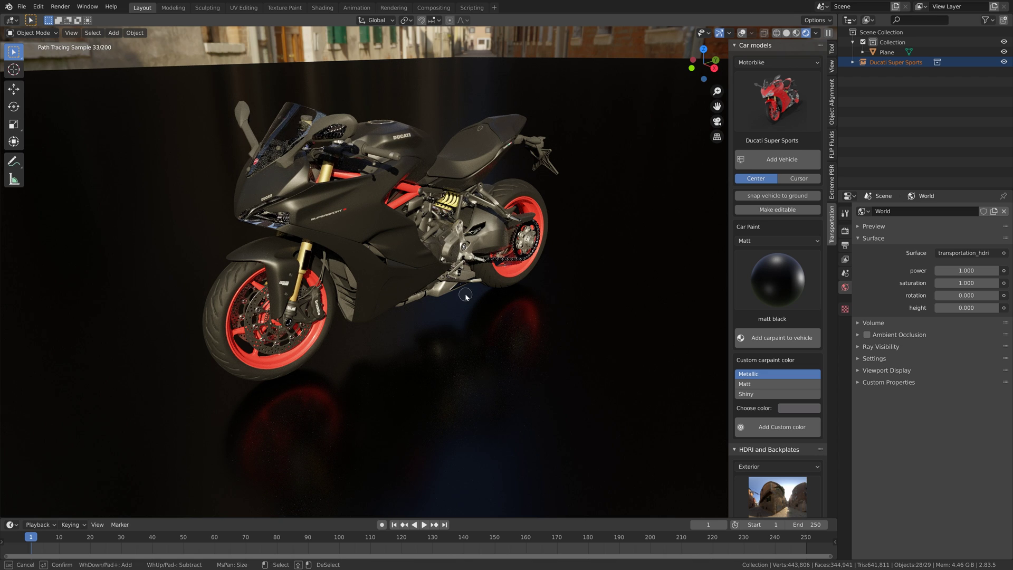
left_click(402, 275)
Add the Honda Valkyrie F6C motorbike to the scene and apply the current paint.
left_click(772, 101)
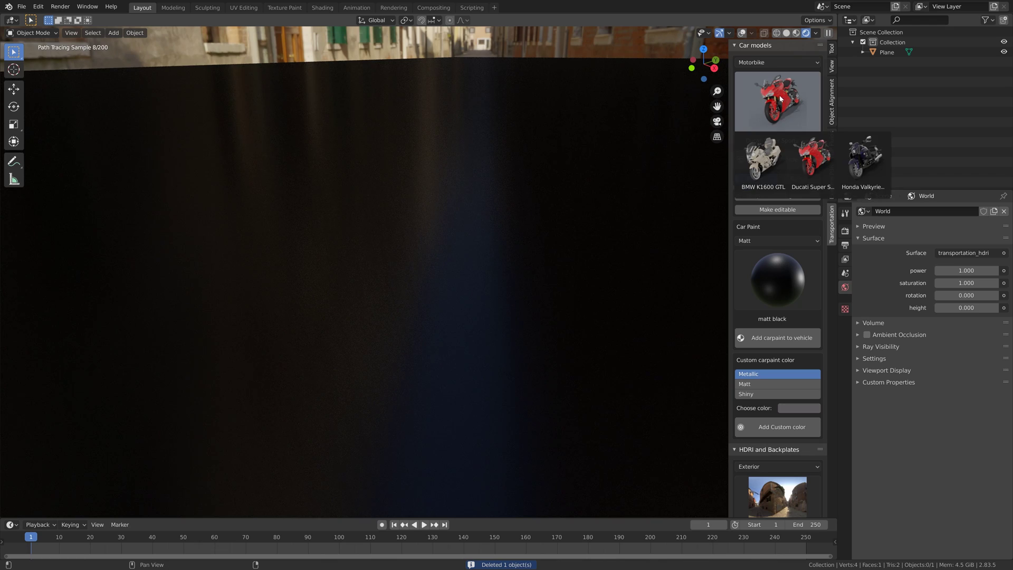
left_click(865, 158)
left_click(757, 165)
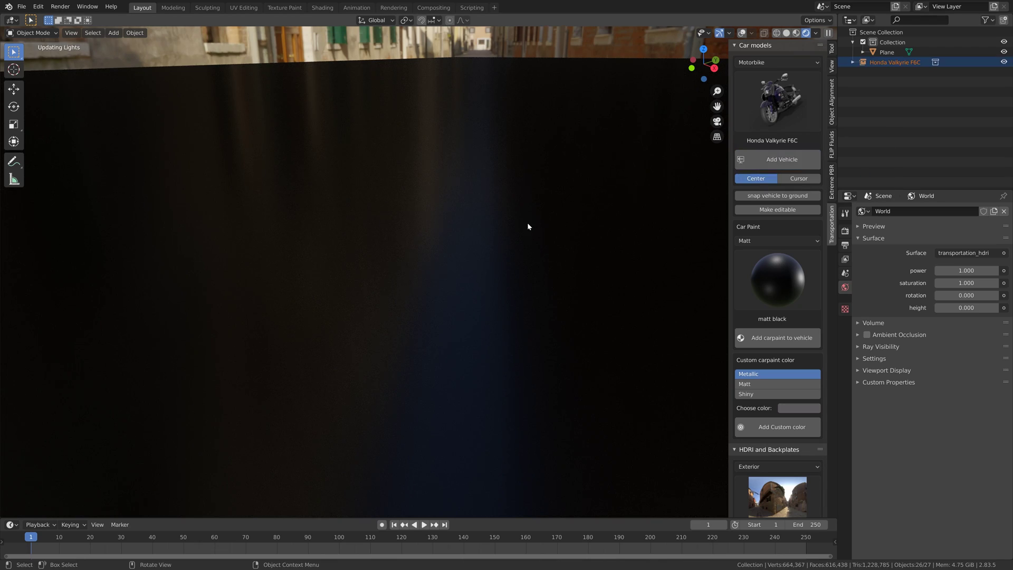
left_click(787, 341)
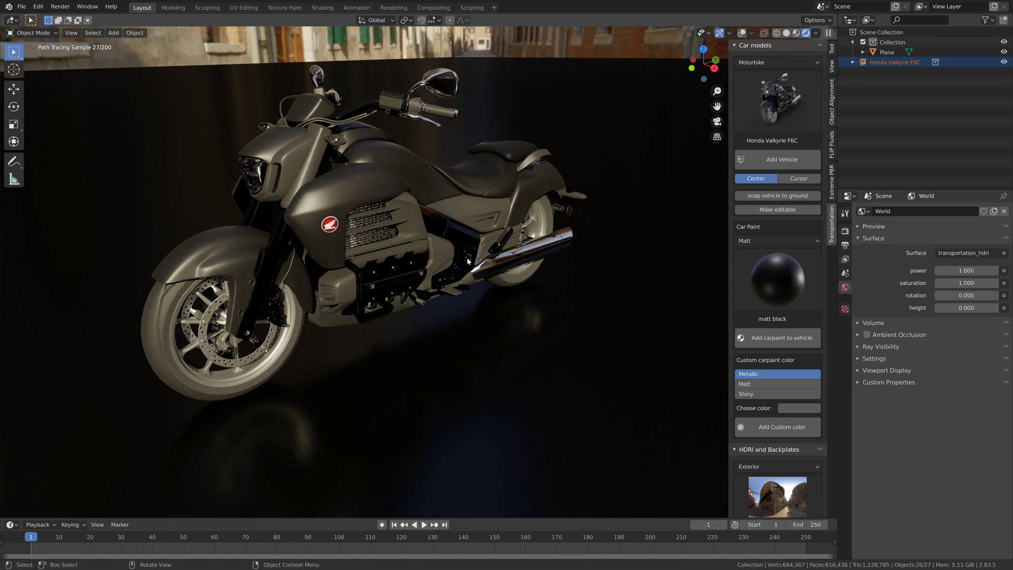
Repaint the motorbike with the Shiny black car paint finish.
left_click(787, 240)
left_click(765, 274)
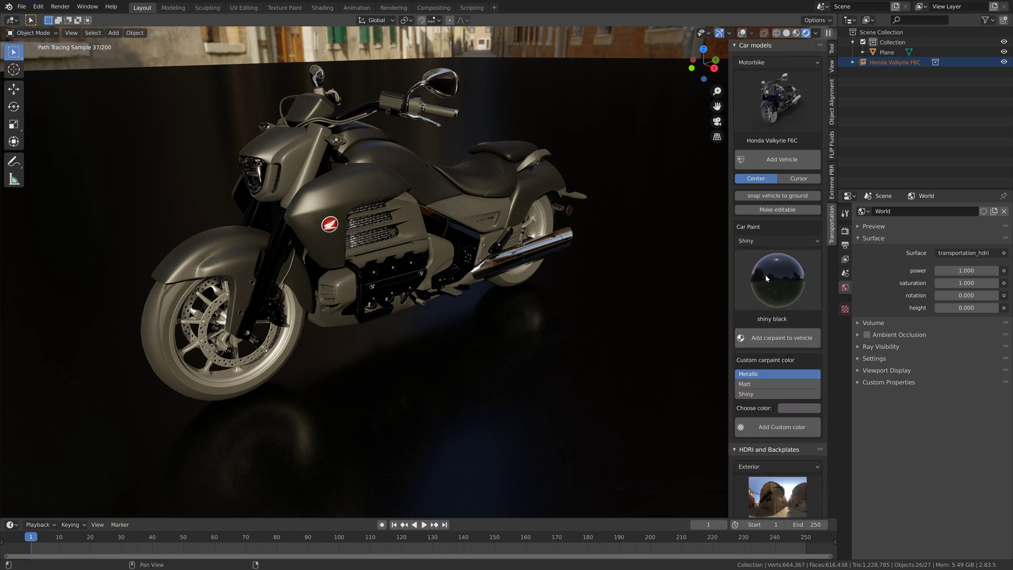
left_click(774, 338)
middle_click_drag(521, 288, 528, 285)
Set the Lythwood field HDRI as the scene background.
scroll(778, 264, "down", 6)
left_click(778, 357)
left_click(694, 174)
left_click(778, 416)
scroll(449, 317, "up", 2)
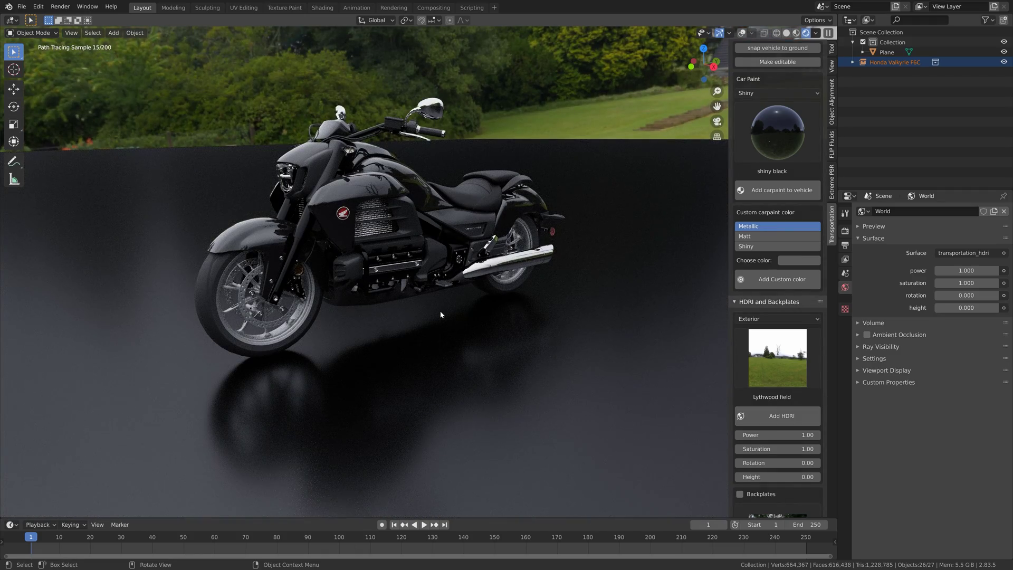
Delete the Honda motorbike from the scene.
key("x")
left_click(466, 267)
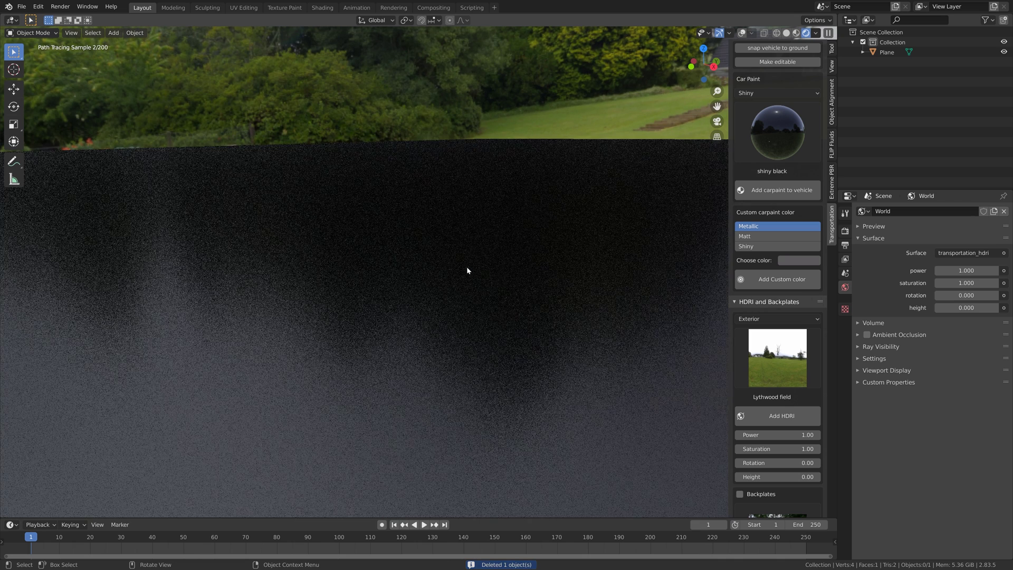
left_click(763, 158)
scroll(768, 116, "up", 6)
Add the Cessna 182 Skylane from the Plane category.
left_click(771, 63)
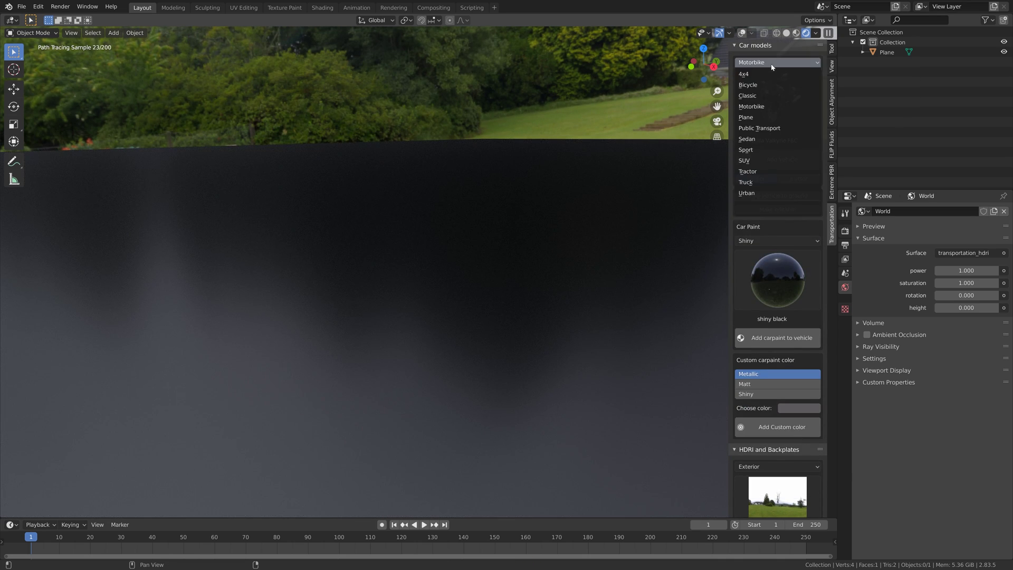
left_click(766, 116)
left_click(772, 100)
left_click(782, 160)
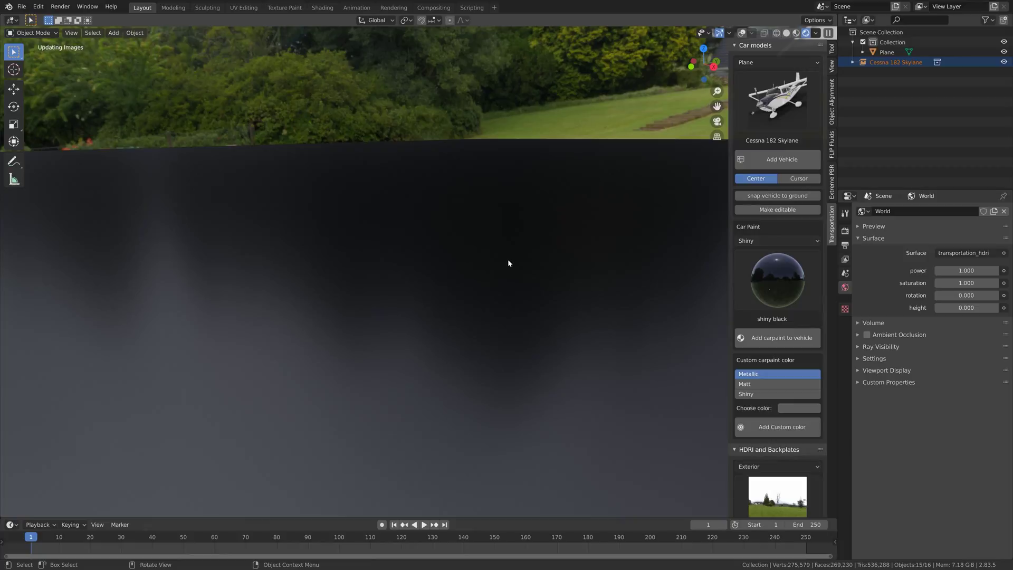
scroll(507, 259, "down", 10)
Inspect the Cessna from the front, toggling between solid and rendered shading.
mouse_move(470, 290)
middle_mouse_down()
mouse_move(533, 289)
mouse_move(463, 291)
middle_mouse_up()
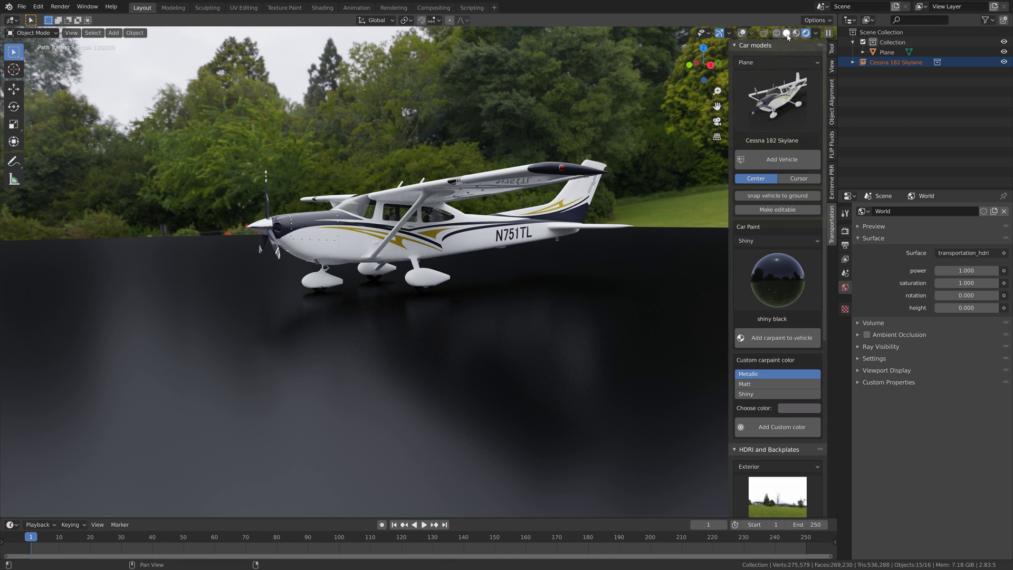
key("z")
mouse_move(483, 277)
middle_mouse_down()
mouse_move(370, 232)
mouse_move(401, 227)
middle_mouse_up()
left_click(379, 236)
key("z")
middle_click_drag(552, 180, 538, 189)
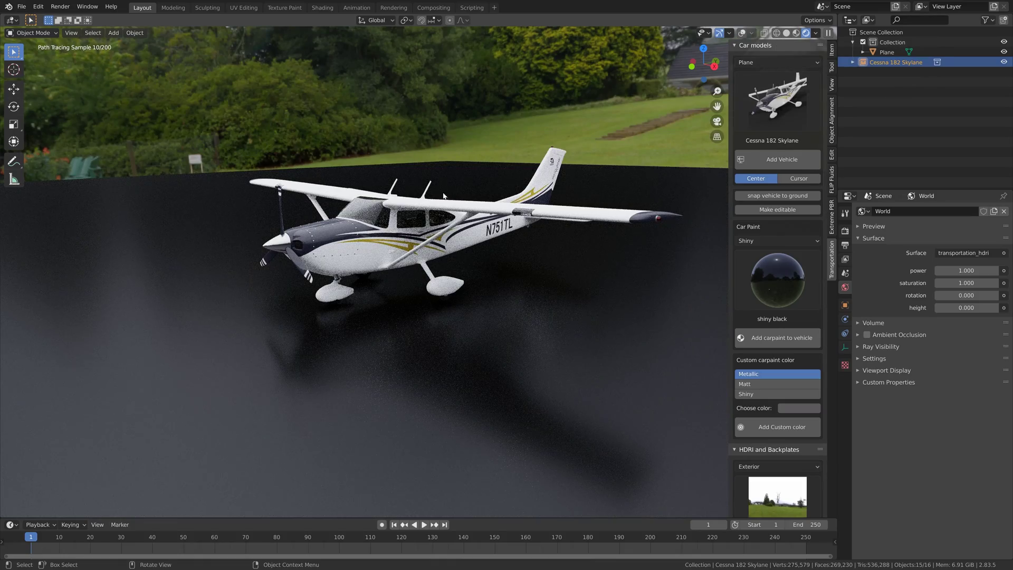
Replace the Cessna with the Cougar Baron plane.
key("Delete")
left_click(778, 101)
left_click(814, 154)
left_click(782, 160)
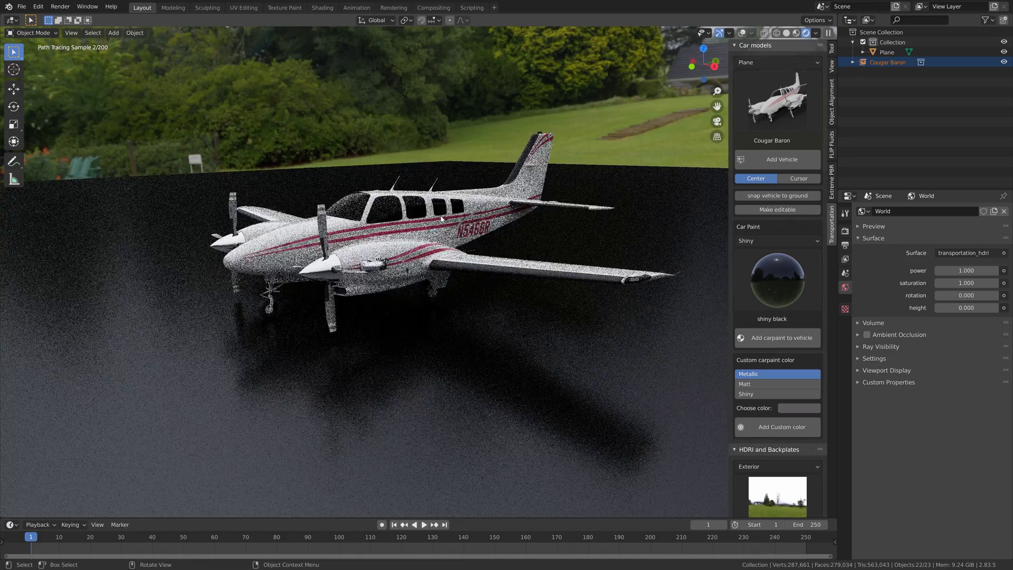
middle_click_drag(442, 213, 449, 217)
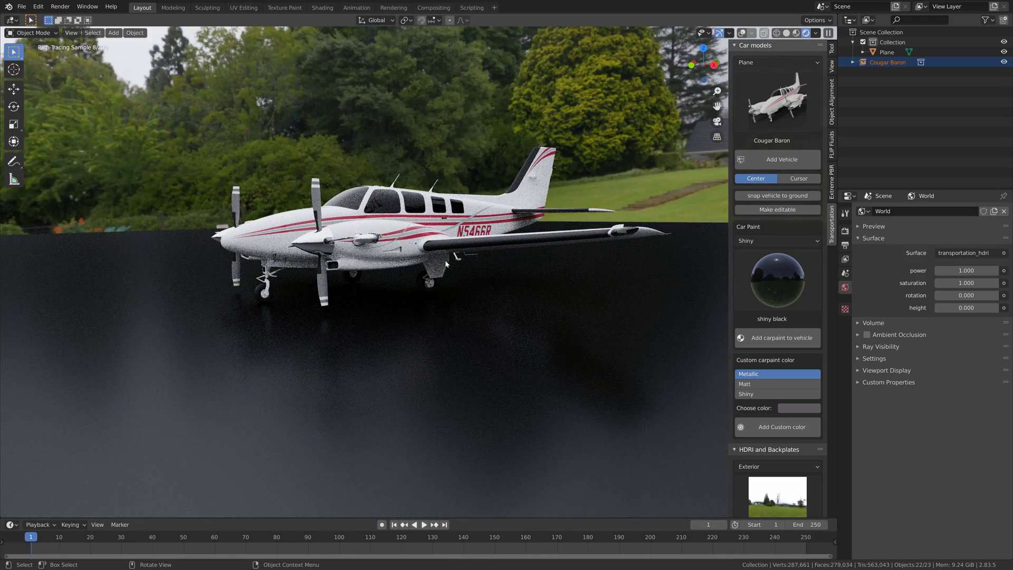
Give the Cougar Baron matt black car paint.
left_click(773, 241)
left_click(772, 274)
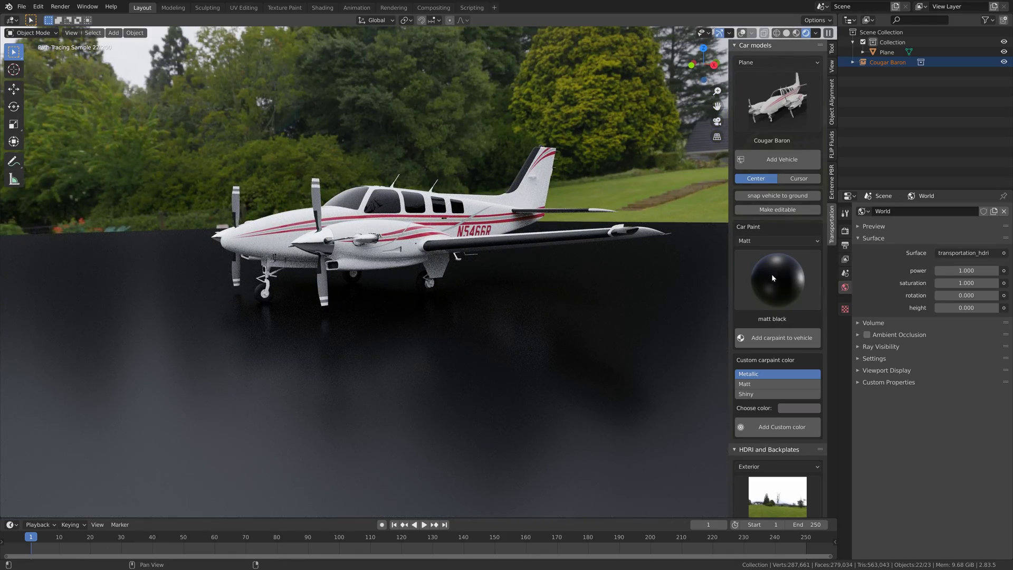
left_click(770, 342)
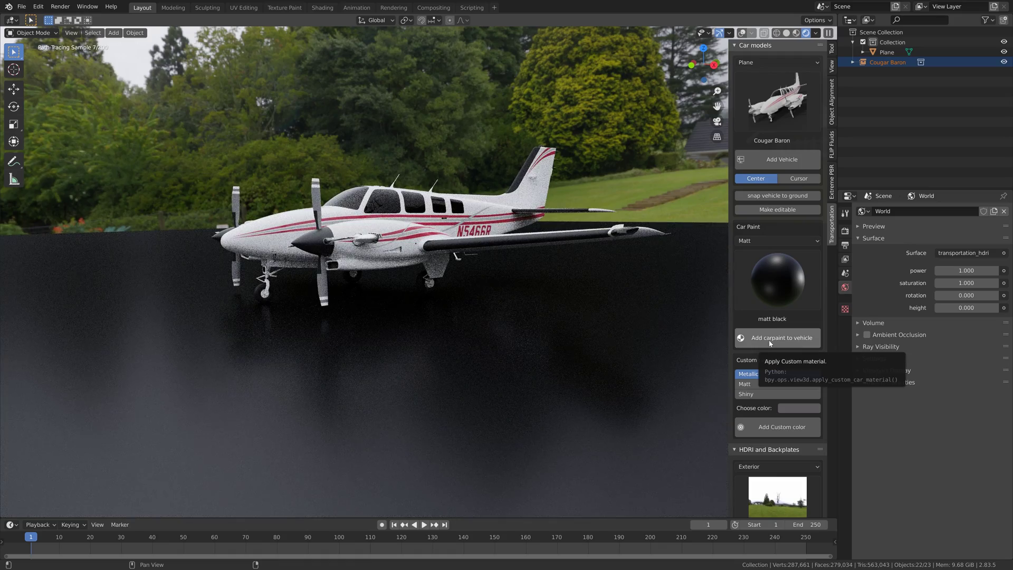
middle_click_drag(626, 335, 575, 328)
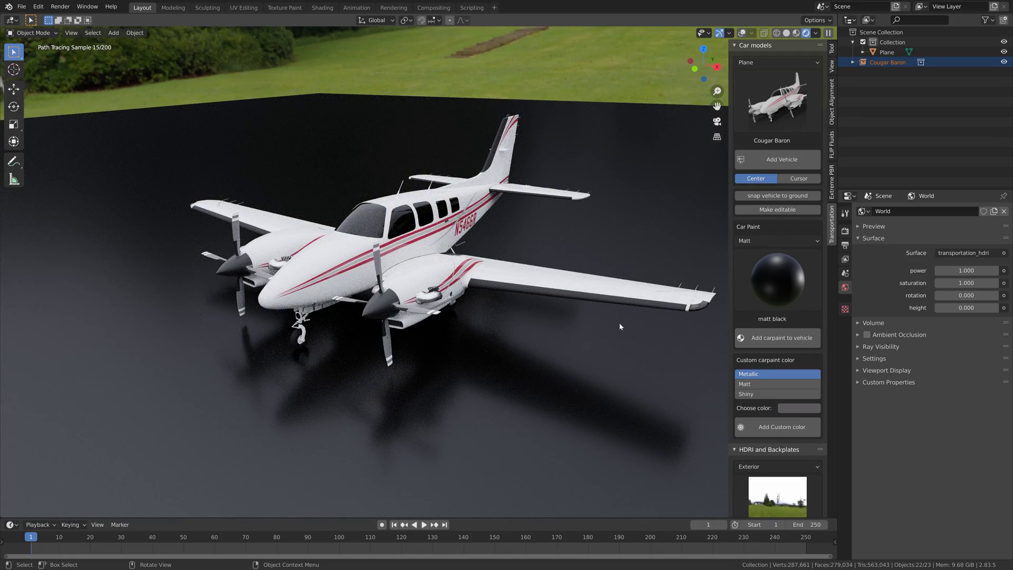
Save the scene as setup.blend in the Transportation folder.
left_click(22, 6)
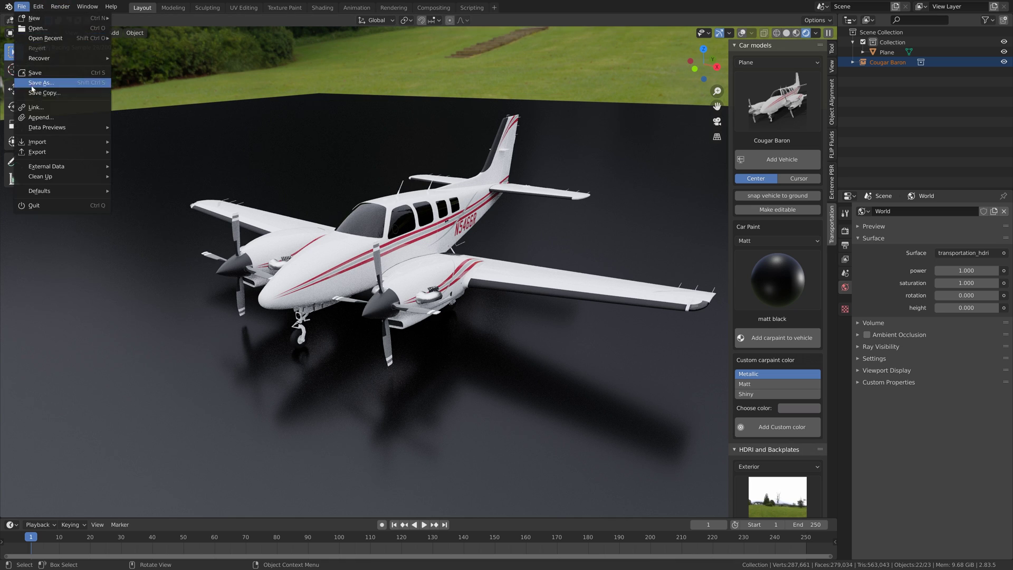
left_click(42, 85)
scroll(402, 265, "down", 3)
double_click(404, 382)
left_click(417, 473)
key("Return")
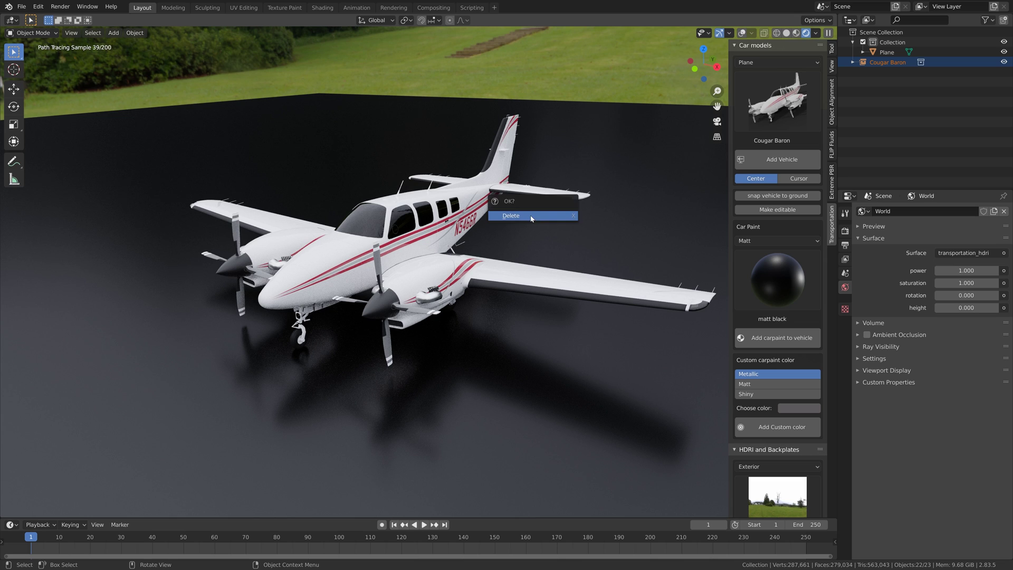
Swap the Cougar Baron for the Eclipse 550 Se jet, view it low, then delete it.
left_click(531, 218)
scroll(760, 111, "down", 1, "ctrl")
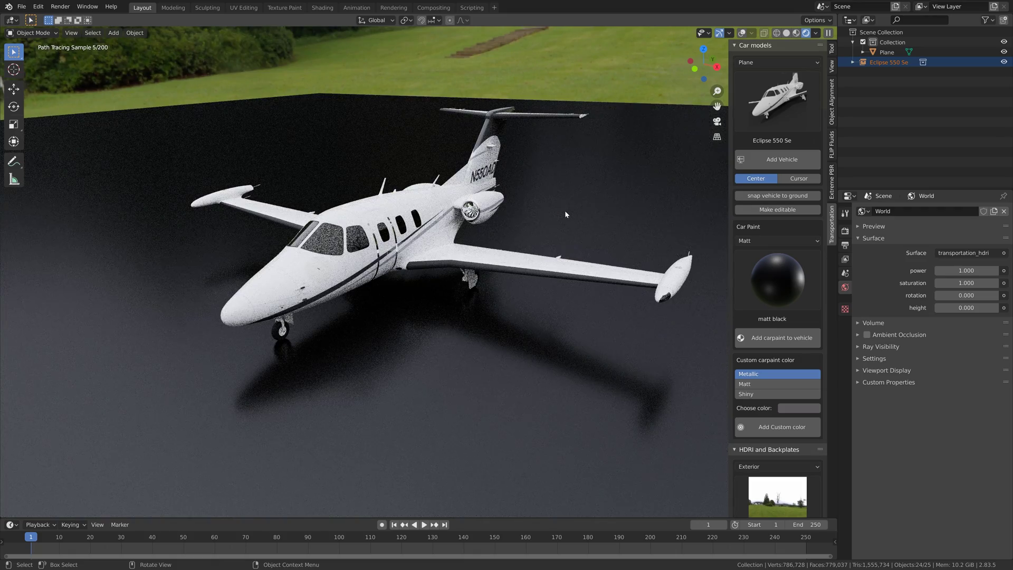
middle_click_drag(509, 212, 496, 287)
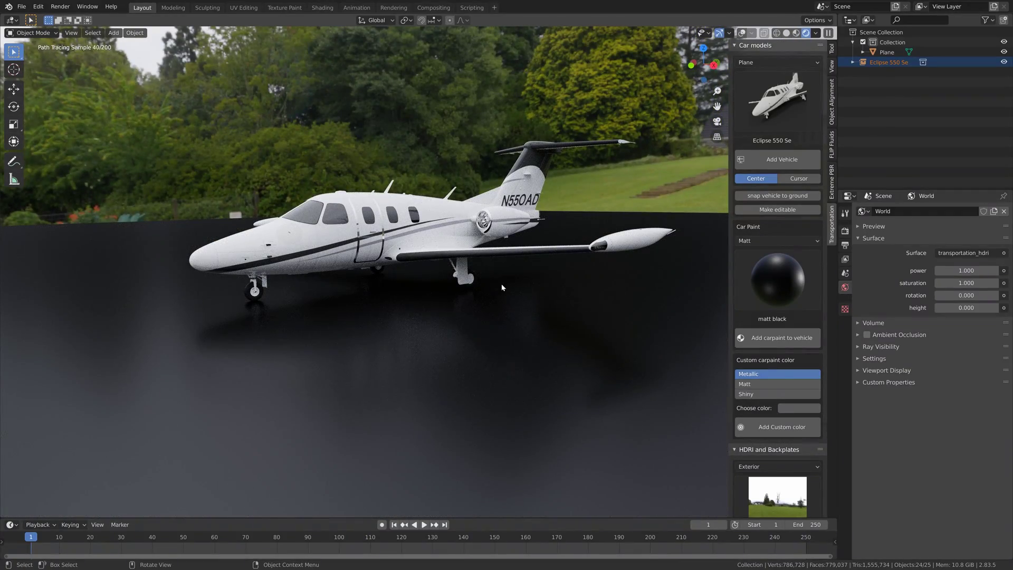
key("x")
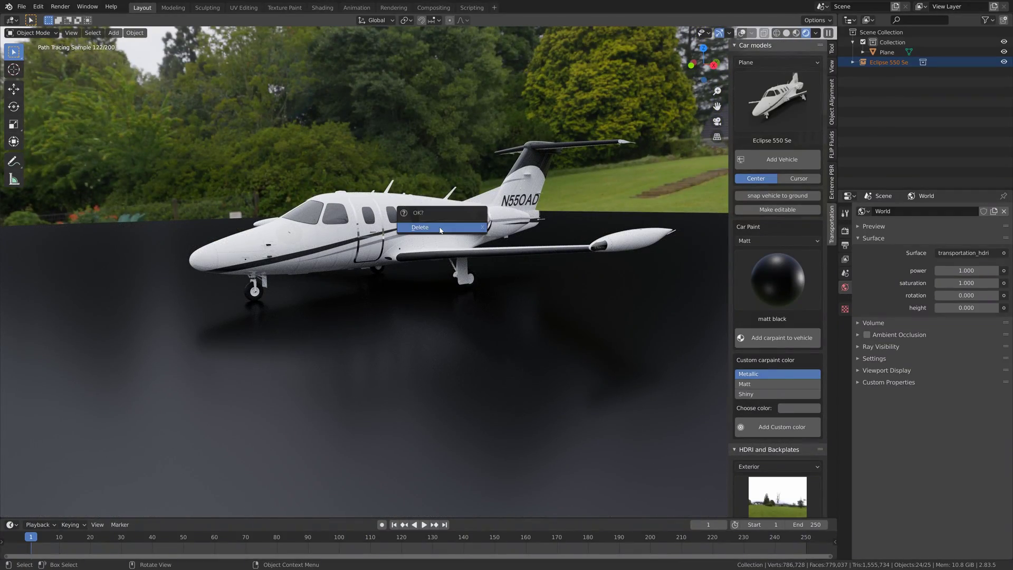
left_click(441, 230)
Add the Bus Setra S418 from Public Transport and paint it matt white.
left_click(771, 63)
left_click(768, 128)
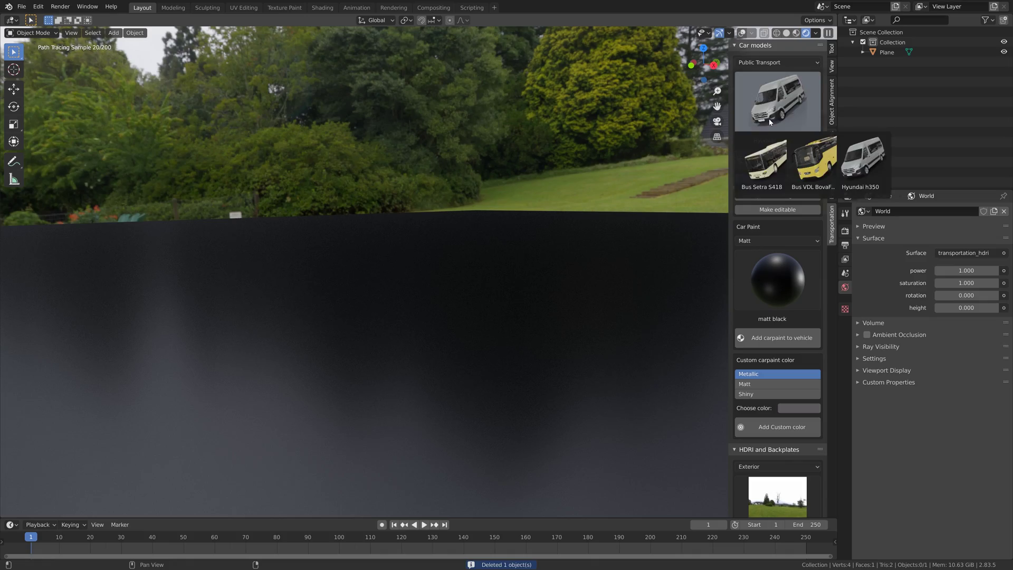
left_click(792, 158)
left_click(791, 159)
middle_click_drag(401, 221, 343, 219)
left_click(777, 280)
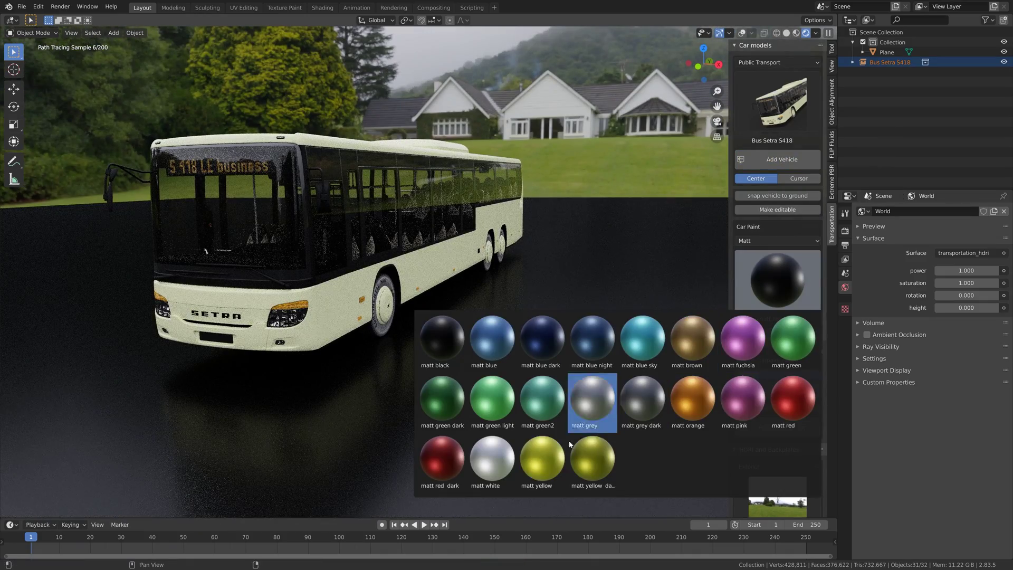
left_click(493, 458)
left_click(780, 338)
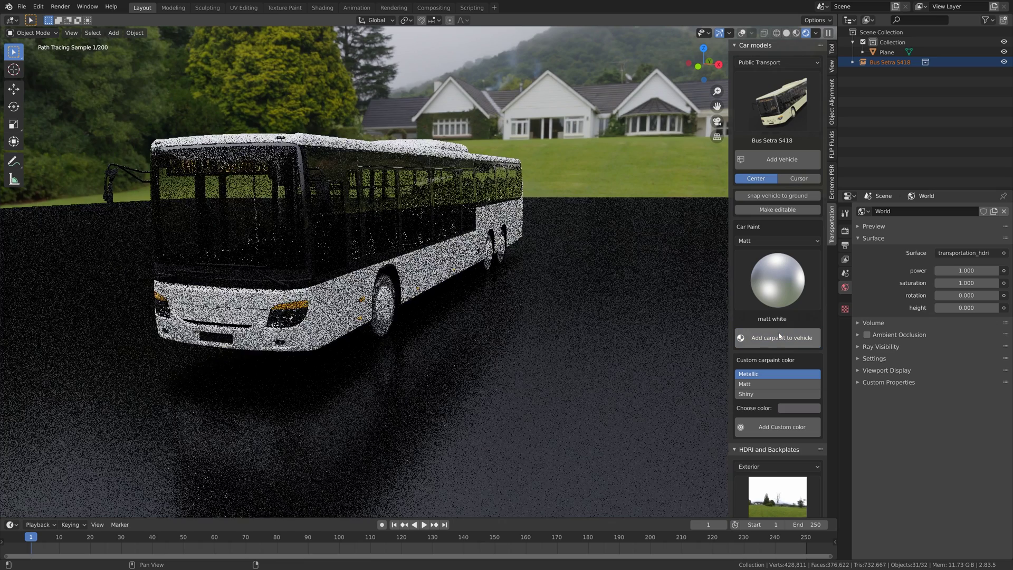
Replace the Setra with the Bus VDL BovaFutura, also in matt white.
key("x")
left_click(607, 331)
left_click(780, 103)
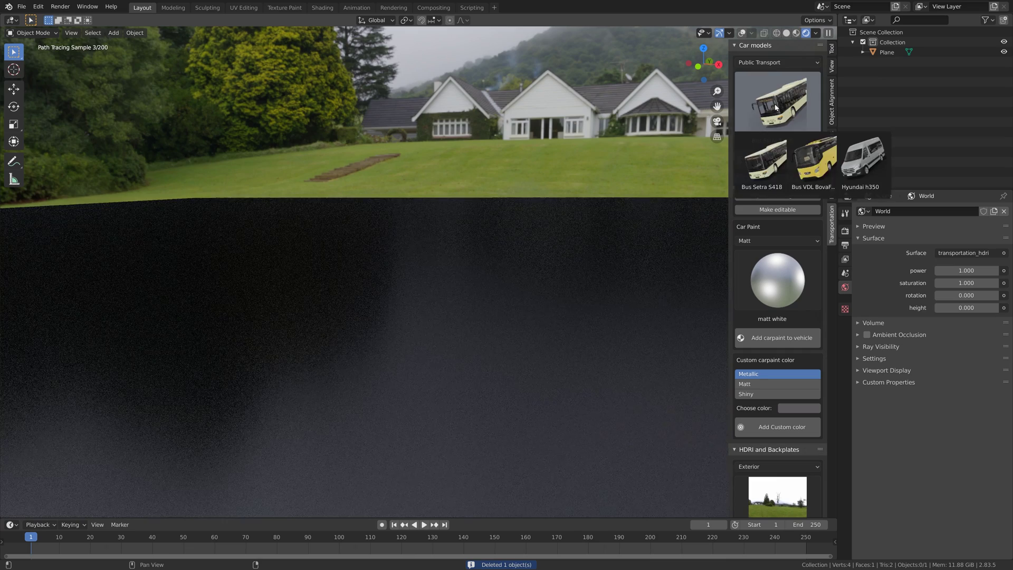
left_click(762, 153)
left_click(782, 170)
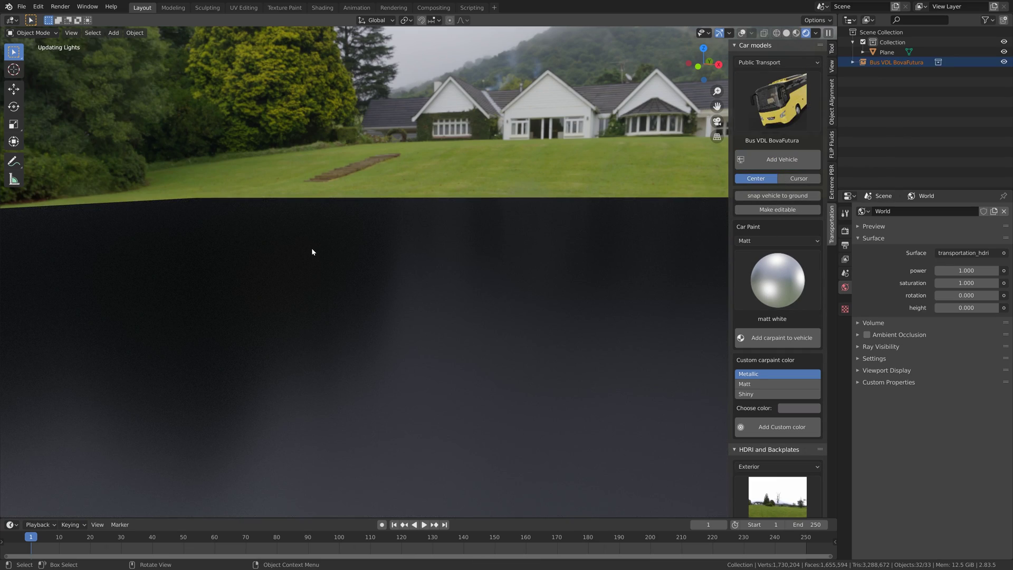
left_click(776, 338)
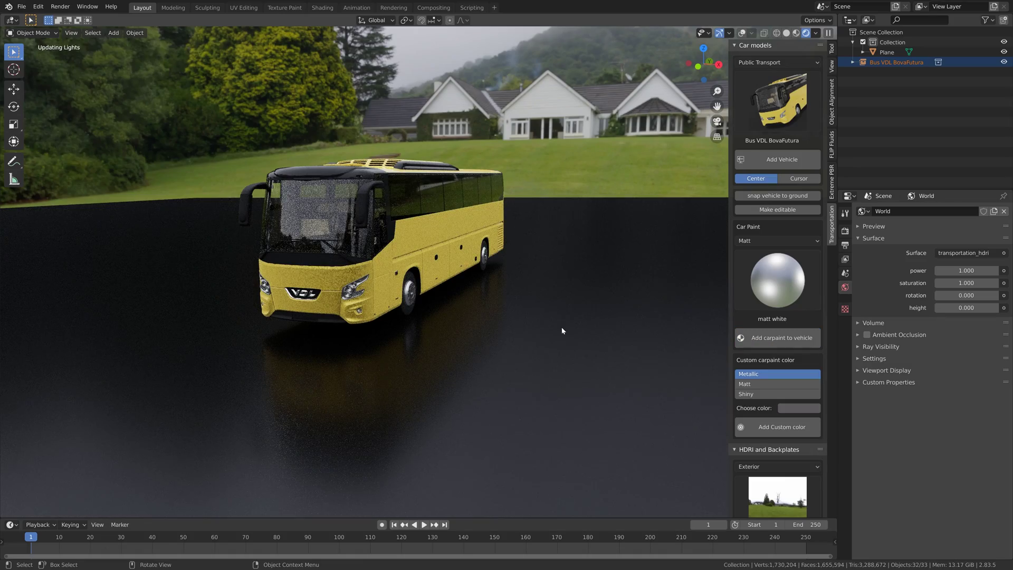
middle_click_drag(562, 327, 544, 326)
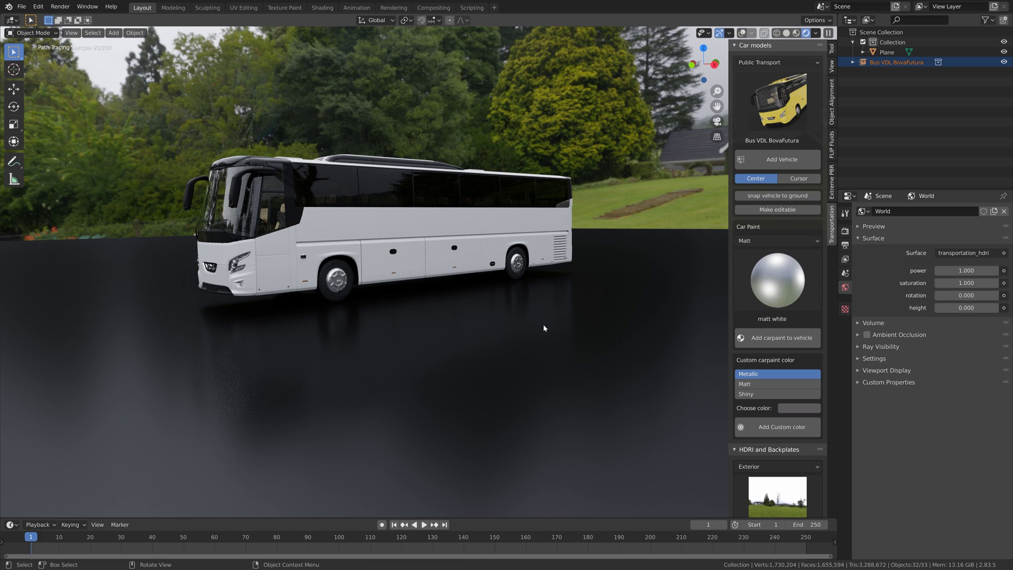
Swap the VDL bus for the Hyundai h350 van, then delete the van.
key("x")
left_click(543, 328)
left_click(793, 113)
left_click(862, 158)
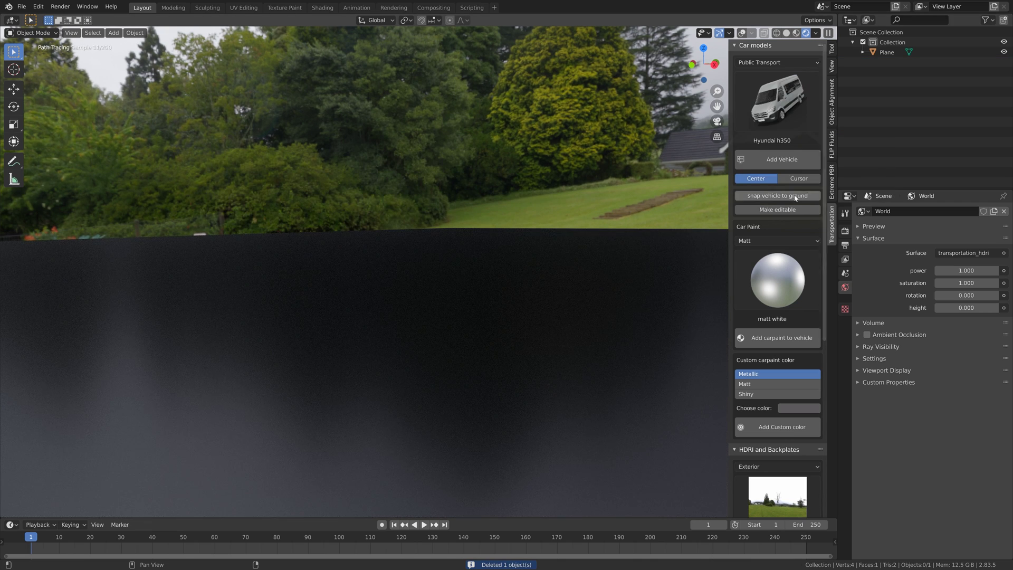
left_click(762, 164)
middle_click_drag(380, 232, 413, 235)
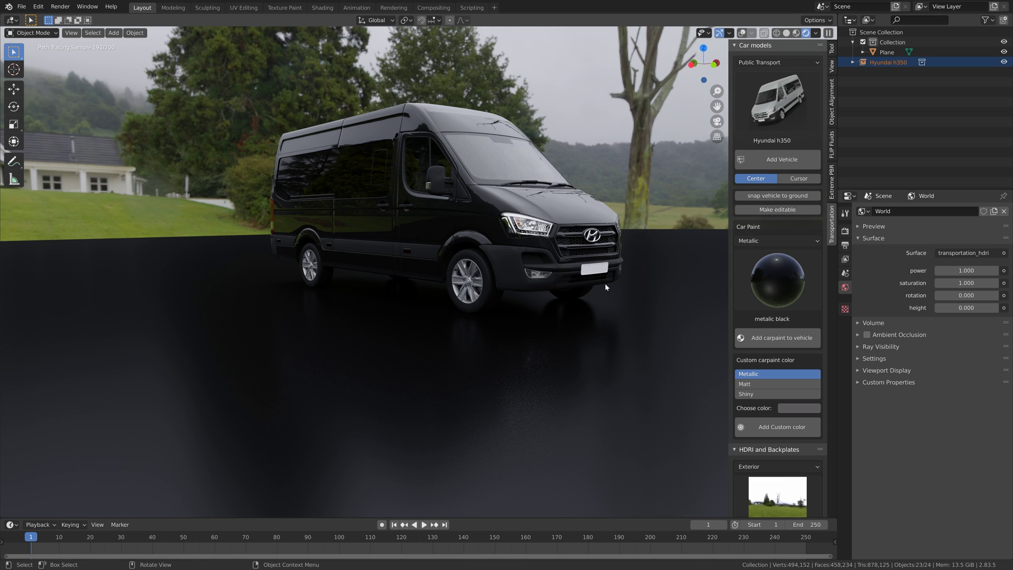
key("x")
left_click(605, 286)
Add the Audi A7 from the Sedan category.
left_click(752, 116)
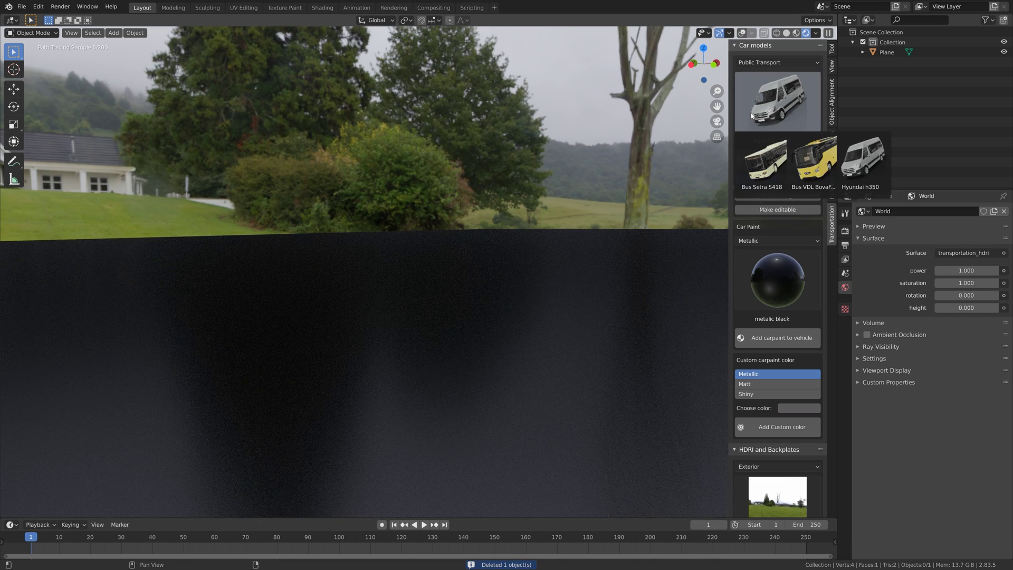
left_click(777, 62)
left_click(766, 141)
left_click(761, 106)
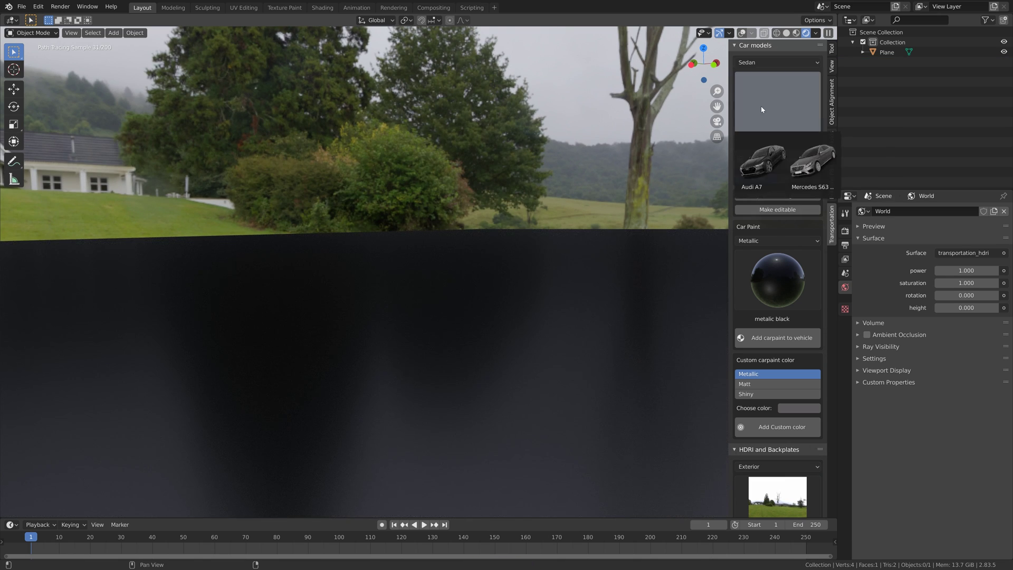
left_click(770, 157)
left_click(769, 160)
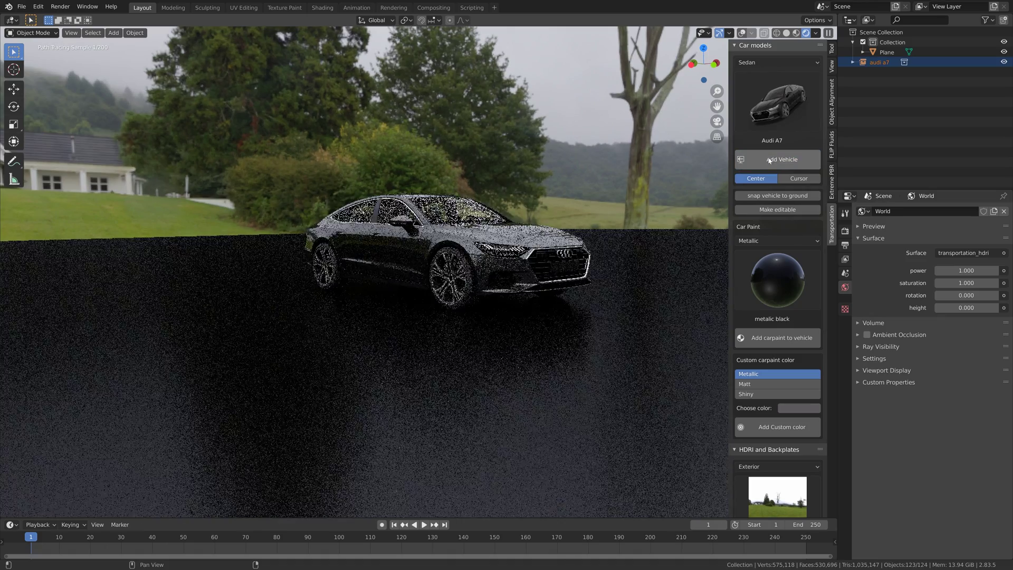
mouse_move(706, 215)
middle_mouse_down()
mouse_move(652, 210)
mouse_move(522, 246)
mouse_move(543, 265)
middle_mouse_up()
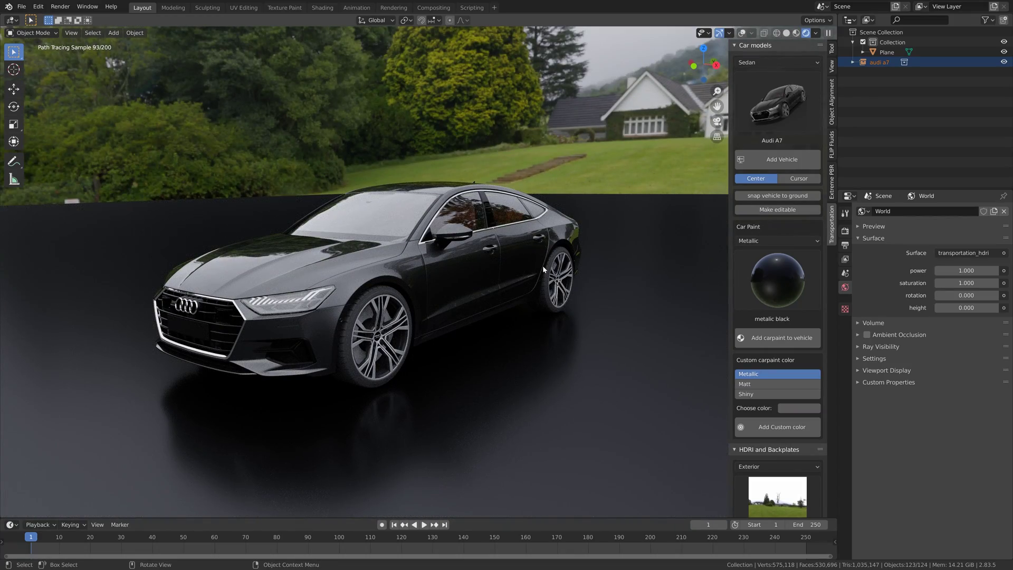
Repaint the Audi A7 with the metallic red car paint.
left_click(780, 286)
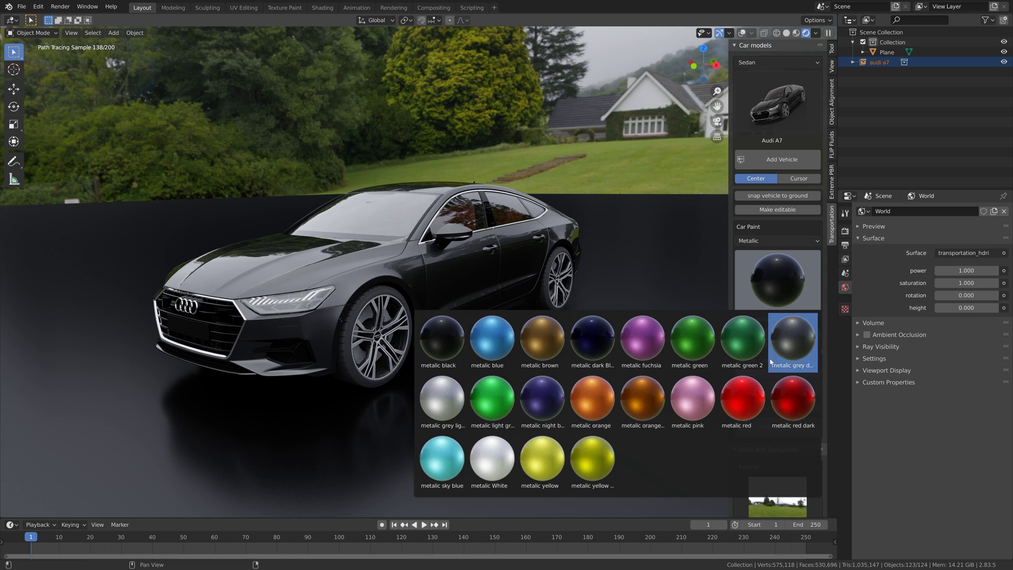
left_click(740, 402)
left_click(773, 343)
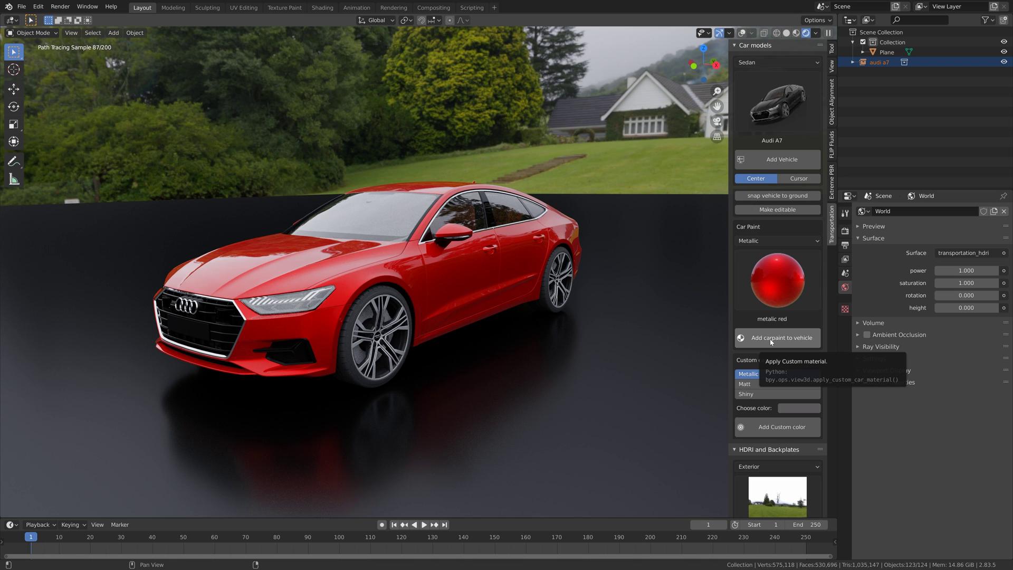
Replace the Audi with the Mercedes S63 Amg.
key("x")
left_click(527, 265)
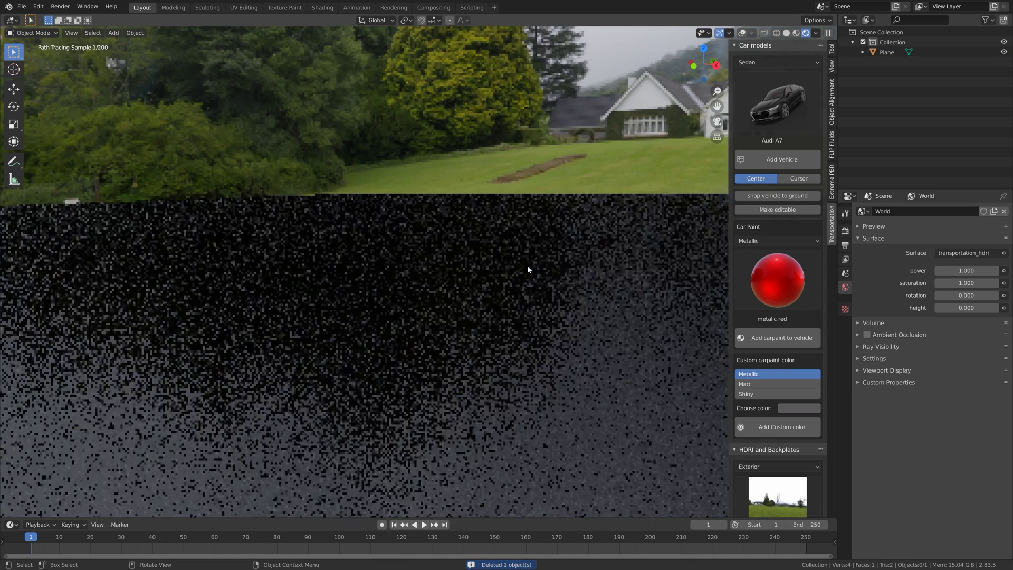
left_click(786, 149)
left_click(813, 161)
left_click(778, 165)
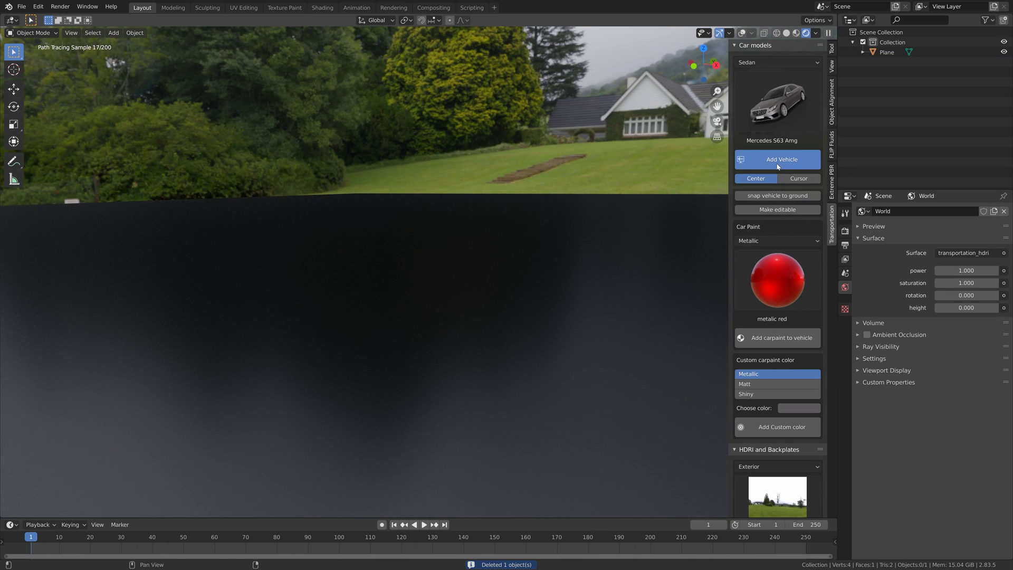
middle_click_drag(580, 280, 482, 280)
scroll(481, 280, "down", 1)
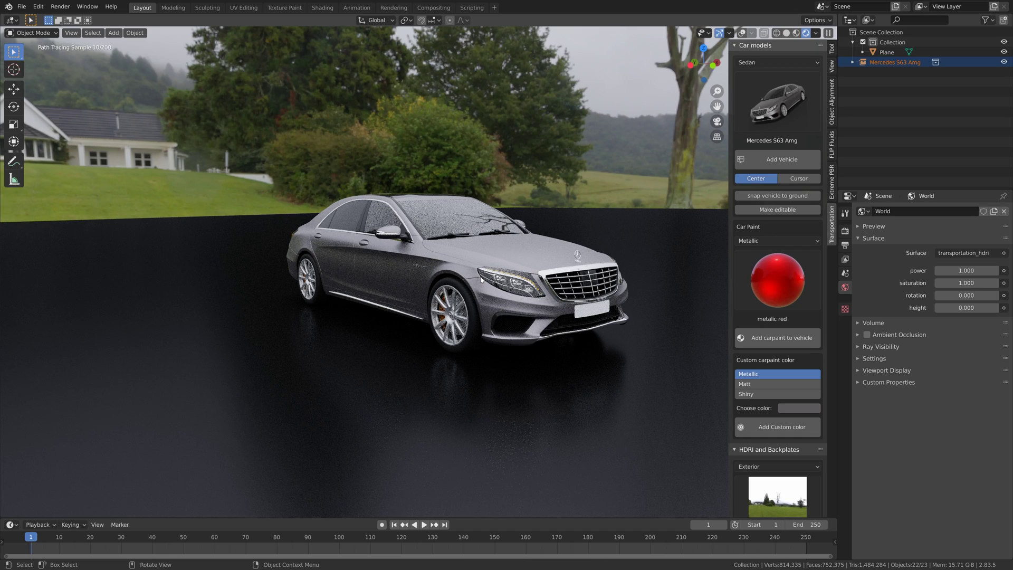
Paint the Mercedes metallic white.
left_click(777, 280)
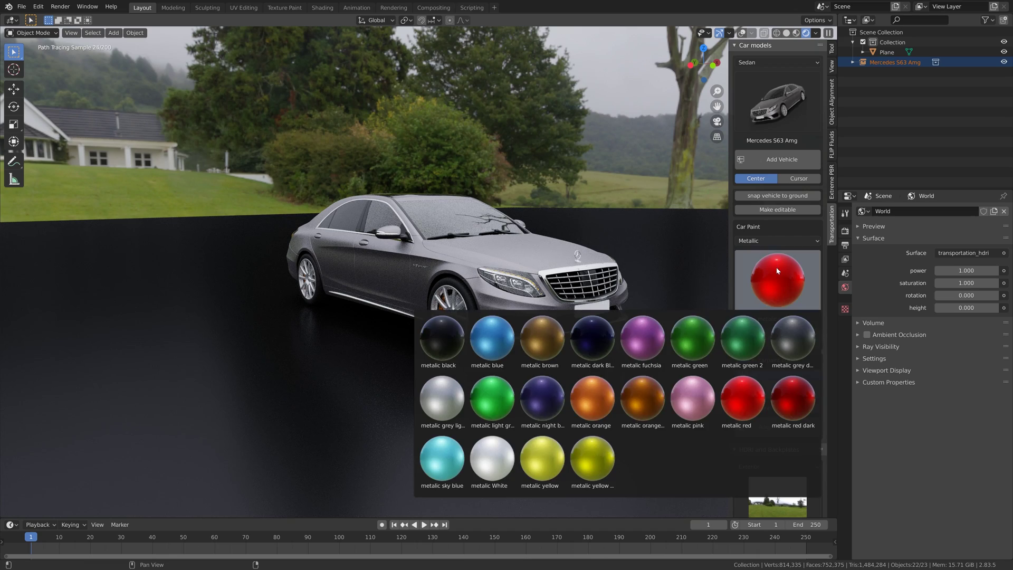
left_click(491, 460)
left_click(787, 342)
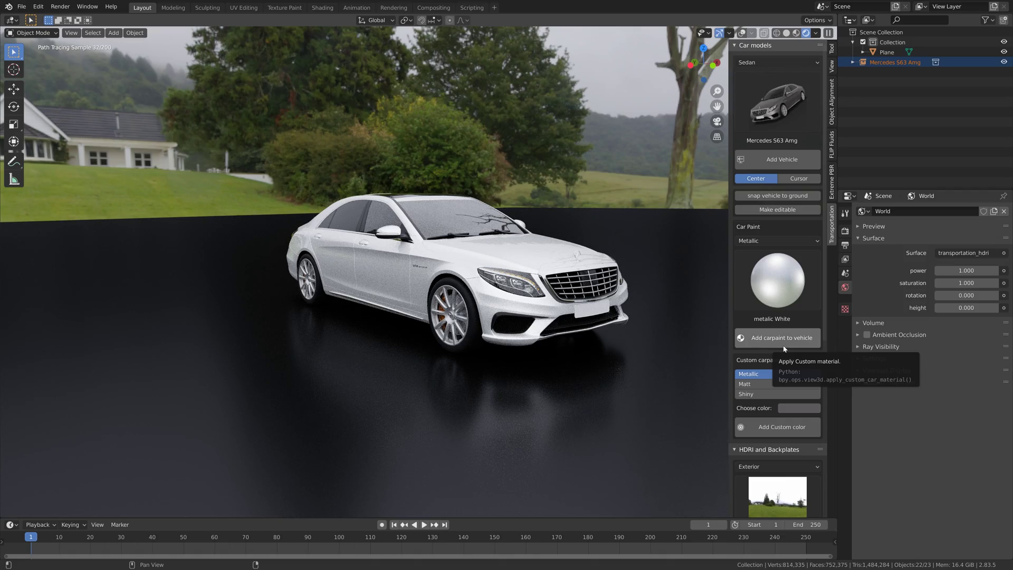
middle_click_drag(707, 317, 589, 313)
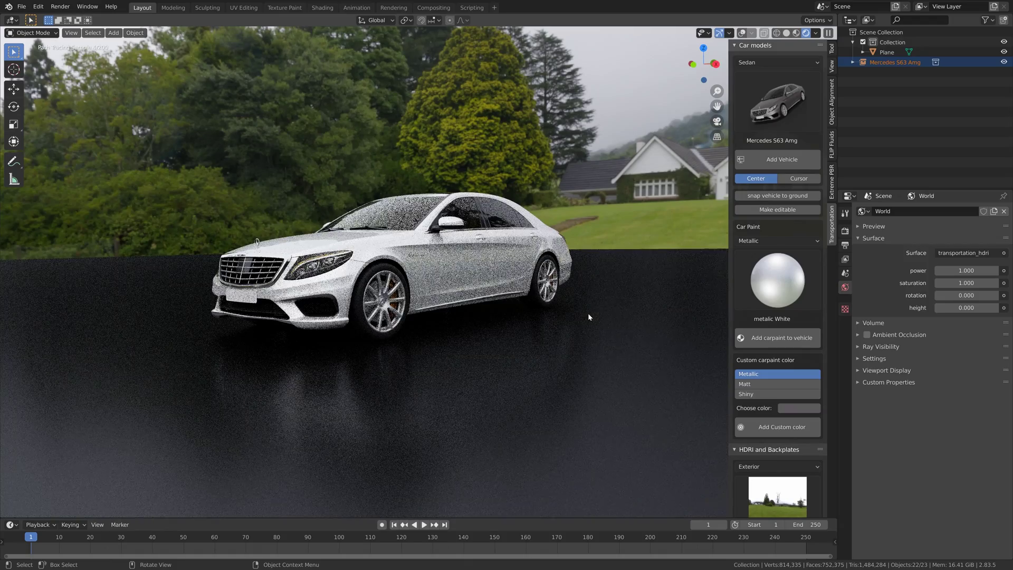
Switch the paint type to Matt and apply matt black to the Mercedes.
left_click(780, 242)
left_click(778, 252)
left_click(777, 279)
left_click(442, 340)
left_click(794, 340)
middle_click_drag(676, 351, 527, 315)
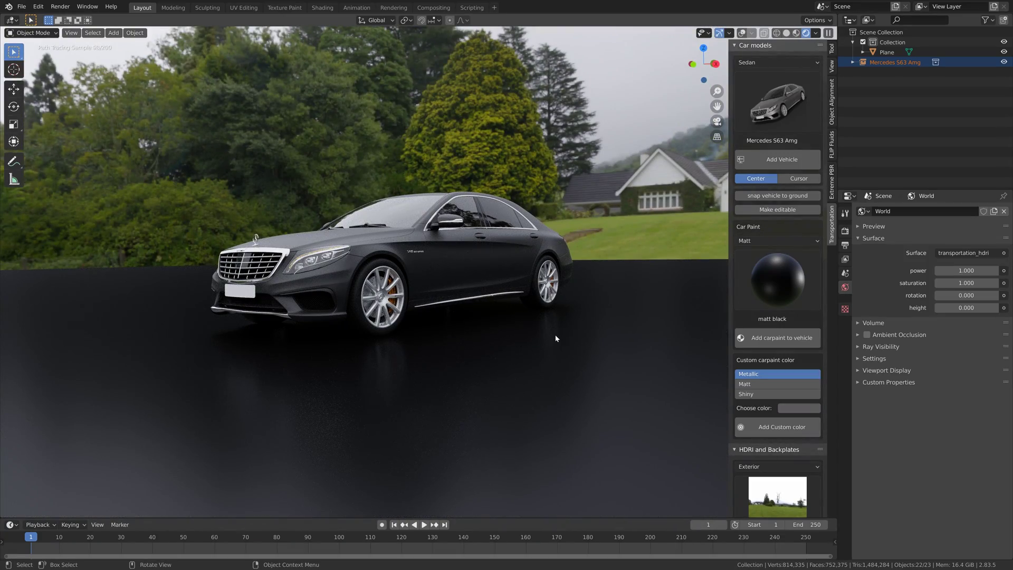
Replace the Mercedes with the Sport category's Aston Martin DB11, painted matt black.
key("z")
key("x")
left_click(400, 264)
left_click(776, 63)
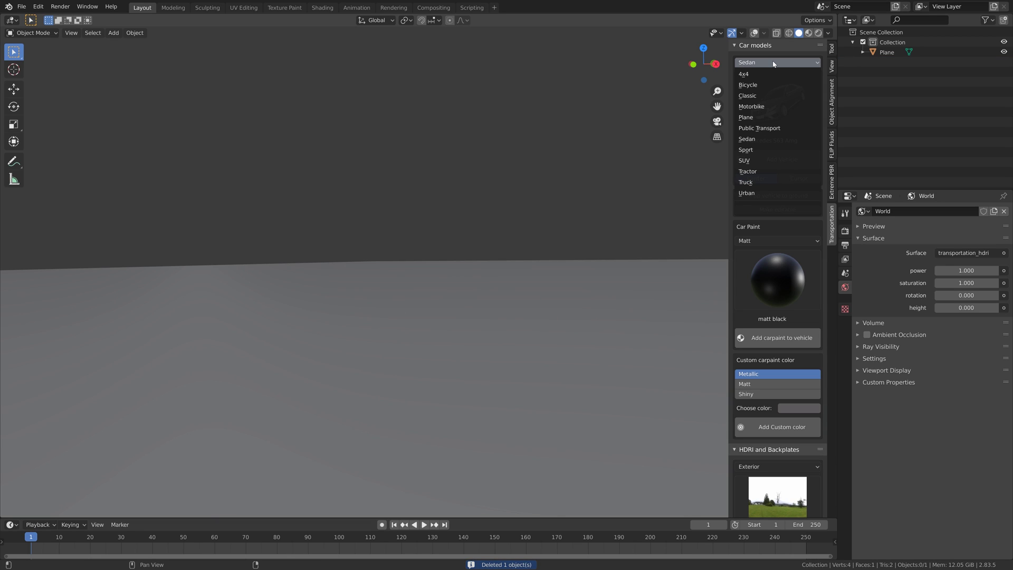
left_click(770, 151)
left_click(773, 109)
left_click(448, 166)
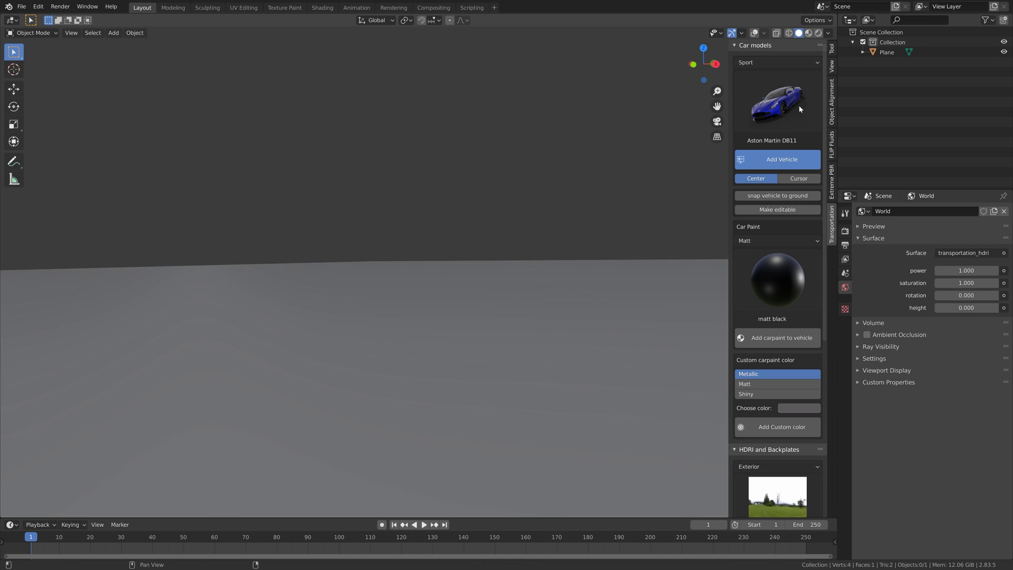
left_click(782, 160)
left_click(819, 34)
middle_click_drag(454, 248, 633, 261)
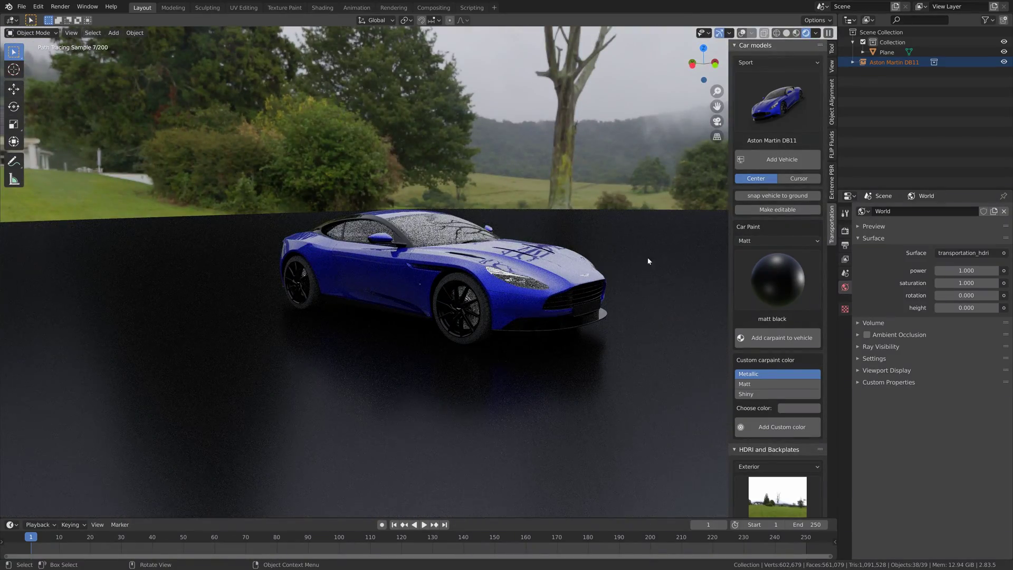
left_click(769, 339)
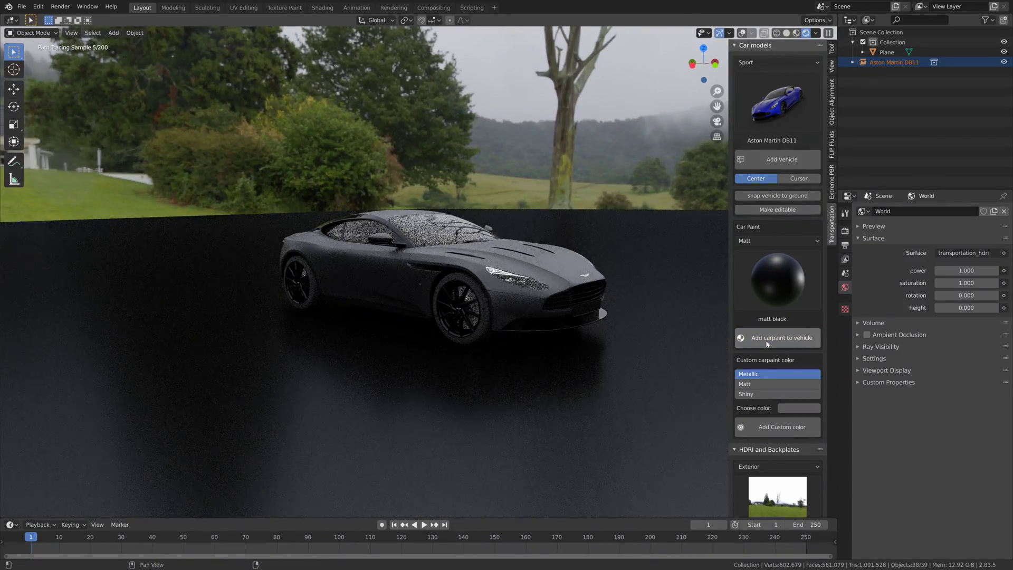
middle_click_drag(624, 335, 566, 334)
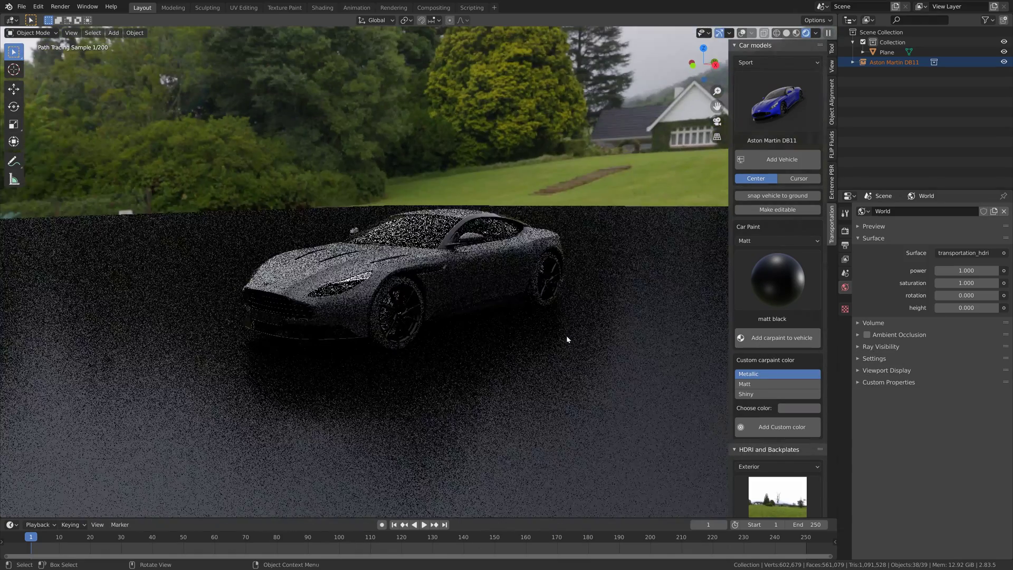
Switch the paint type to Shiny and apply shiny red to the Aston Martin.
left_click(776, 241)
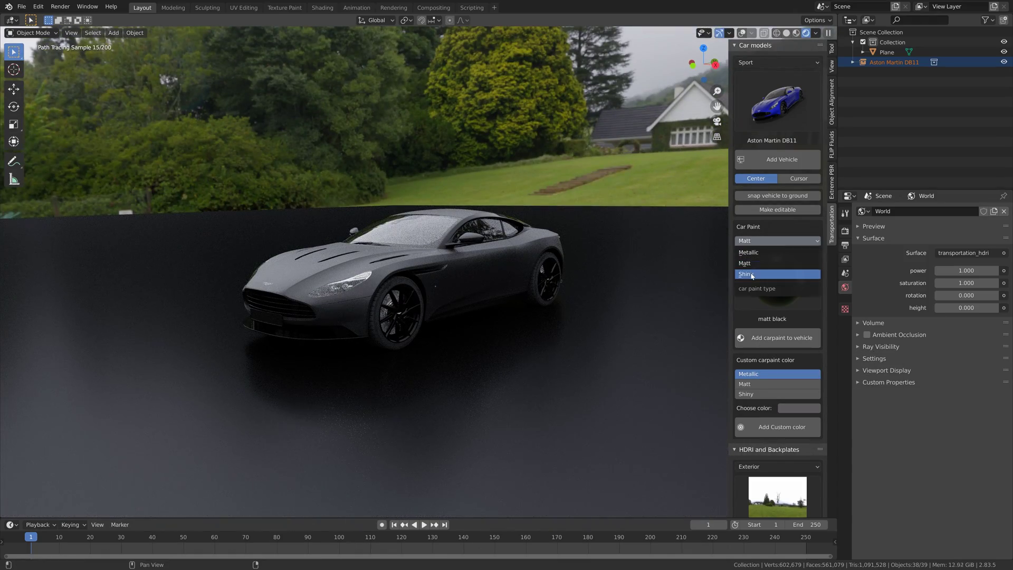
left_click(754, 277)
left_click(772, 304)
left_click(592, 341)
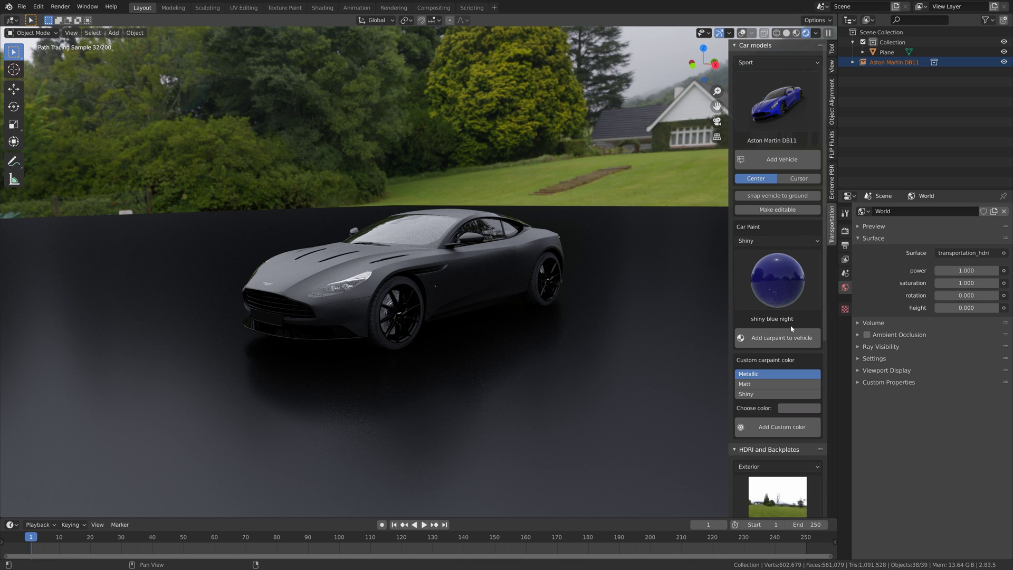
left_click(780, 298)
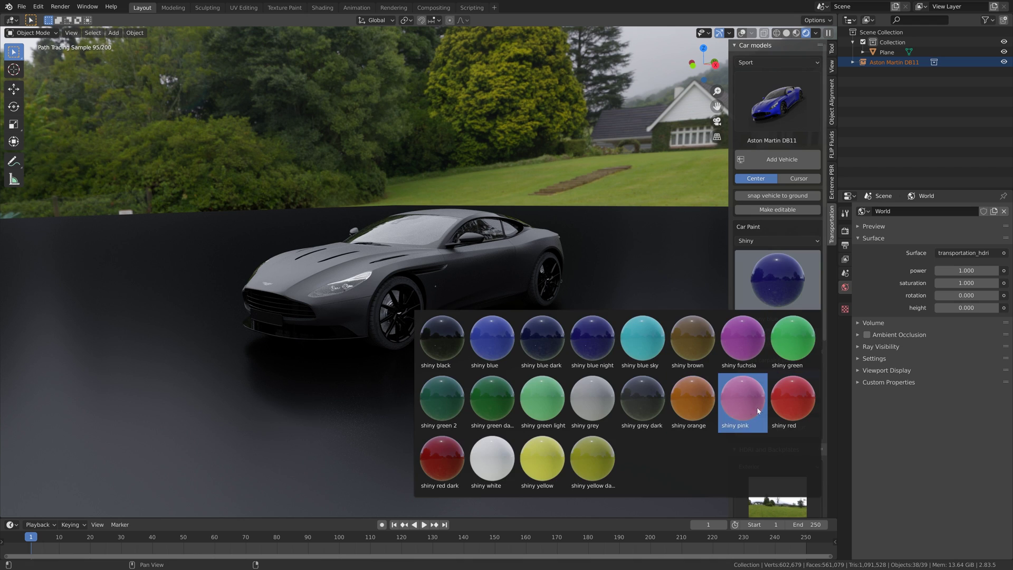
left_click(790, 401)
left_click(771, 342)
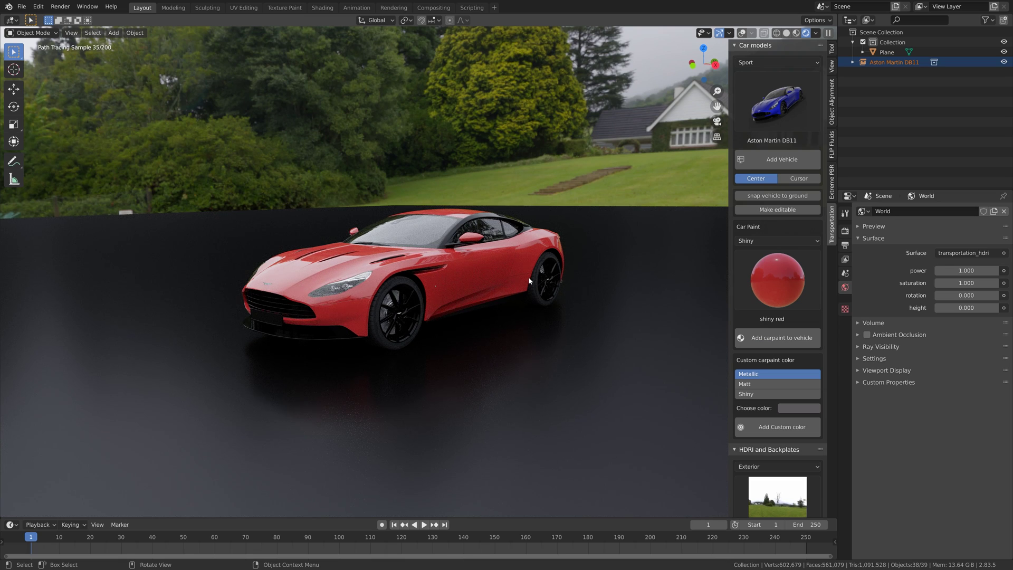
mouse_move(527, 277)
middle_mouse_down()
mouse_move(588, 303)
mouse_move(572, 304)
middle_mouse_up()
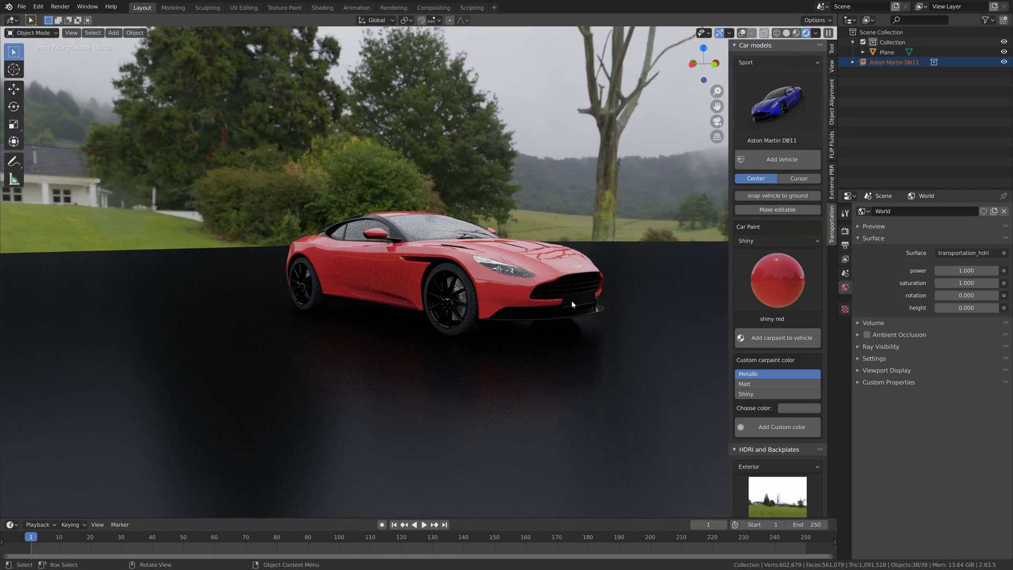
Replace the Aston Martin with the Audi RS4 Avant.
key("x")
left_click(562, 186)
left_click(747, 106)
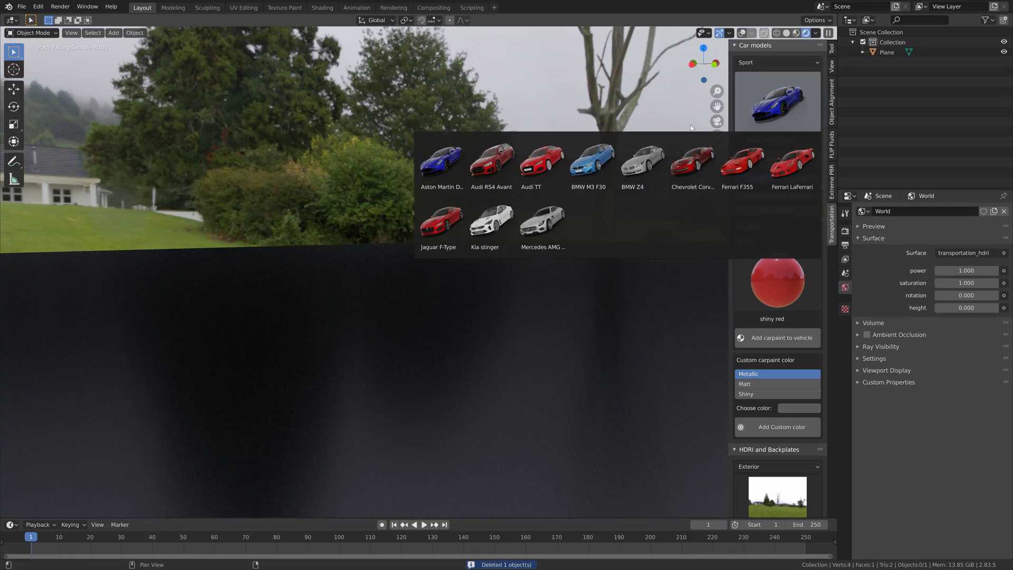
left_click(491, 164)
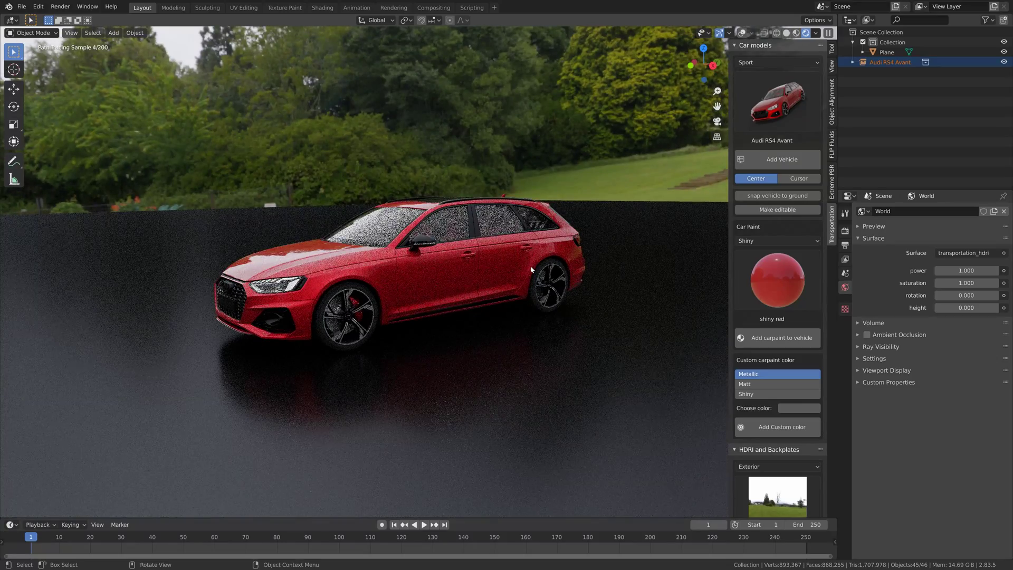
middle_click_drag(532, 269, 541, 264)
Paint the Audi RS4 Avant shiny white.
left_click(777, 279)
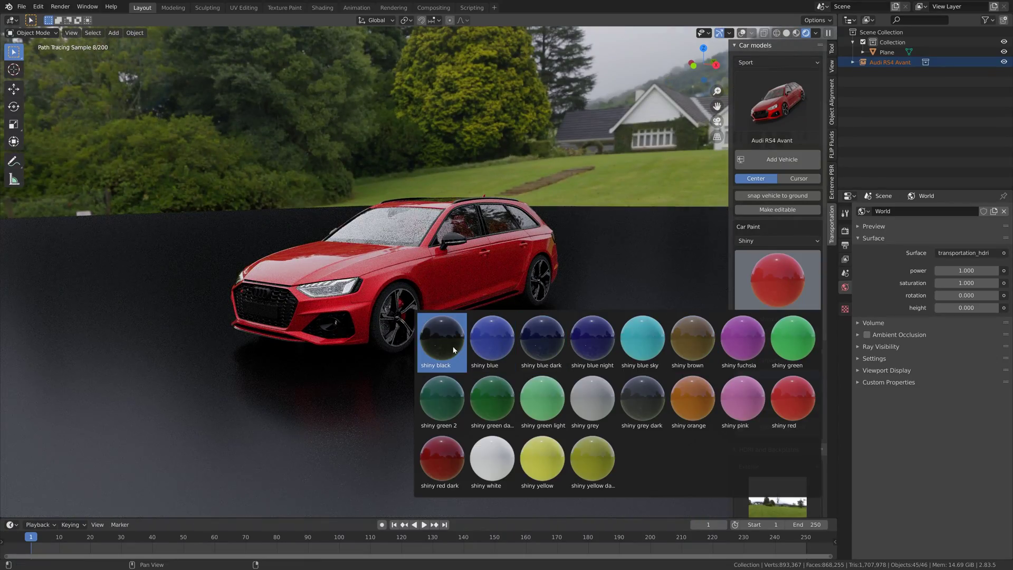
left_click(482, 455)
left_click(762, 342)
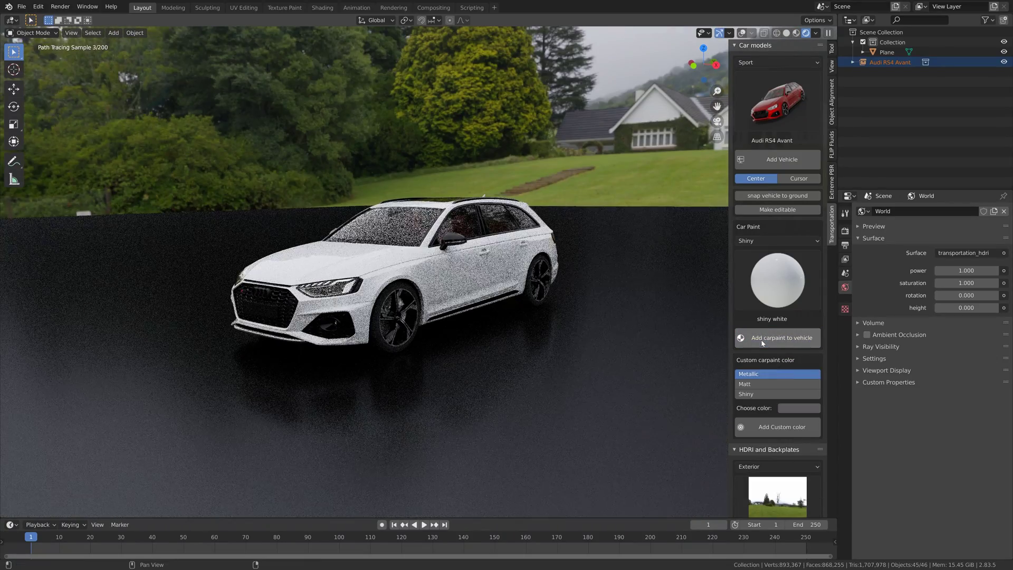
middle_click_drag(475, 369, 528, 370)
Set the Venice Sunrise HDRI as the scene environment.
scroll(777, 343, "down", 8)
left_click(777, 338)
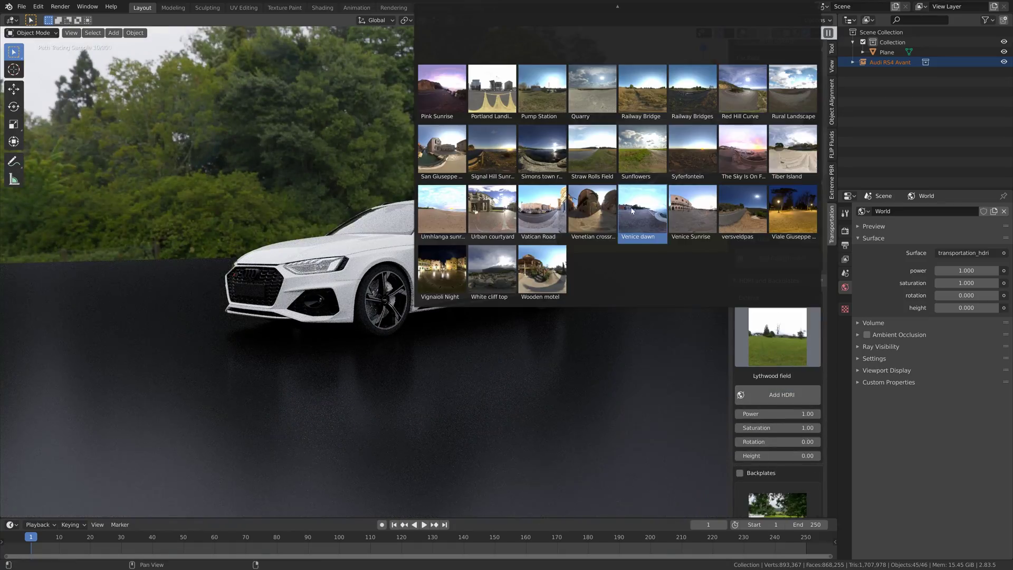
left_click(689, 208)
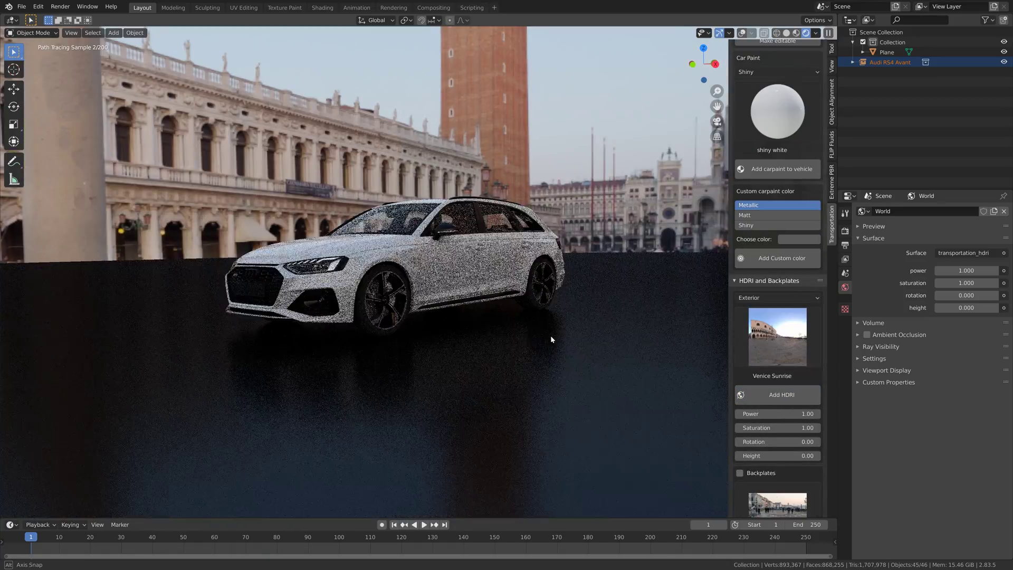
middle_click_drag(550, 335, 516, 337)
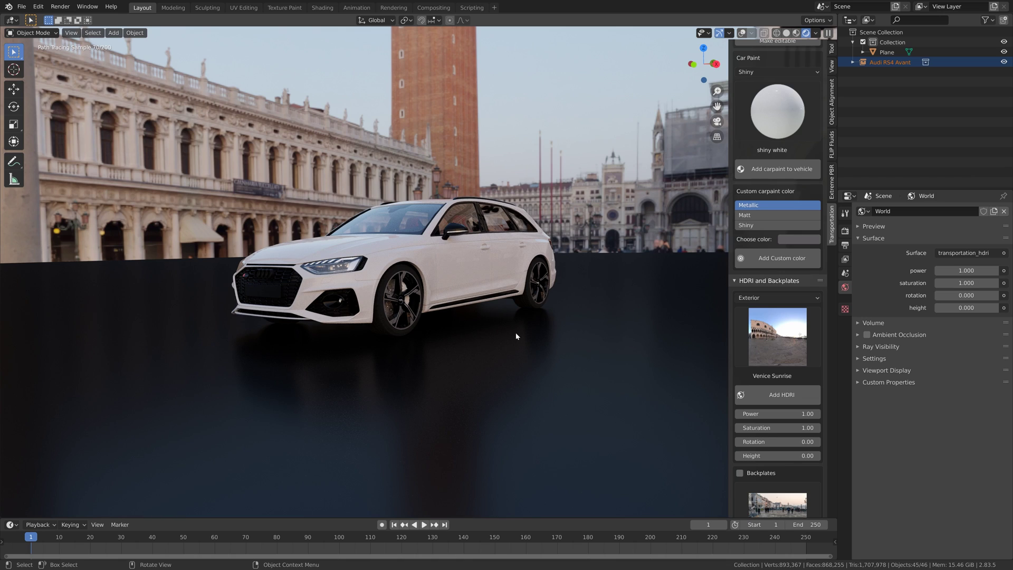
scroll(776, 158, "up", 8)
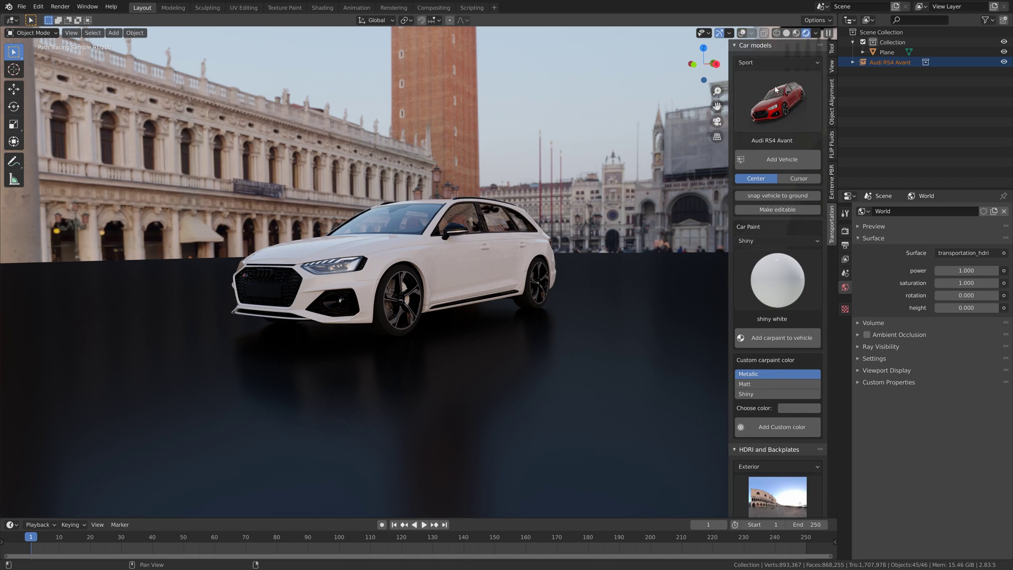
left_click(776, 89)
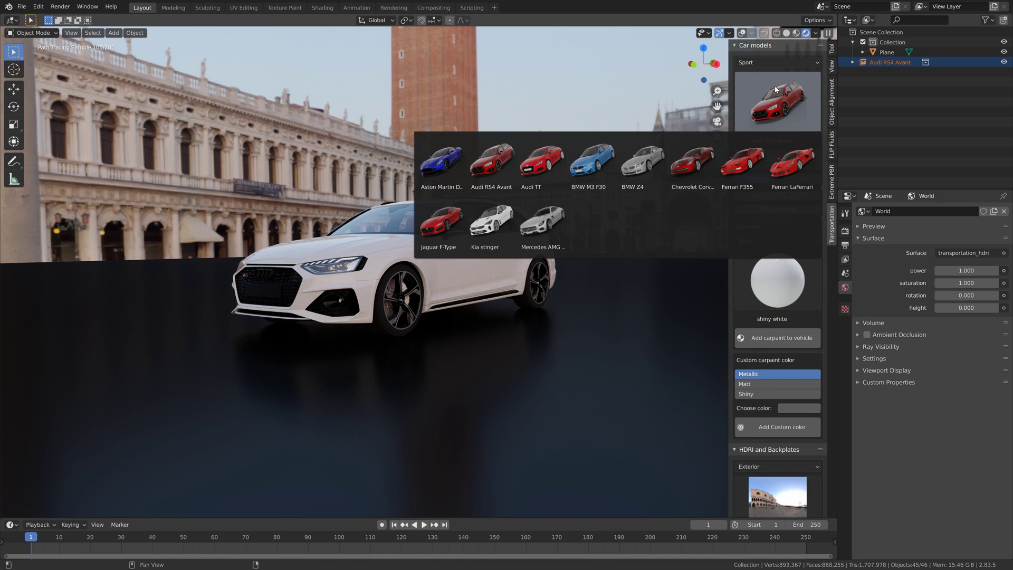
Delete the Audi RS4 Avant and add a Ferrari LaFerrari from the sport cars gallery.
key("x")
left_click(465, 217)
left_click(766, 96)
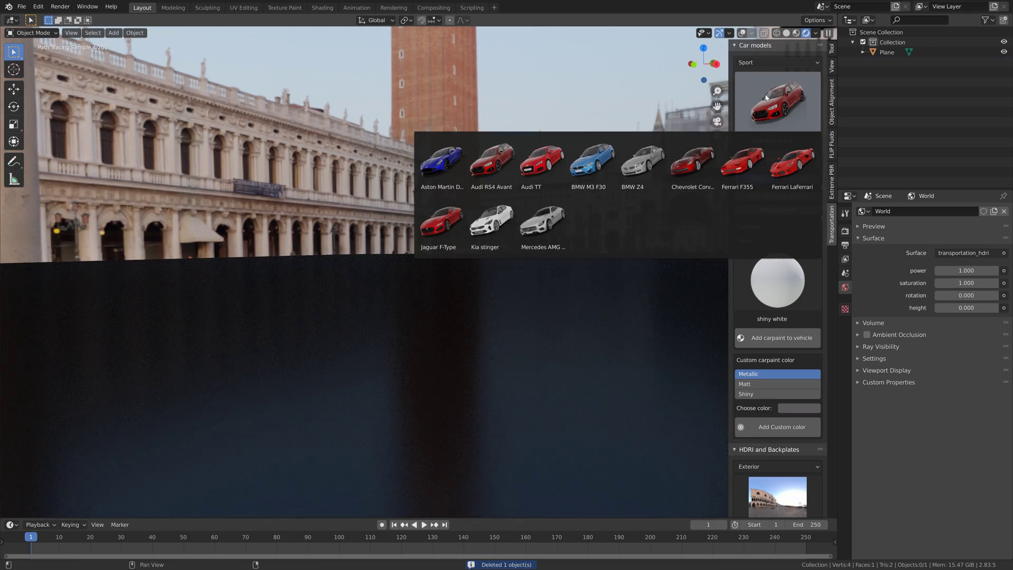
left_click(793, 170)
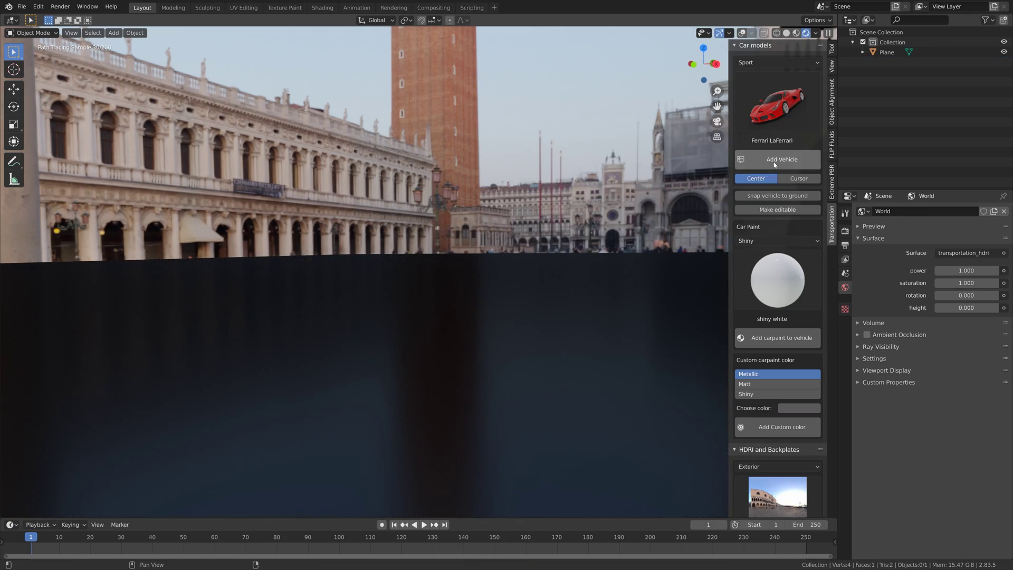
left_click(775, 165)
Delete the red Ferrari and add a Mercedes AMG GT in its place.
scroll(480, 345, "up", 2)
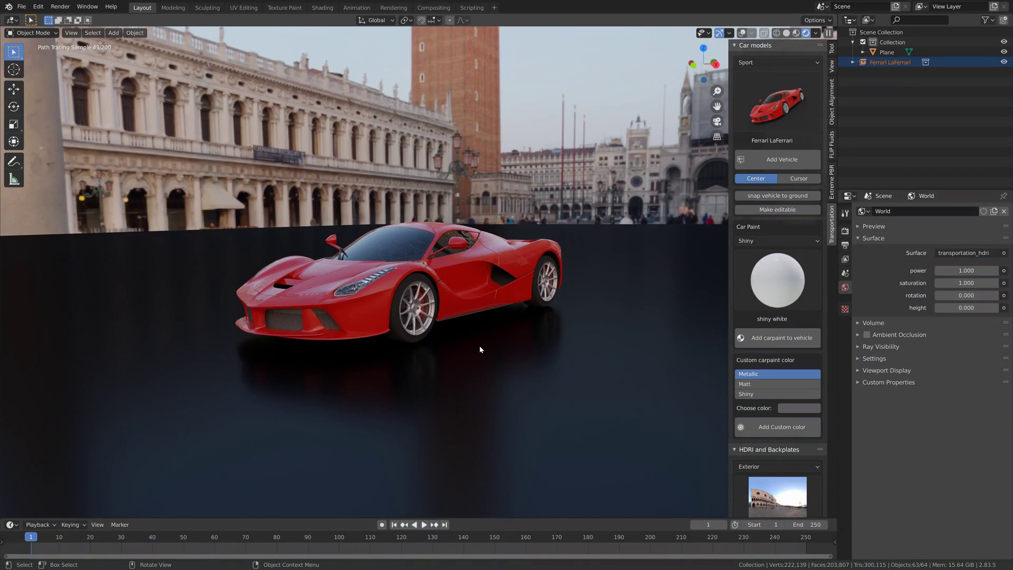
middle_click_drag(479, 347, 515, 366)
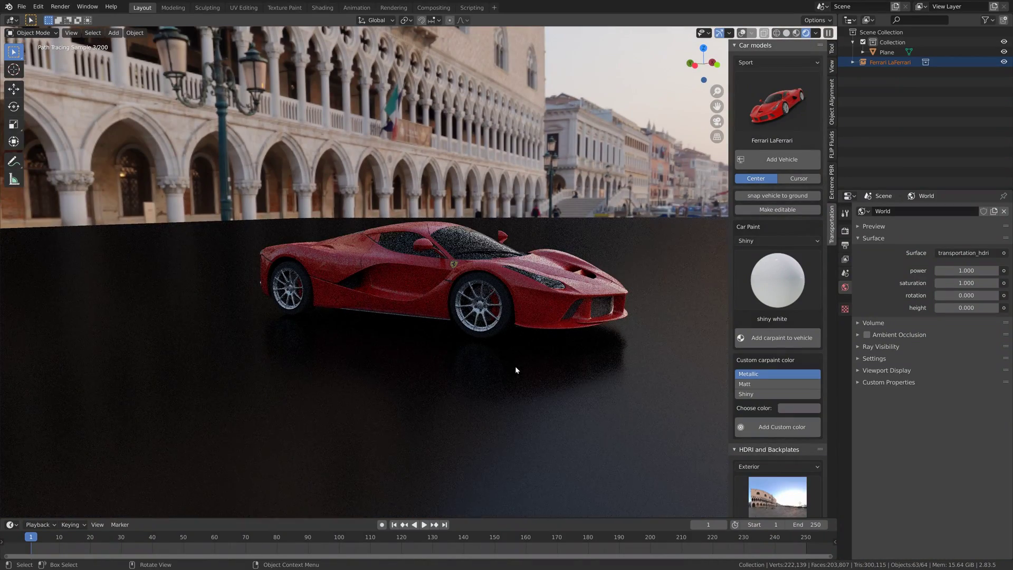
key("Delete")
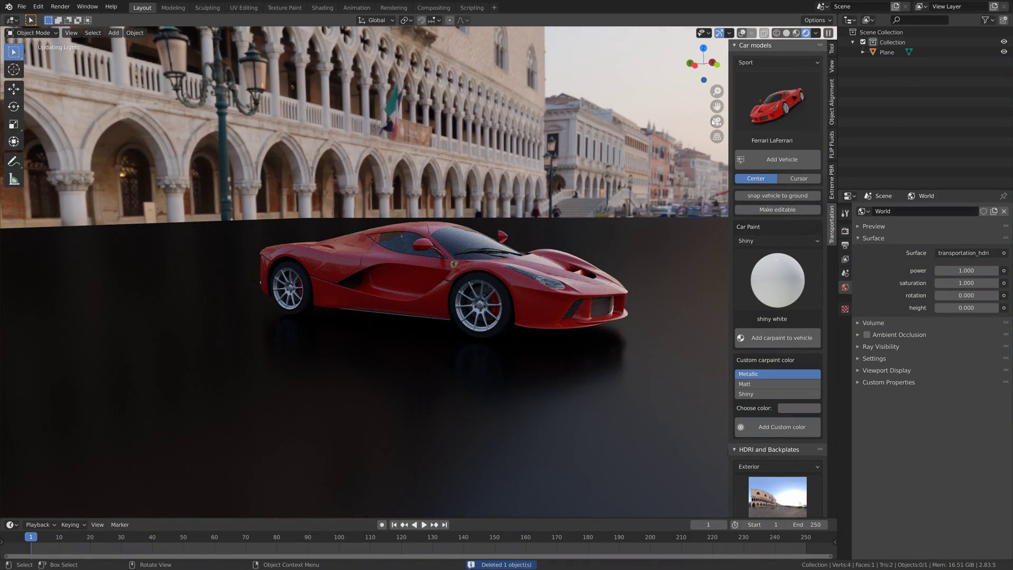
left_click(777, 106)
left_click(543, 217)
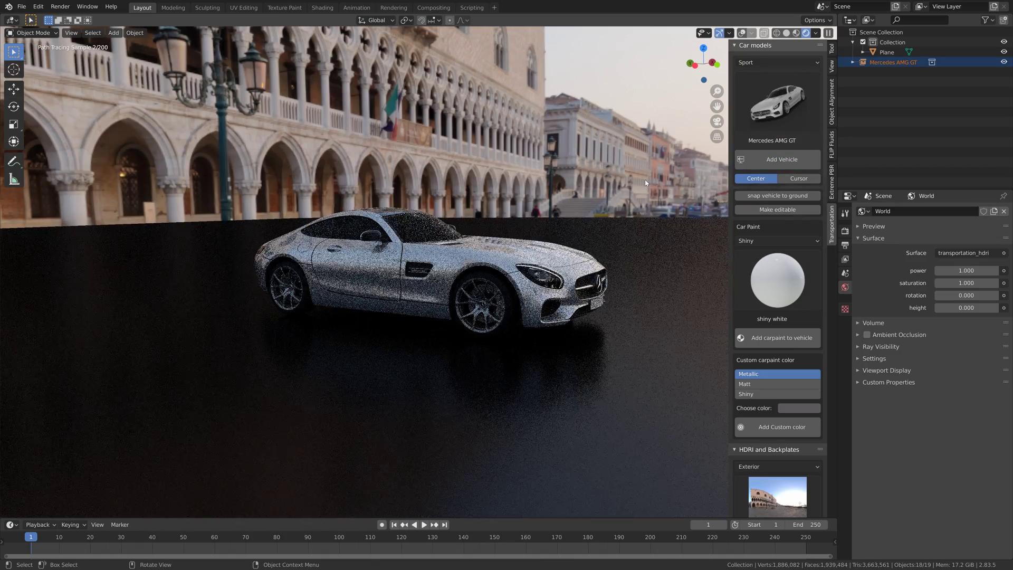
Paint the Mercedes AMG GT with the shiny blue dark carpaint.
mouse_move(646, 183)
middle_mouse_down()
mouse_move(569, 194)
mouse_move(622, 199)
middle_mouse_up()
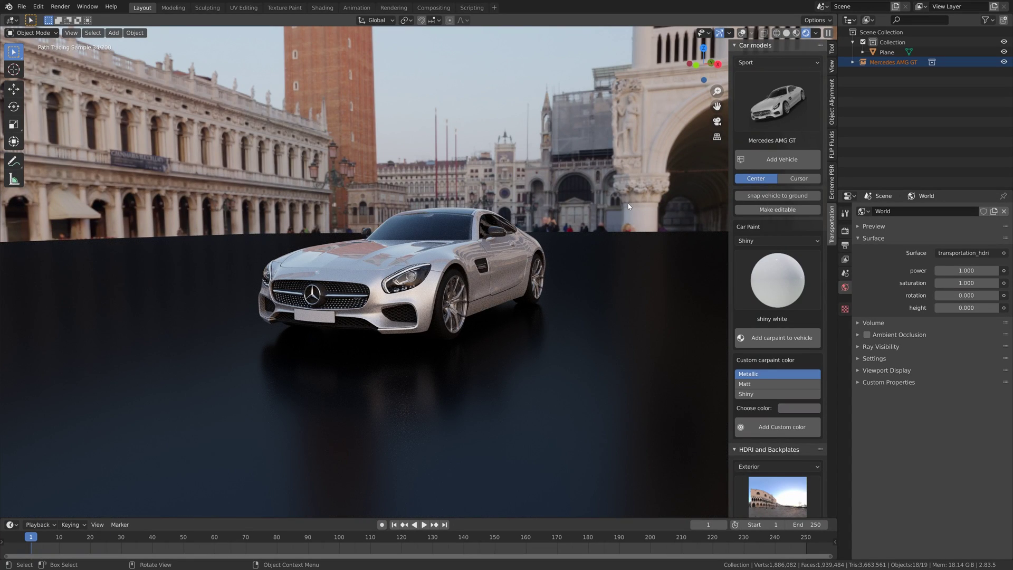
left_click(798, 272)
left_click(543, 341)
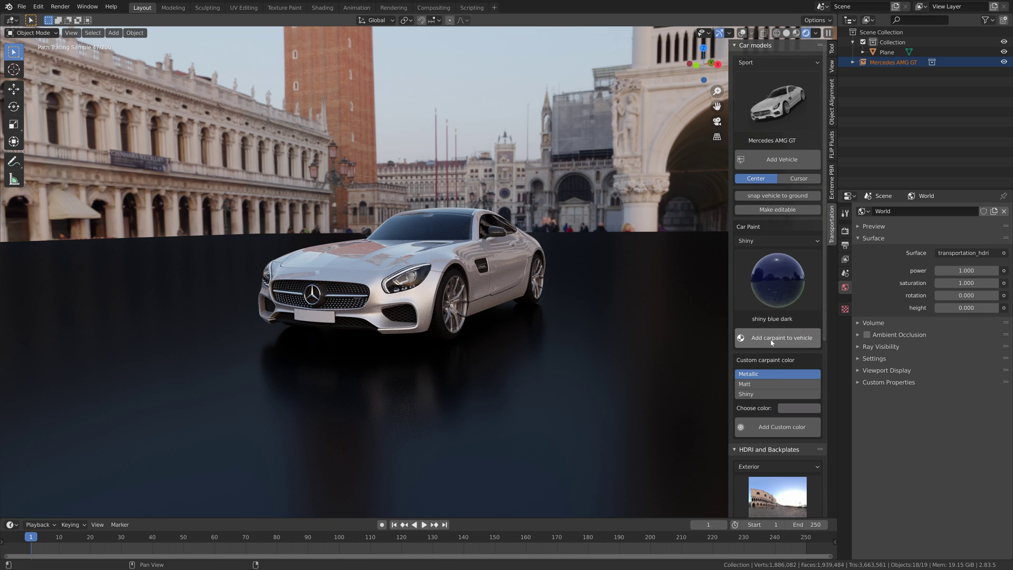
left_click(759, 340)
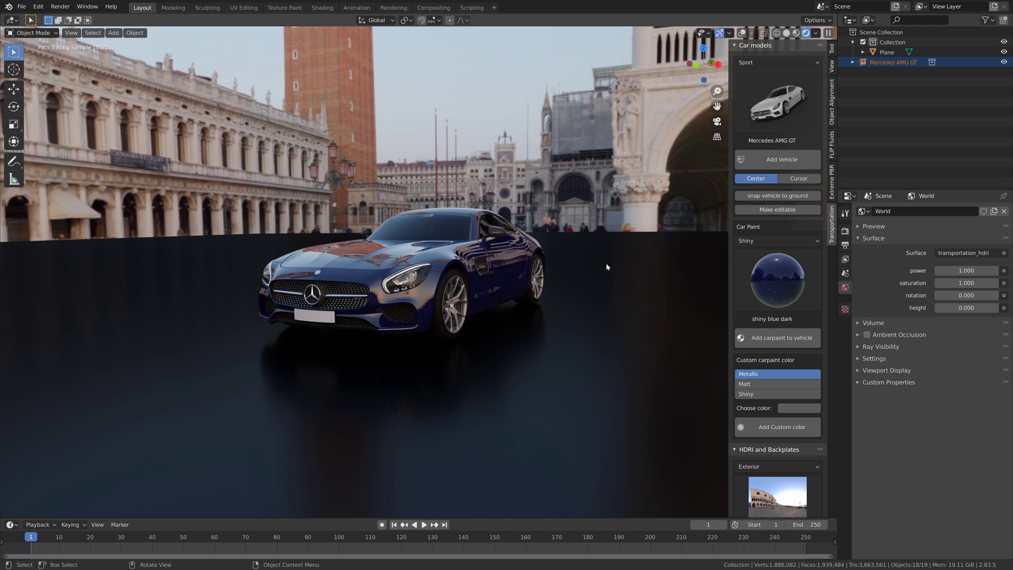
Delete the Mercedes and add a Jeep Compass from the SUV category.
key("x")
left_click(549, 238)
left_click(763, 62)
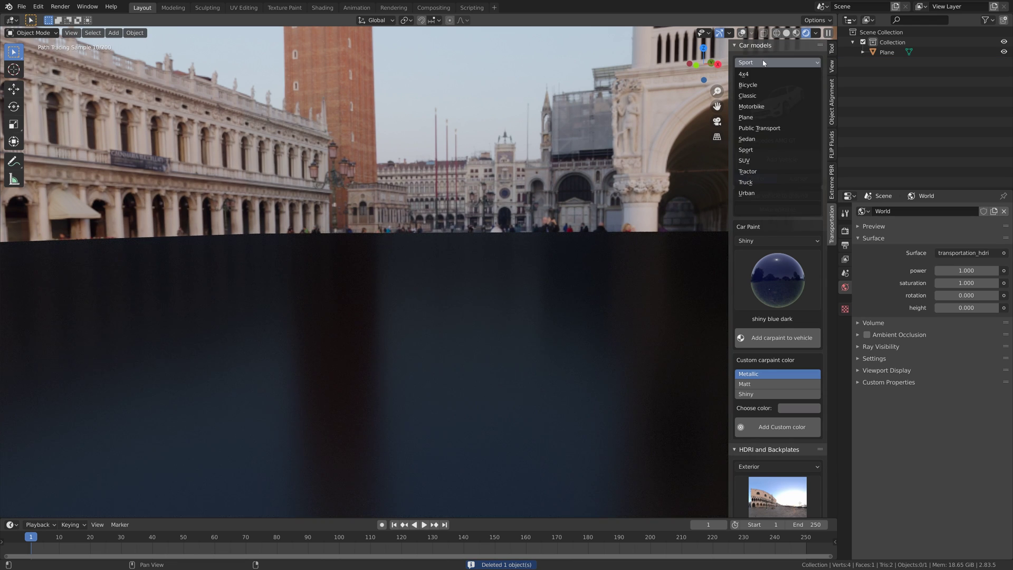
left_click(759, 160)
left_click(760, 117)
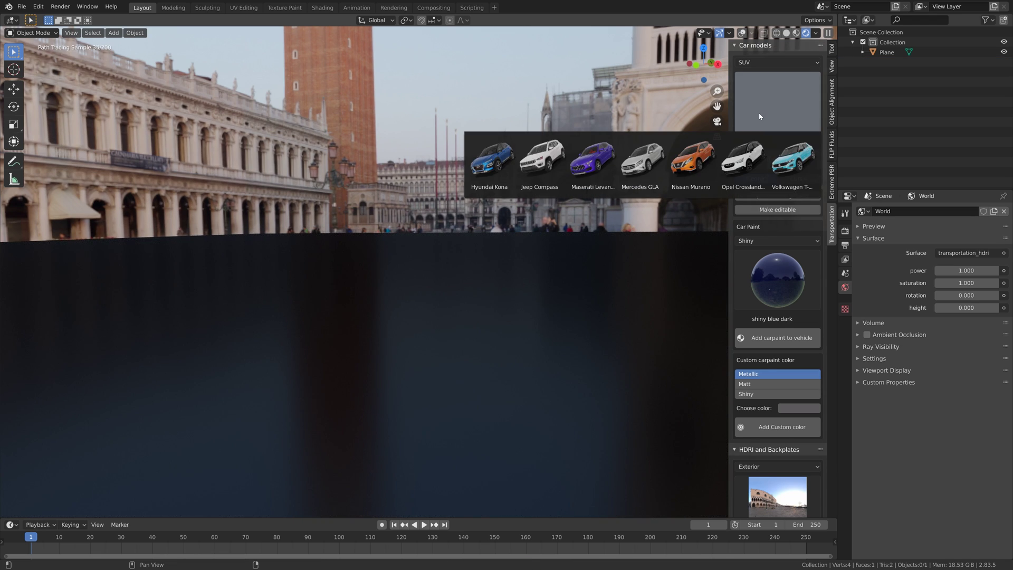
left_click(540, 160)
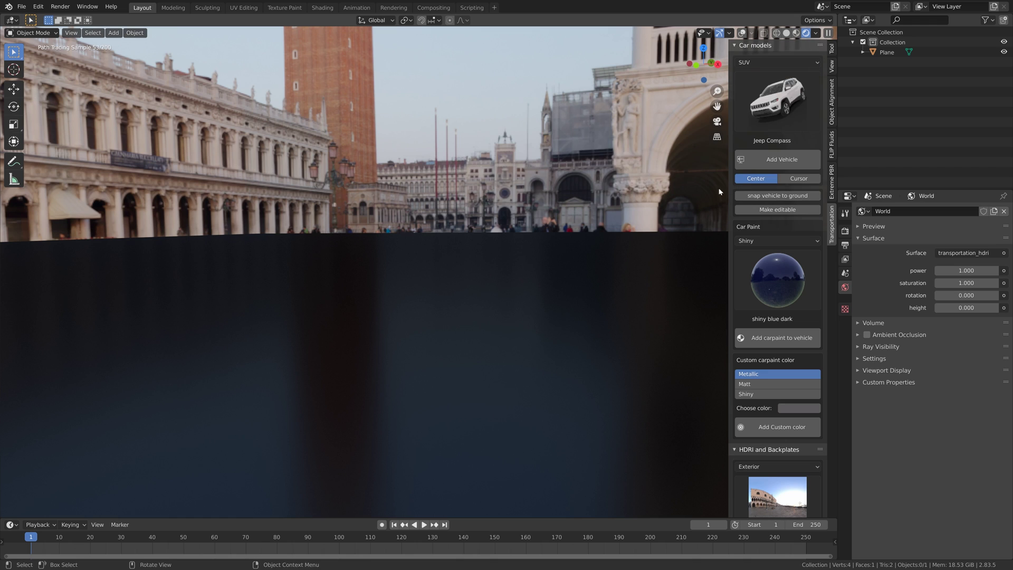
left_click(780, 168)
mouse_move(515, 249)
middle_mouse_down()
mouse_move(475, 248)
mouse_move(596, 243)
middle_mouse_up()
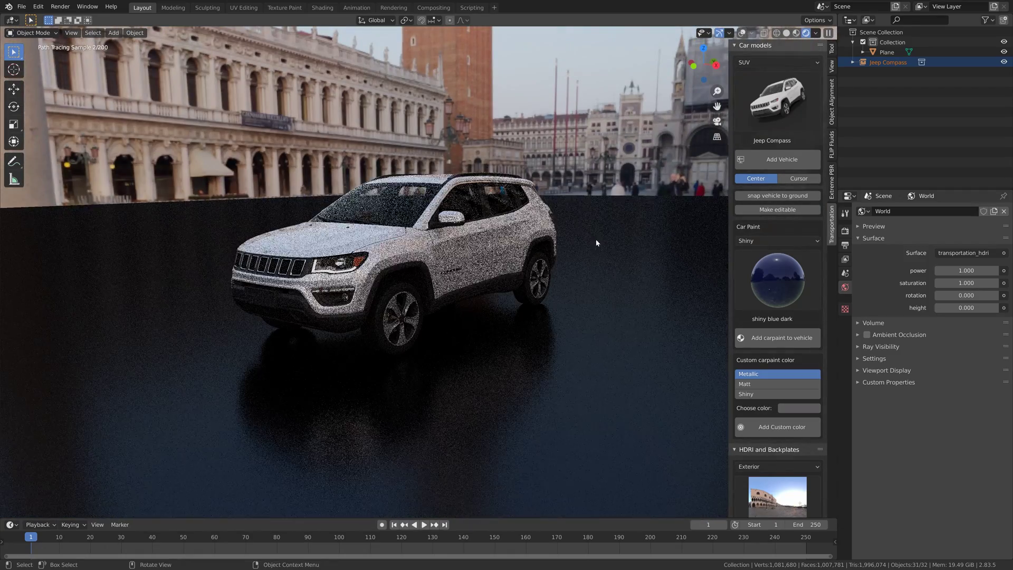
Paint the Jeep Compass matt orange.
left_click(777, 240)
left_click(776, 261)
left_click(780, 289)
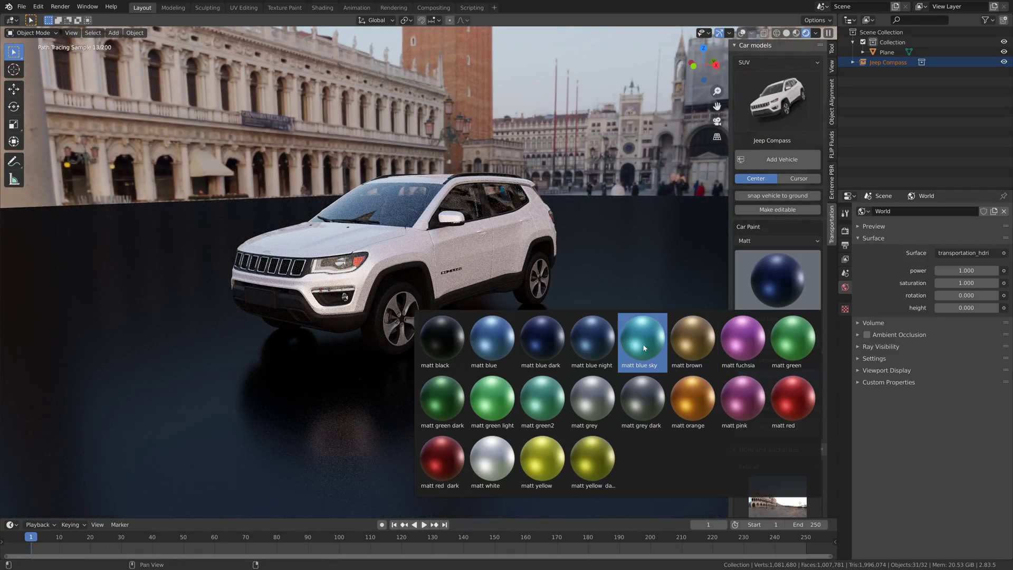
left_click(693, 399)
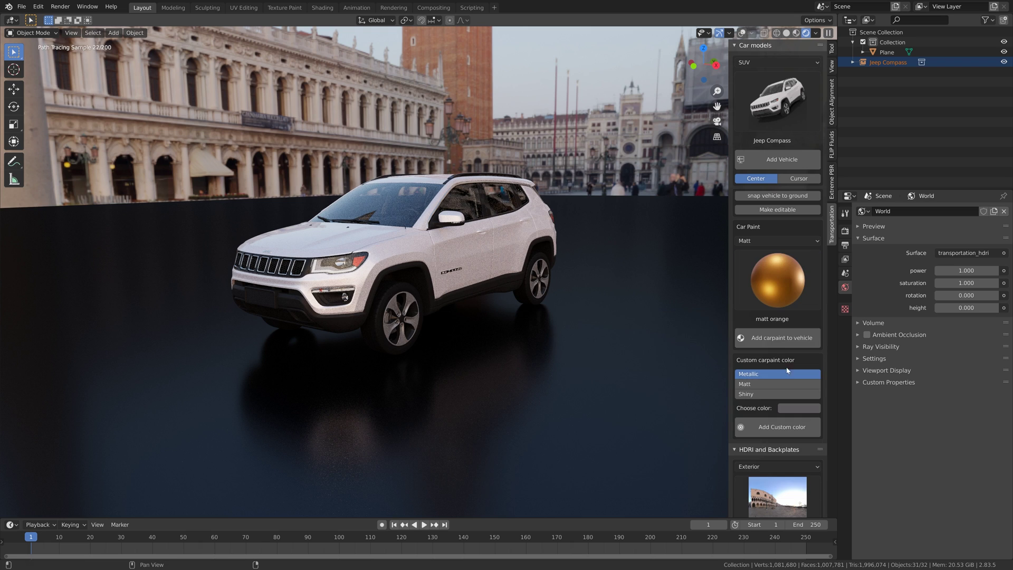
left_click(781, 339)
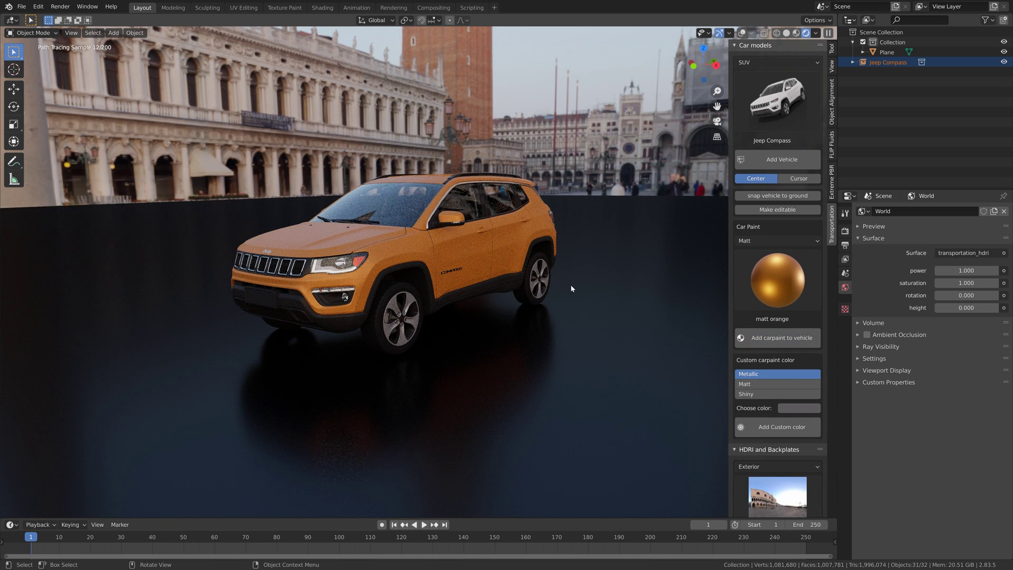
Repaint the Jeep with shiny orange carpaint.
left_click(777, 241)
left_click(790, 232)
left_click(767, 277)
left_click(692, 398)
left_click(793, 338)
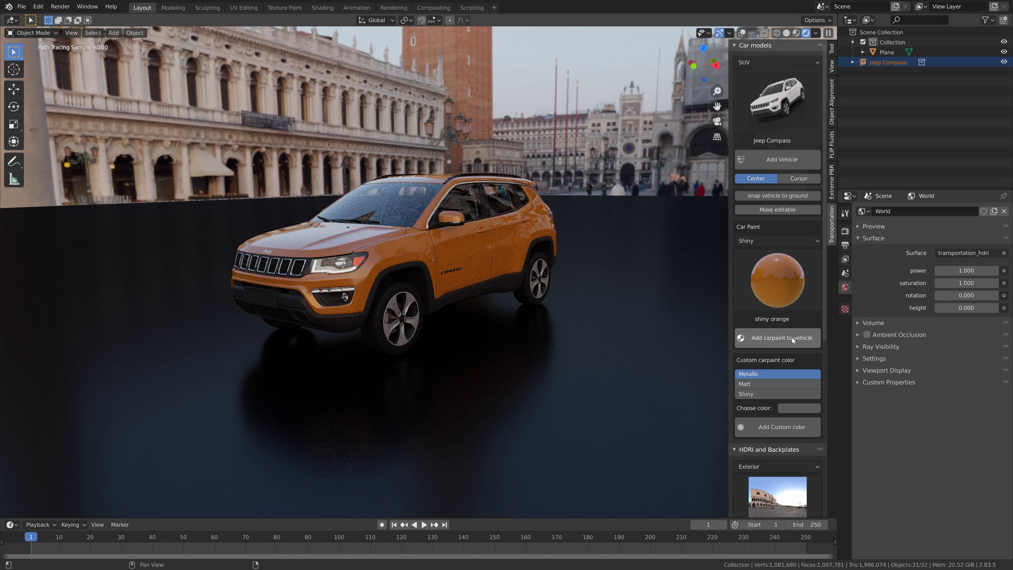
Repaint the Jeep with metallic orange carpaint.
left_click(777, 241)
left_click(771, 254)
left_click(777, 280)
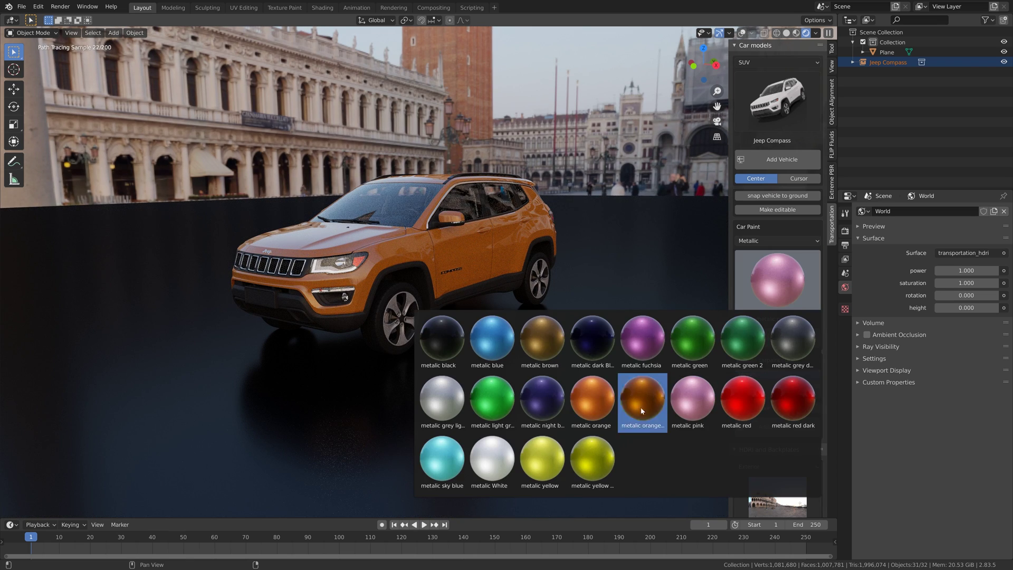
left_click(592, 402)
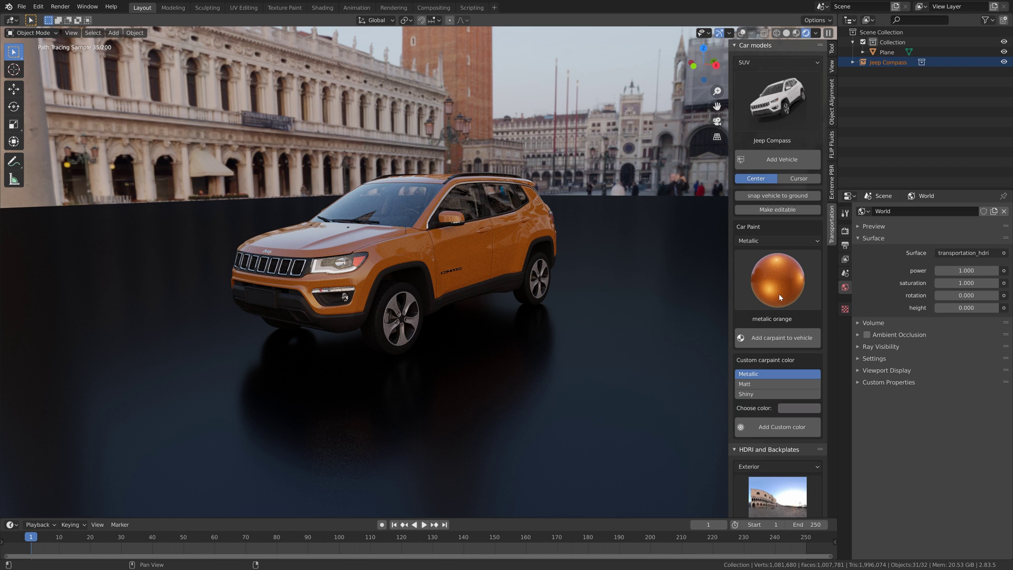
left_click(776, 338)
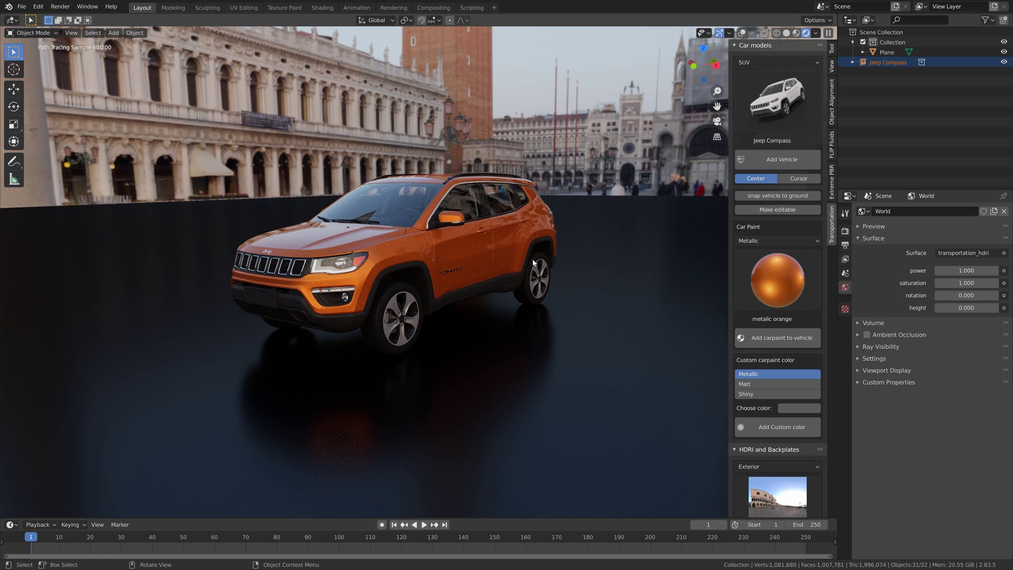
Swap the Jeep for a Cat 345 excavator from the Tractor category and show the HDRI environments.
key("x")
left_click(480, 263)
left_click(774, 62)
left_click(748, 171)
left_click(771, 112)
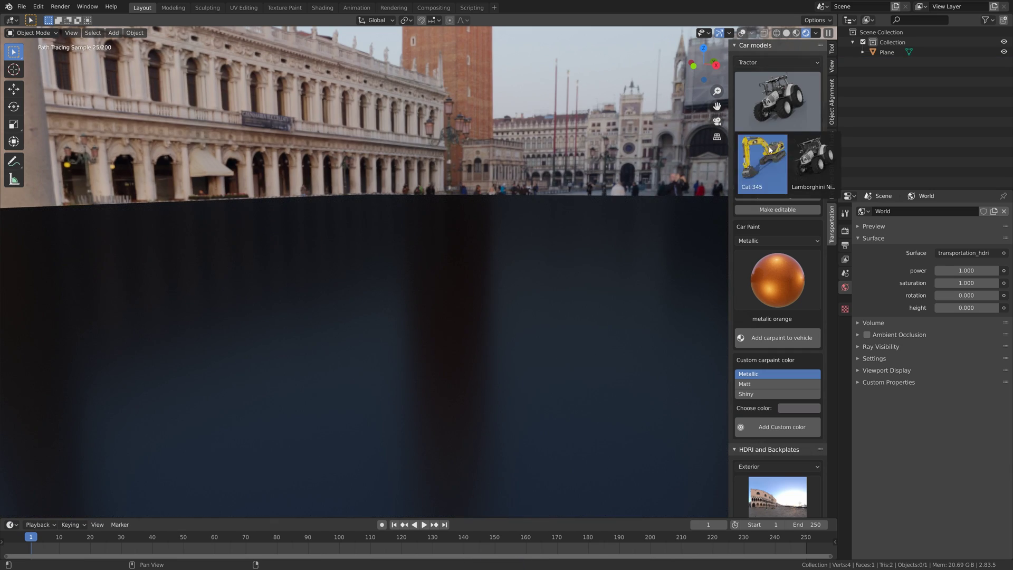
left_click(773, 169)
left_click(772, 170)
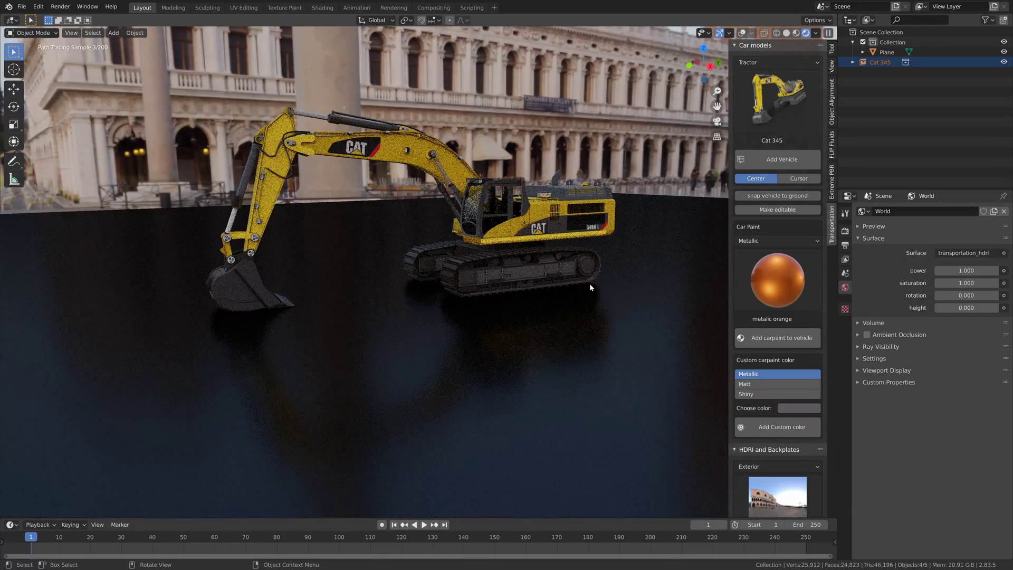
scroll(778, 401, "down", 5)
left_click(784, 386)
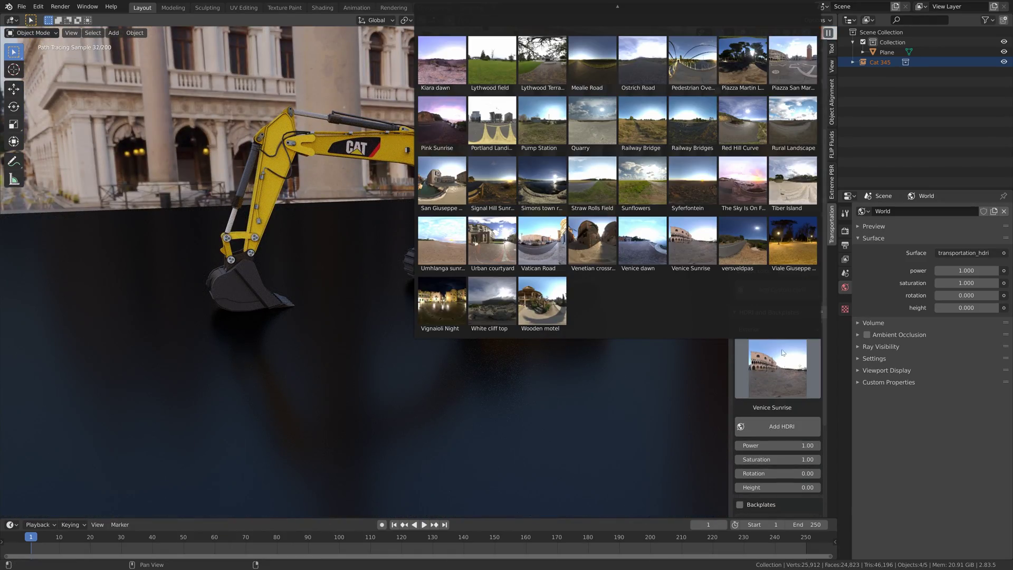
Light the scene with the Railway Bridge HDRI and view the excavator from higher up.
left_click(644, 135)
left_click(770, 432)
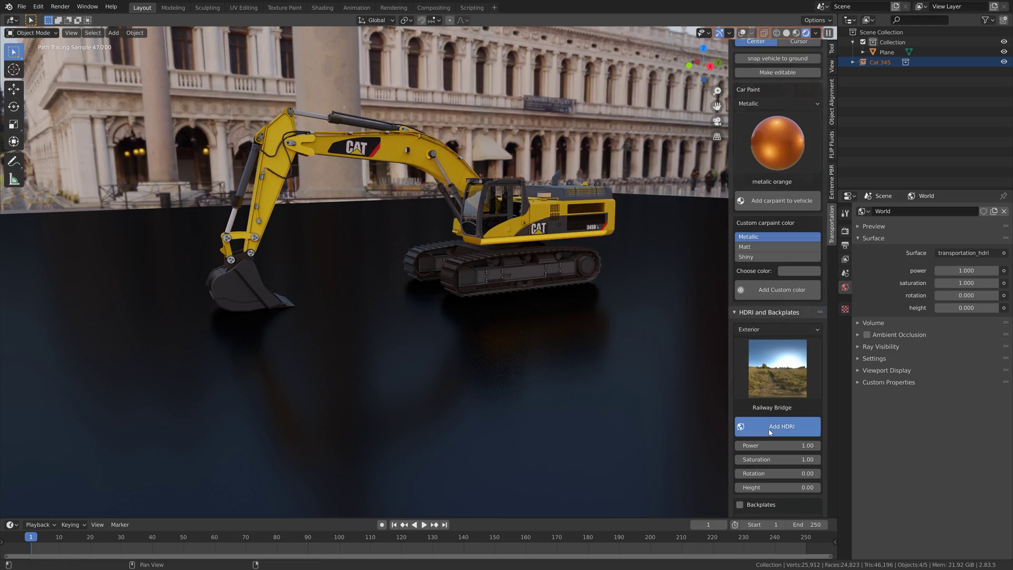
middle_click_drag(676, 302, 585, 266)
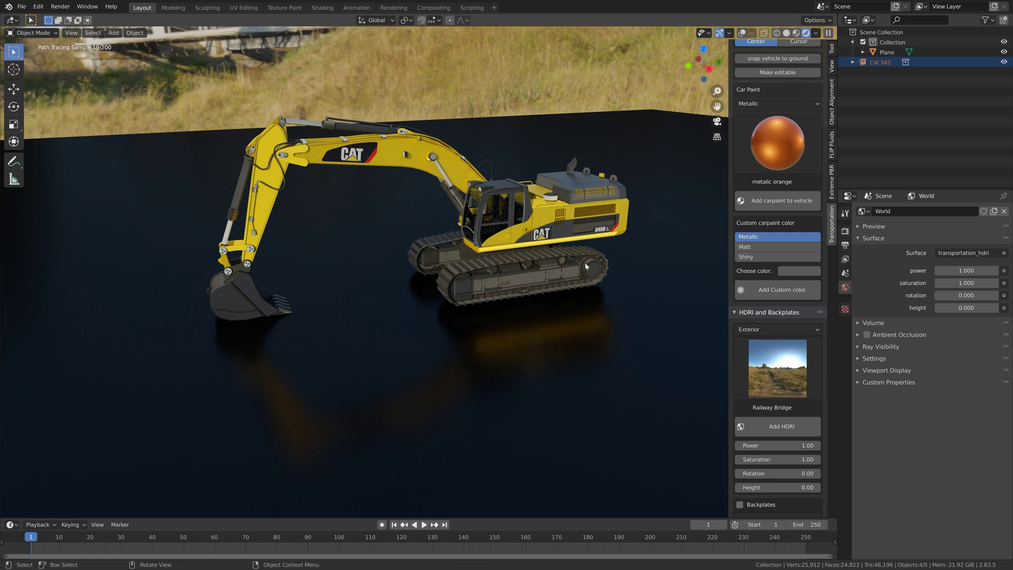
scroll(776, 211, "up", 2)
Paint the excavator metallic black, then metallic red dark.
left_click(778, 182)
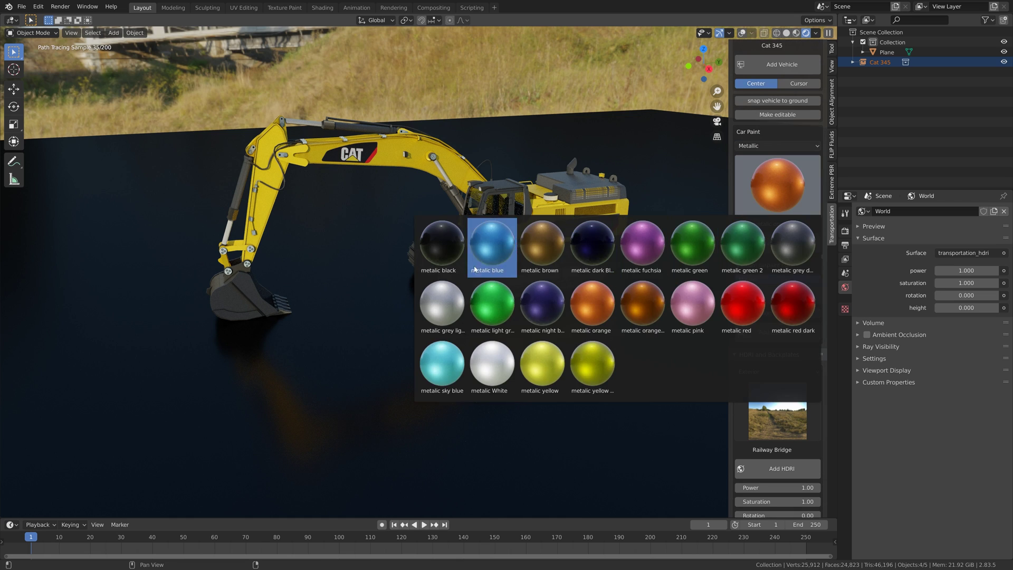
left_click(441, 246)
left_click(765, 244)
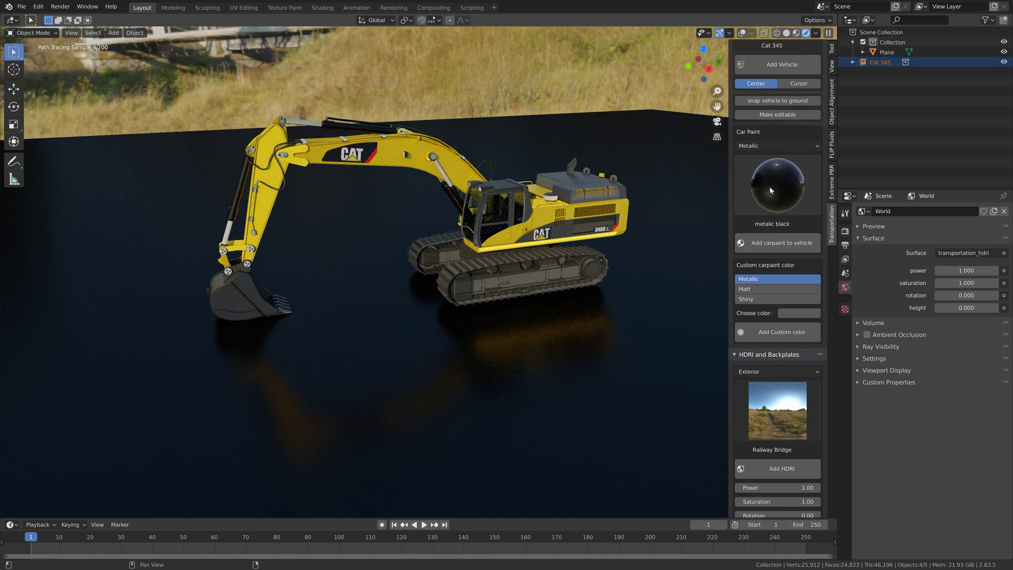
left_click(770, 185)
left_click(768, 235)
left_click(772, 247)
Repaint the excavator metallic yellow, then back to metallic black.
left_click(777, 185)
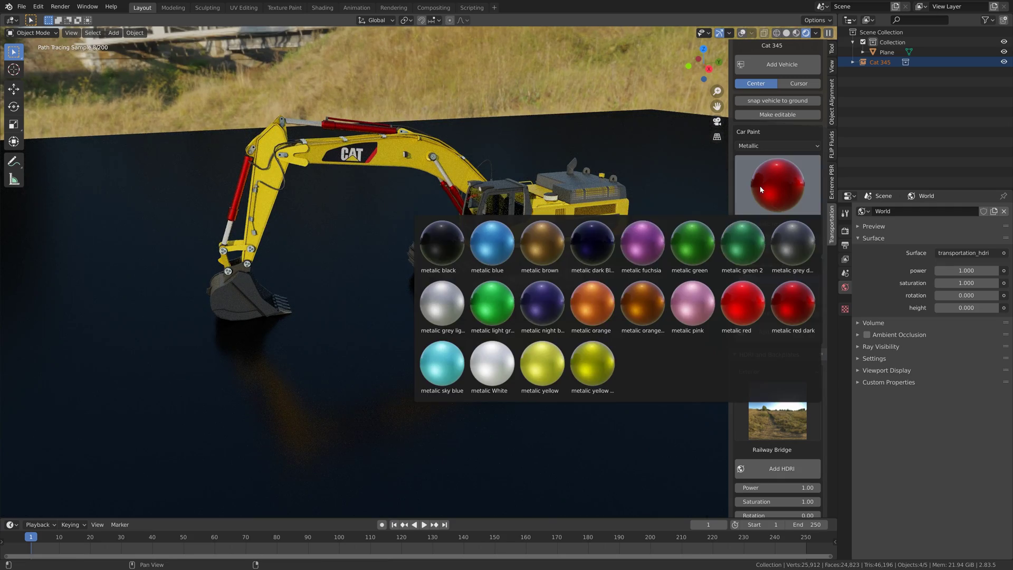
left_click(594, 362)
left_click(768, 243)
left_click(777, 184)
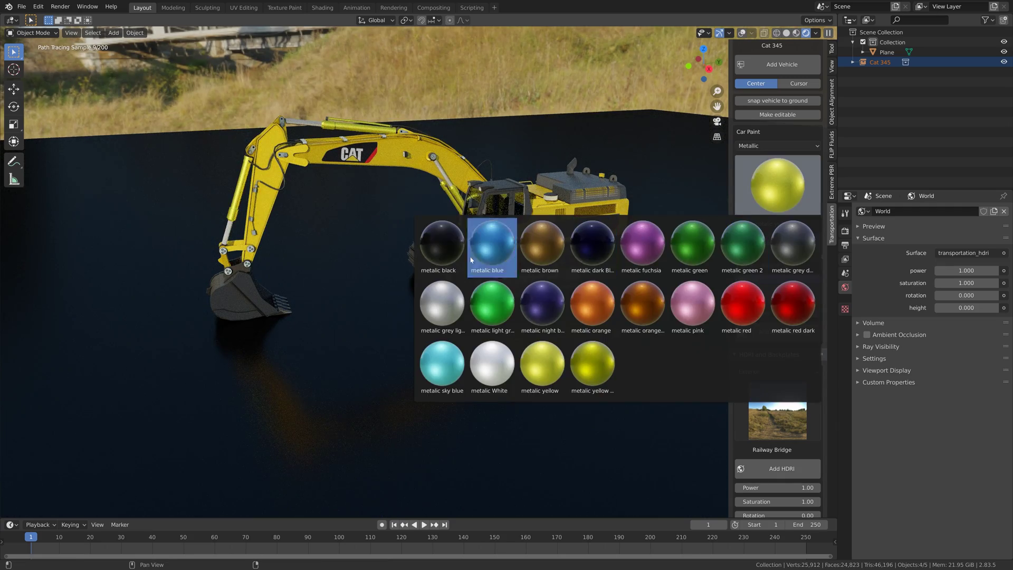
left_click(442, 244)
left_click(771, 242)
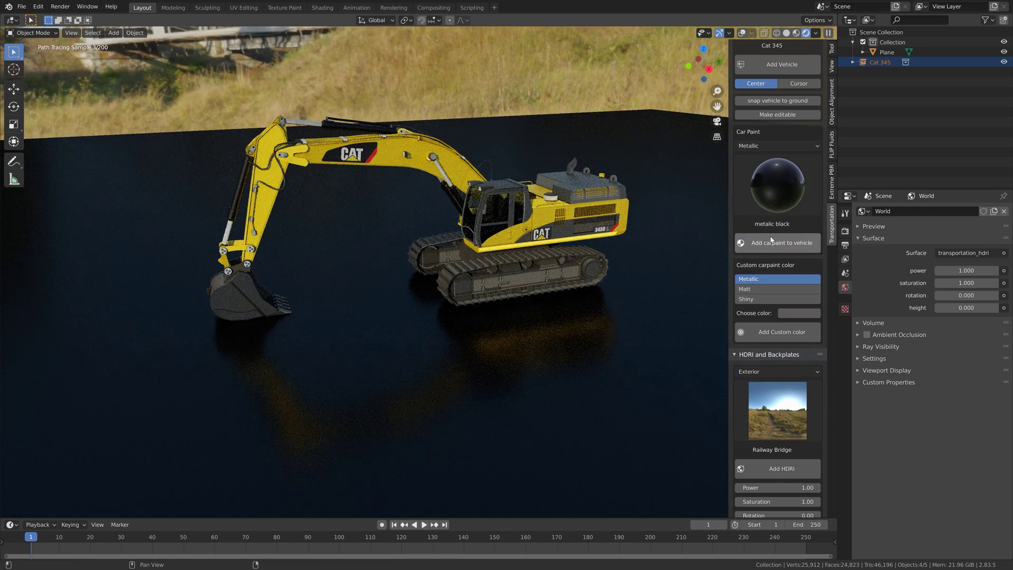
Replace the excavator with a Lamborghini Nitro tractor.
key("x")
left_click(606, 247)
left_click(777, 101)
left_click(811, 175)
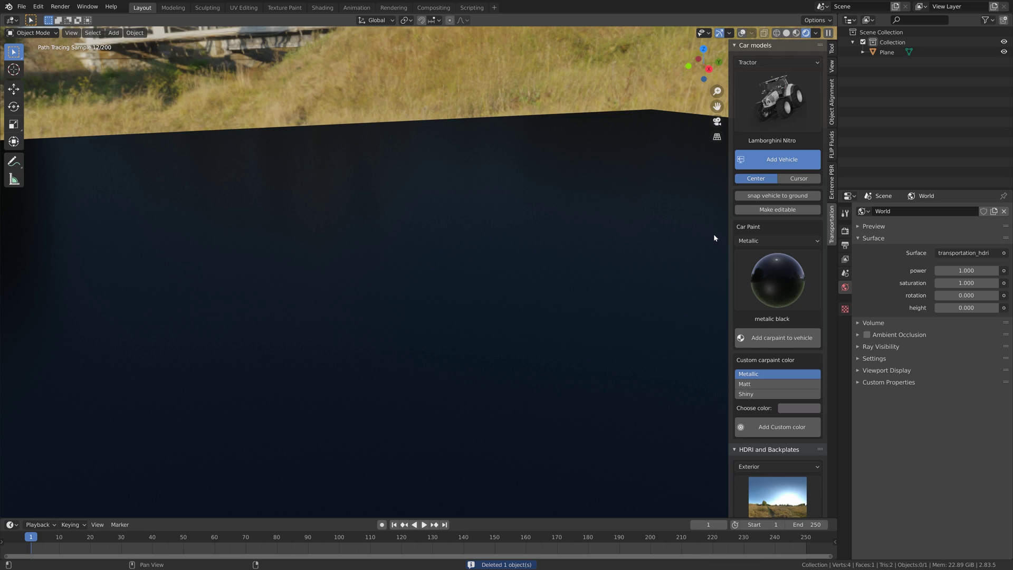
middle_click_drag(489, 280, 498, 280)
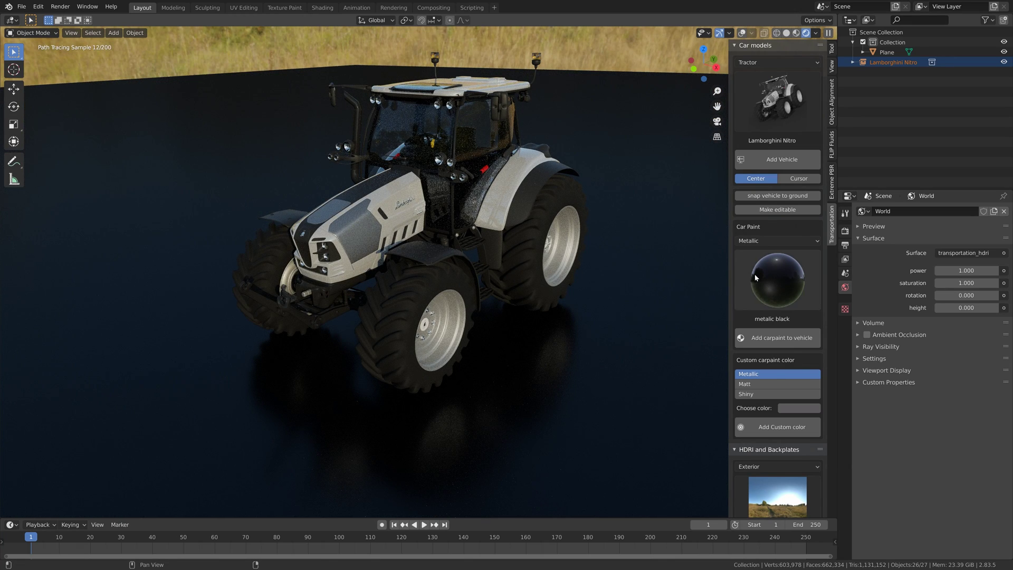
Paint the tractor metallic yellow, then metallic blue.
left_click(778, 279)
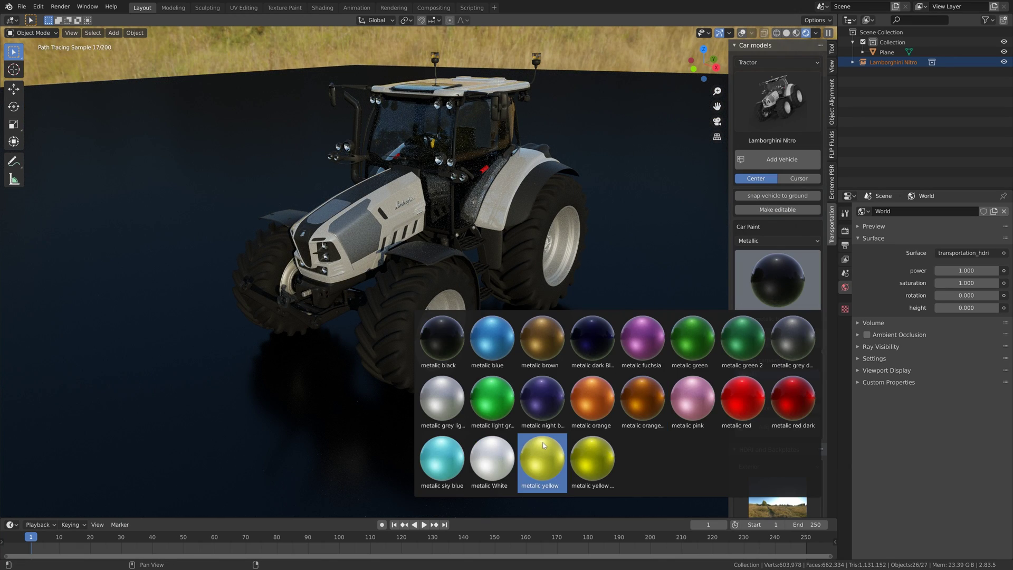
left_click(544, 445)
left_click(749, 338)
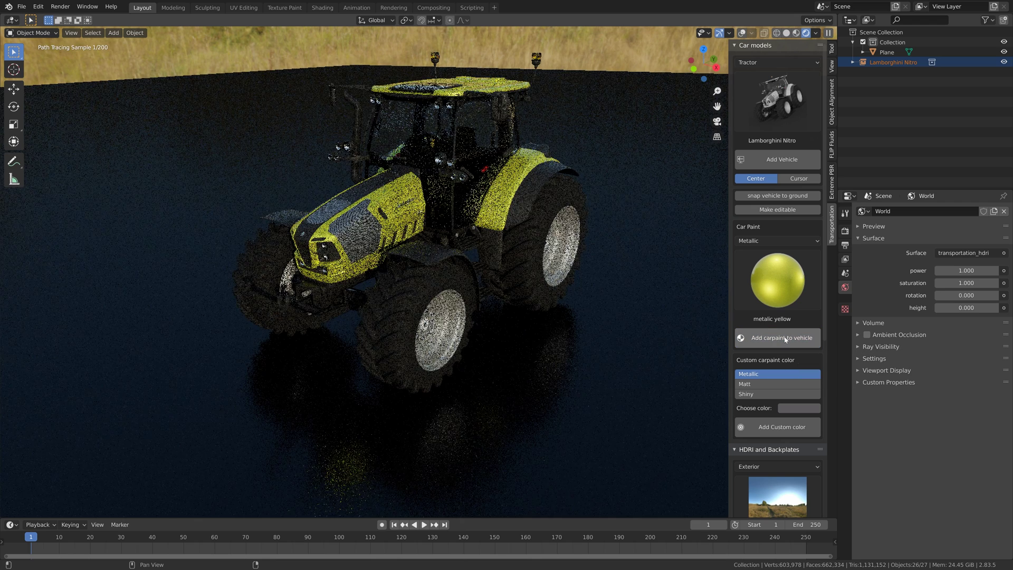
left_click(769, 279)
left_click(493, 335)
left_click(749, 337)
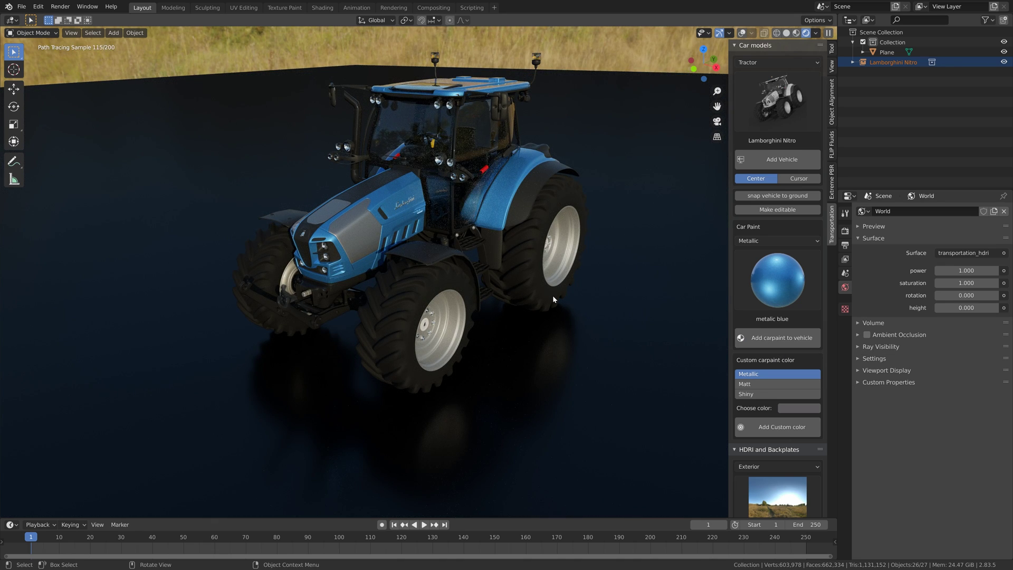
Delete the tractor and add a Kenworth W990 from the Truck category.
key("x")
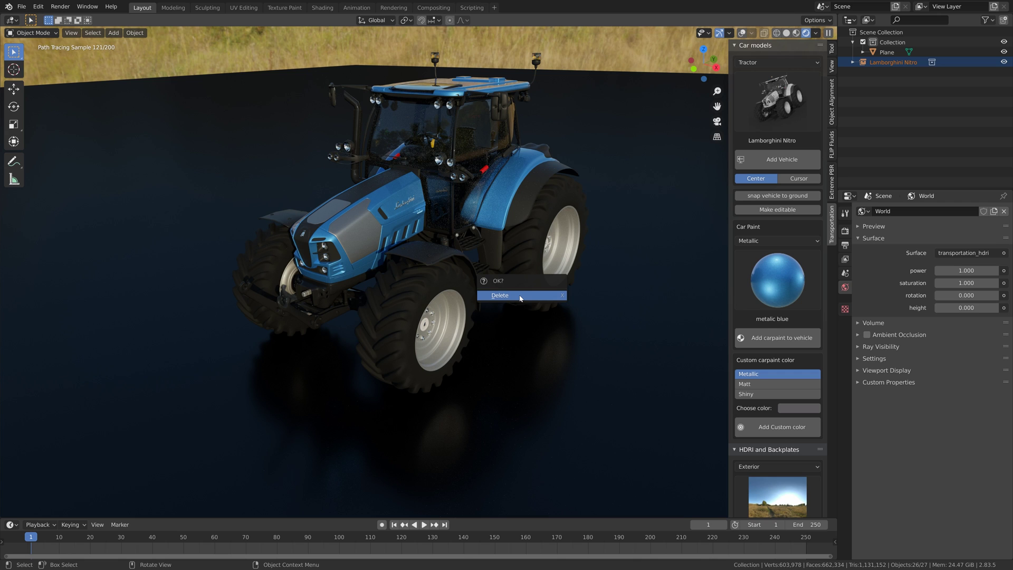
left_click(515, 296)
left_click(778, 62)
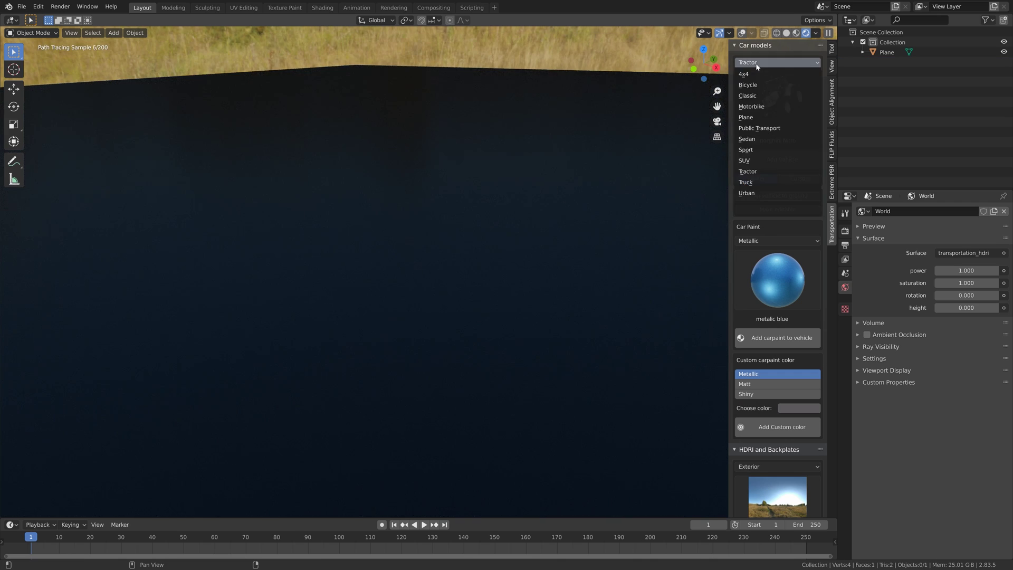
left_click(761, 187)
left_click(772, 117)
left_click(653, 167)
left_click(794, 163)
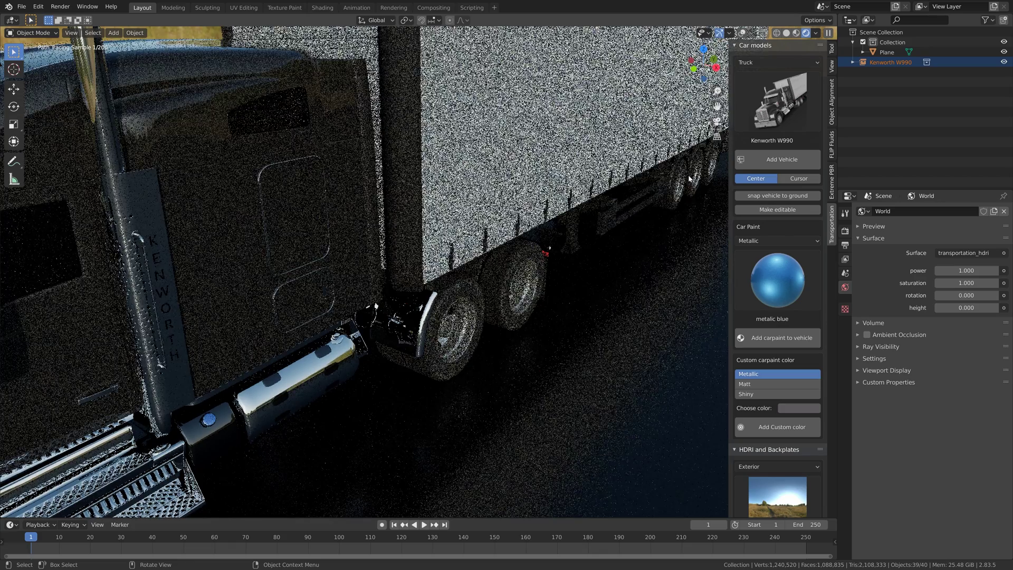
scroll(321, 224, "down", 5)
middle_click_drag(317, 264, 325, 227)
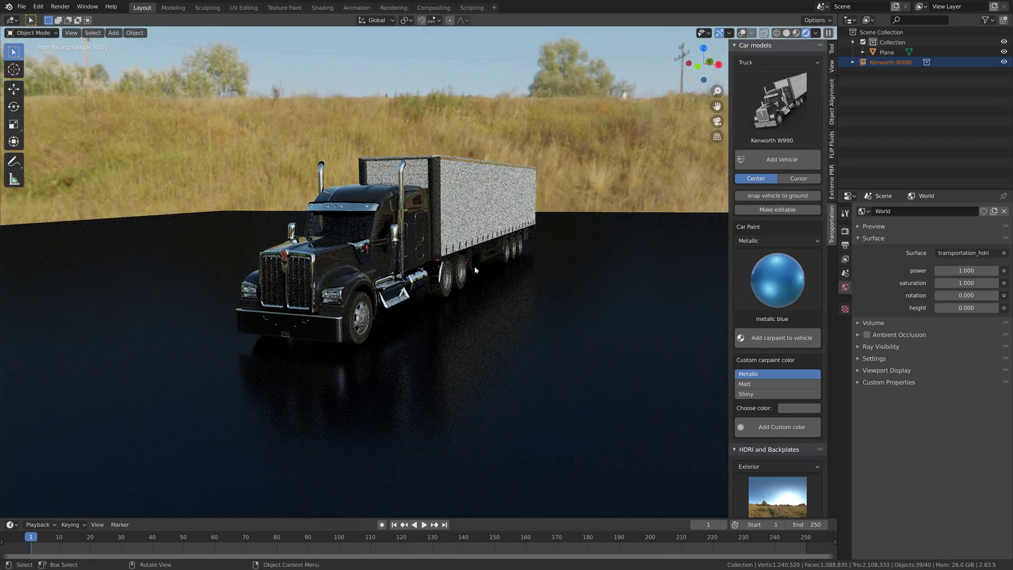
mouse_move(478, 280)
middle_mouse_down()
mouse_move(527, 279)
mouse_move(472, 280)
middle_mouse_up()
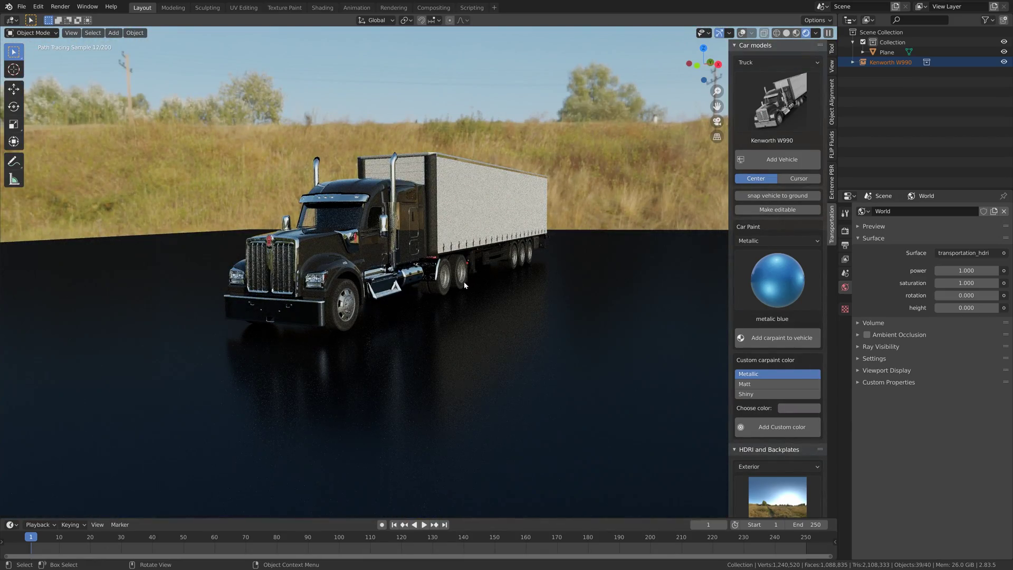
Switch the carpaint to Matt and paint the truck blue dark, then white.
left_click(778, 280)
left_click(778, 241)
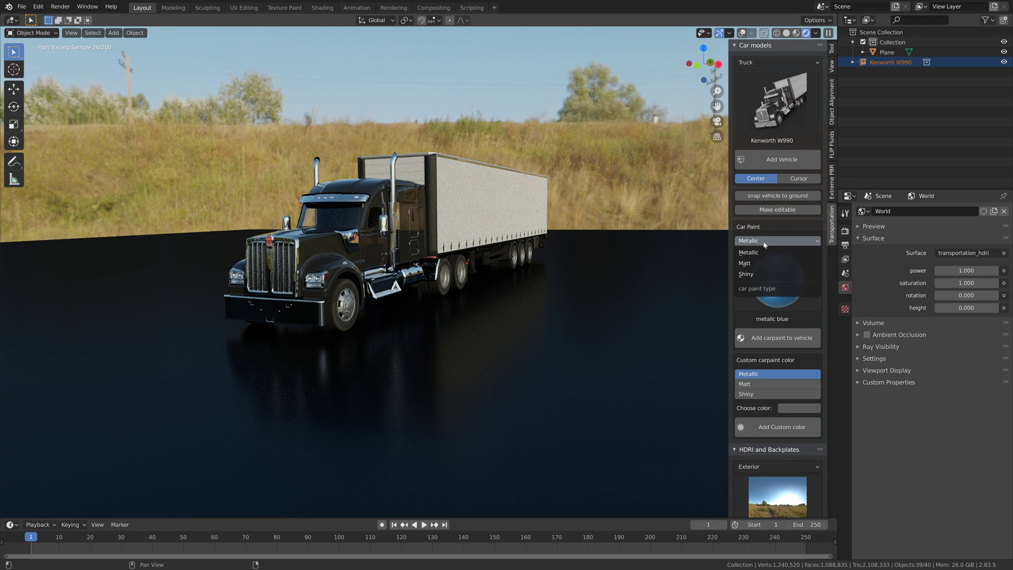
left_click(760, 264)
left_click(778, 279)
left_click(543, 339)
left_click(792, 347)
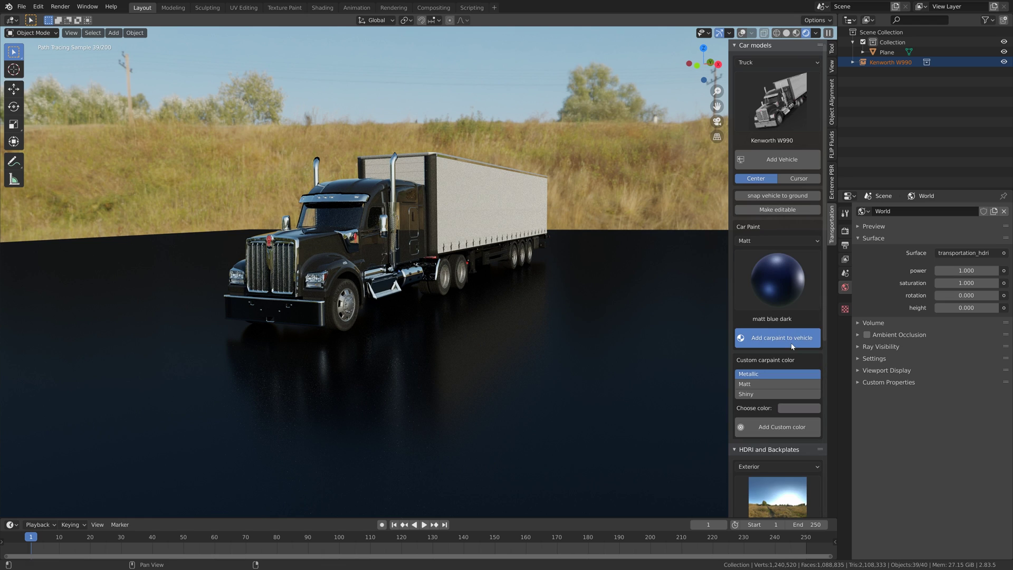
left_click(778, 280)
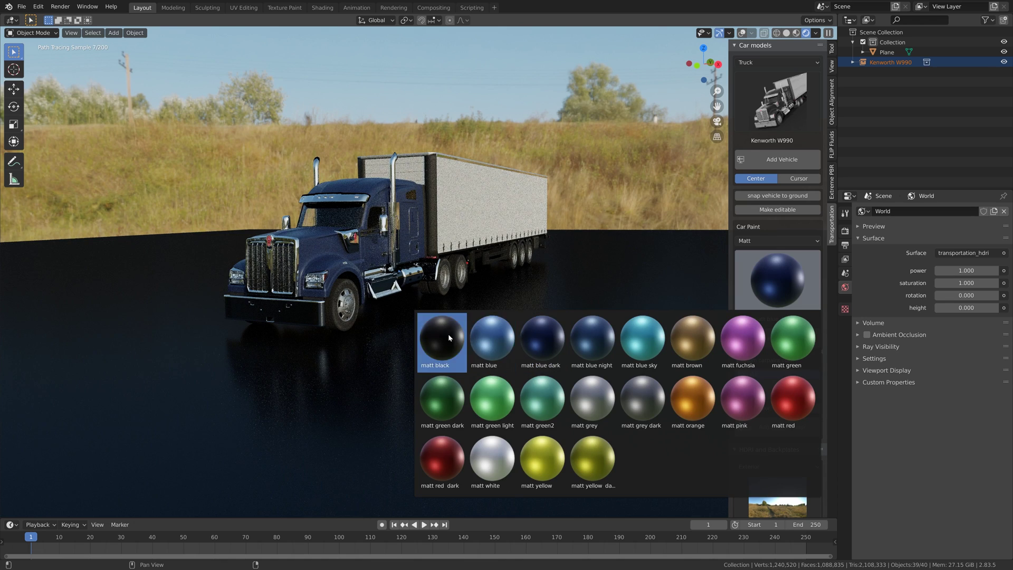
left_click(492, 457)
left_click(802, 338)
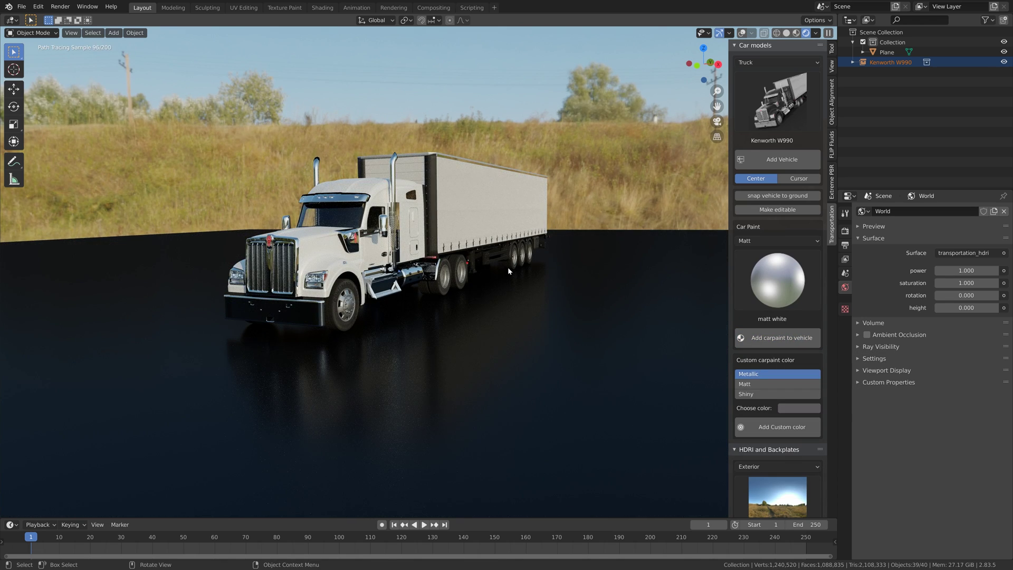
Delete the truck and add a BMW Serie 2 from the Urban category.
key("x")
key("Return")
left_click(777, 62)
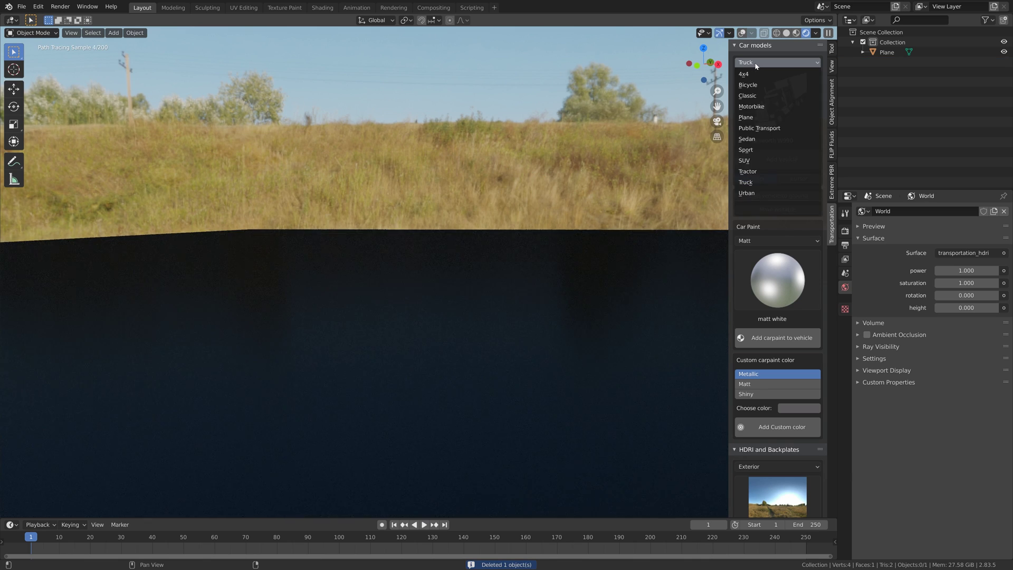
left_click(753, 193)
left_click(778, 100)
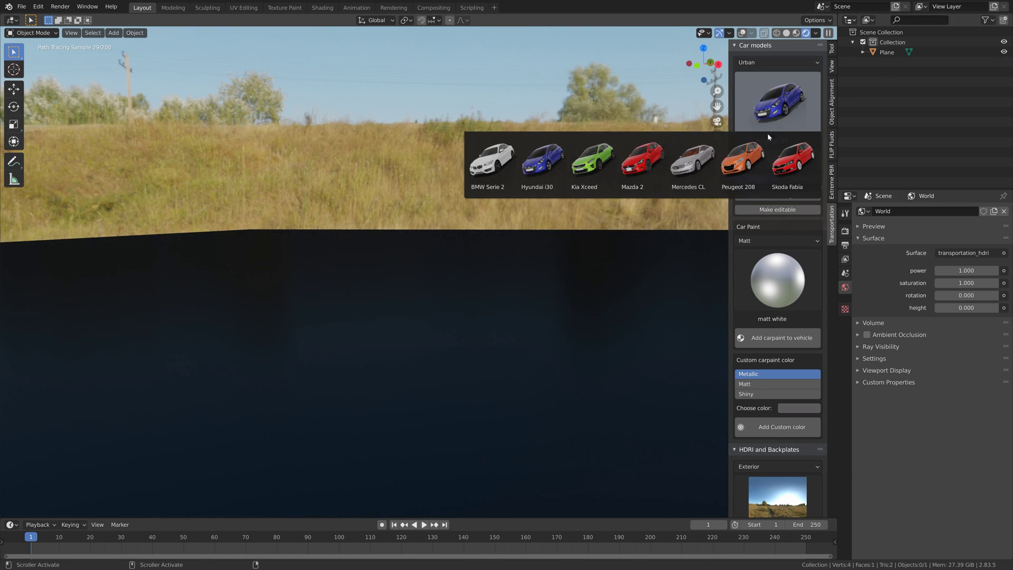
left_click(517, 168)
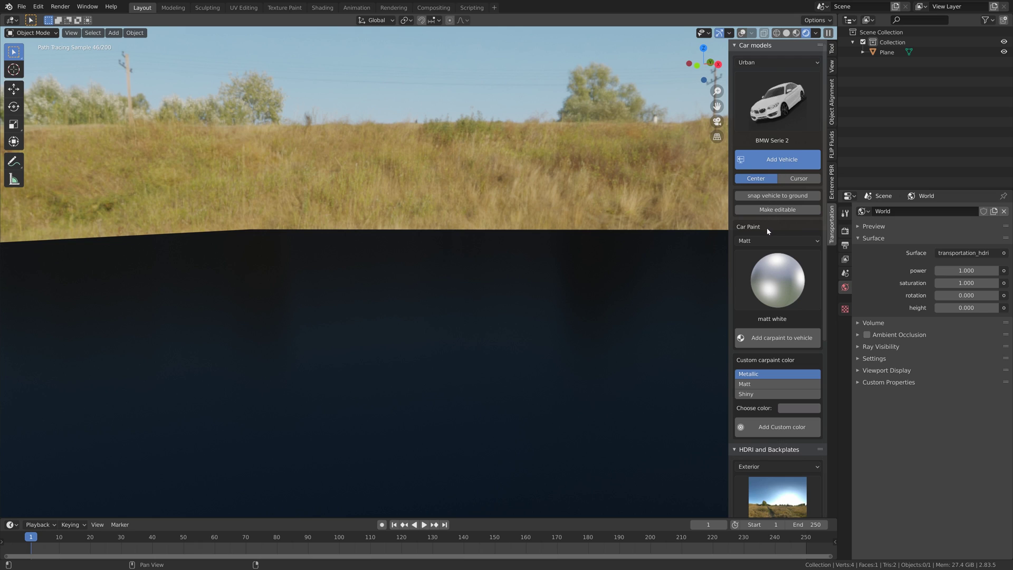
middle_click_drag(442, 367, 580, 337)
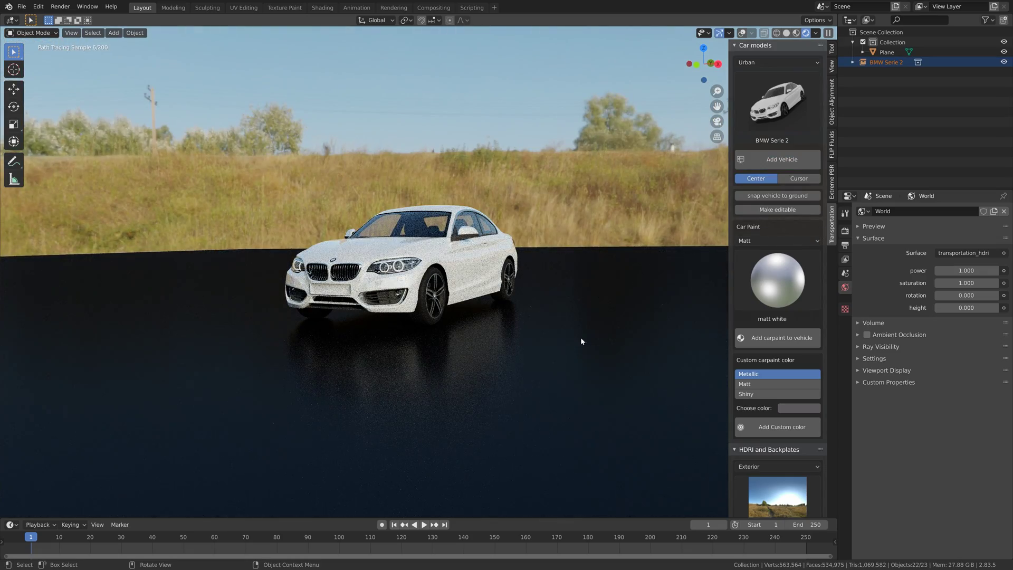
Repaint the BMW matt white, matt blue dark, matt black, then shiny black.
left_click(775, 338)
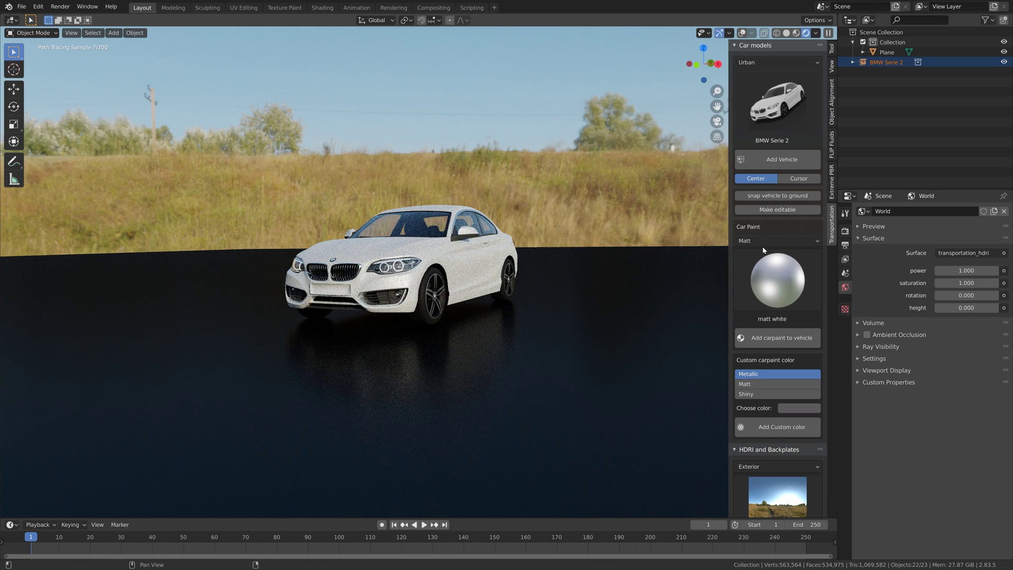
left_click(764, 251)
left_click(543, 338)
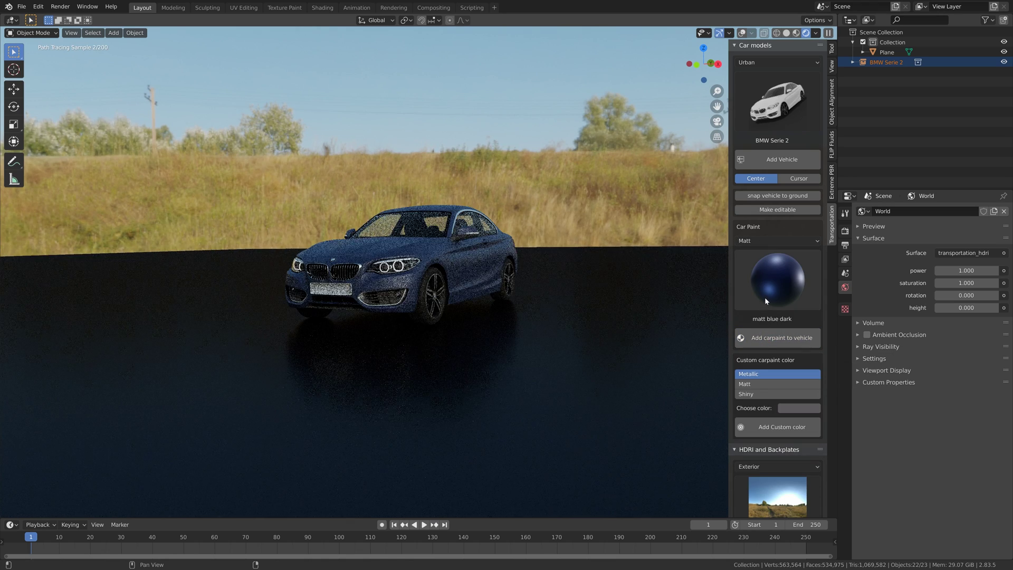
left_click(768, 295)
left_click(429, 339)
left_click(769, 337)
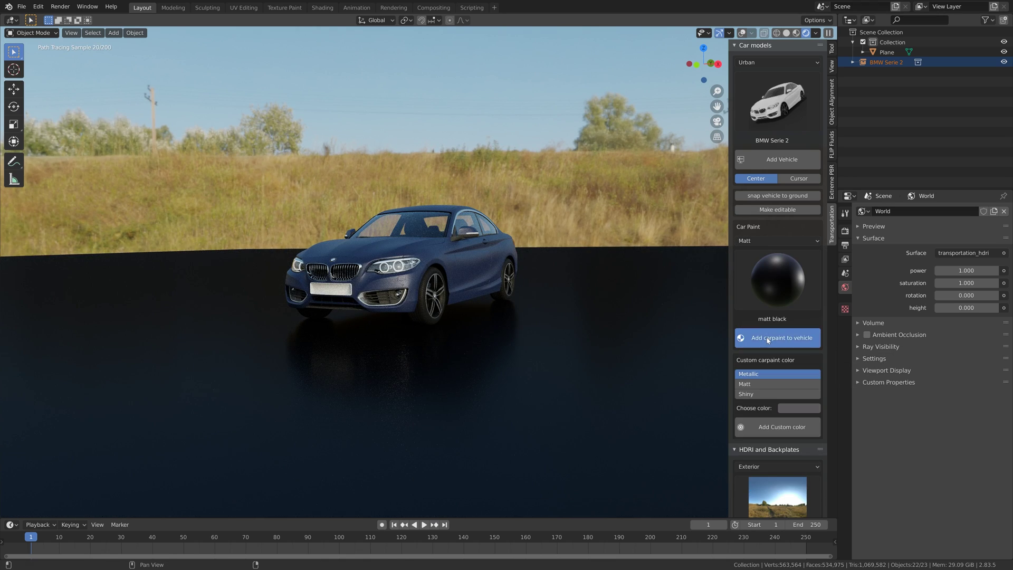
scroll(775, 240, "down", 1, "ctrl")
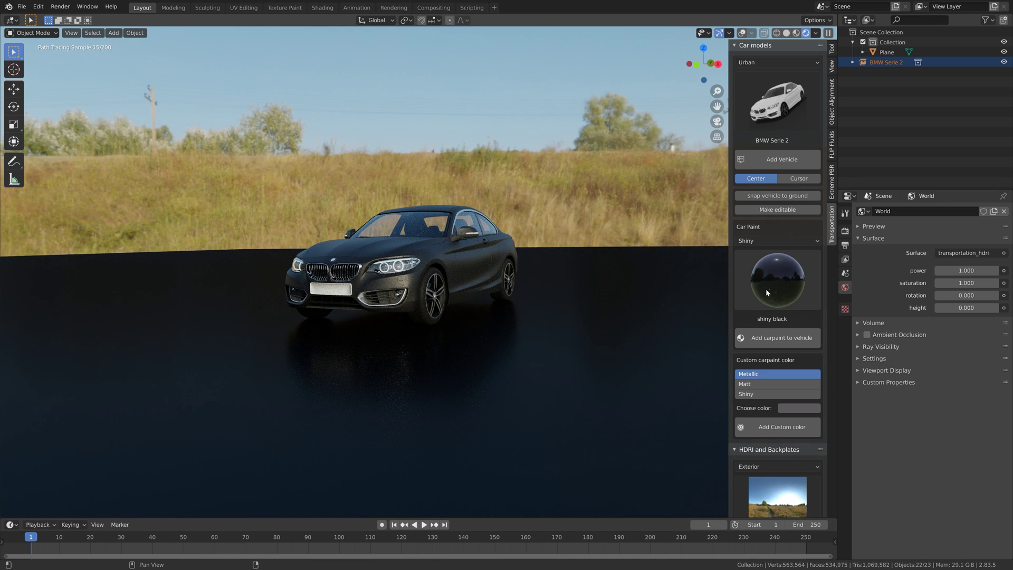
left_click(753, 337)
middle_click_drag(609, 324, 600, 329)
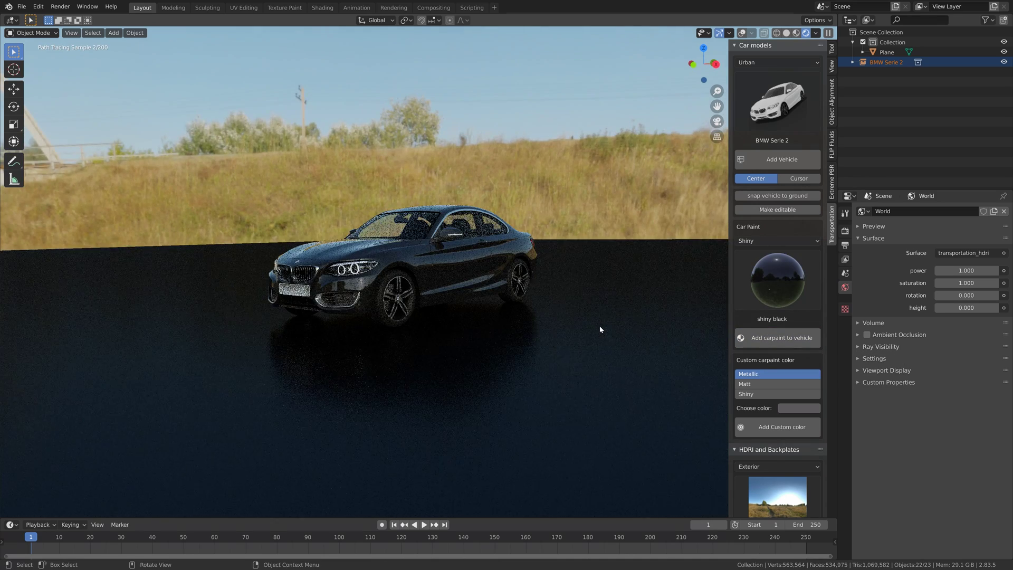
Delete the BMW and add a Kia Xceed in its place.
key("x")
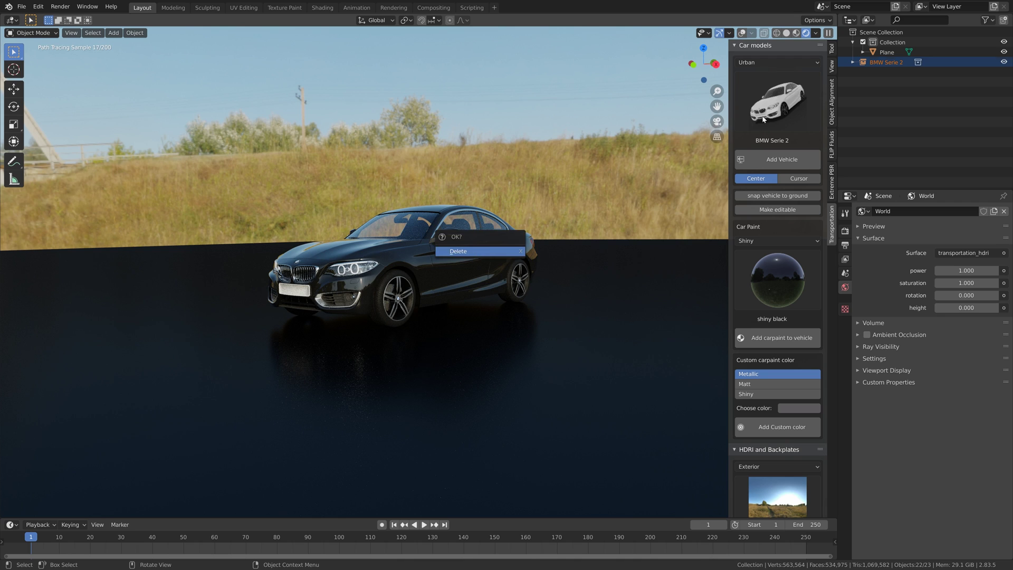
left_click(475, 220)
left_click(771, 120)
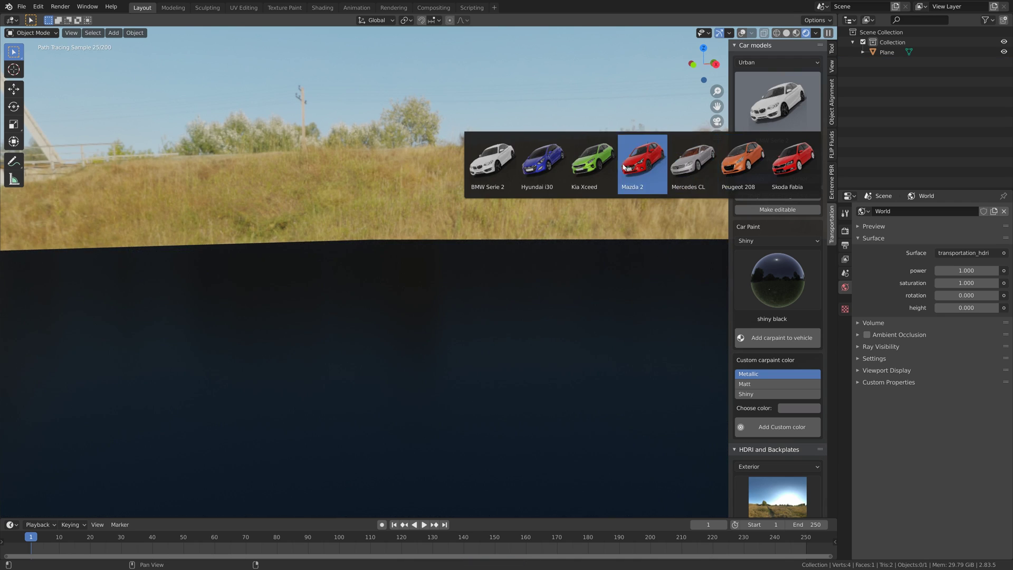
left_click(592, 161)
left_click(791, 162)
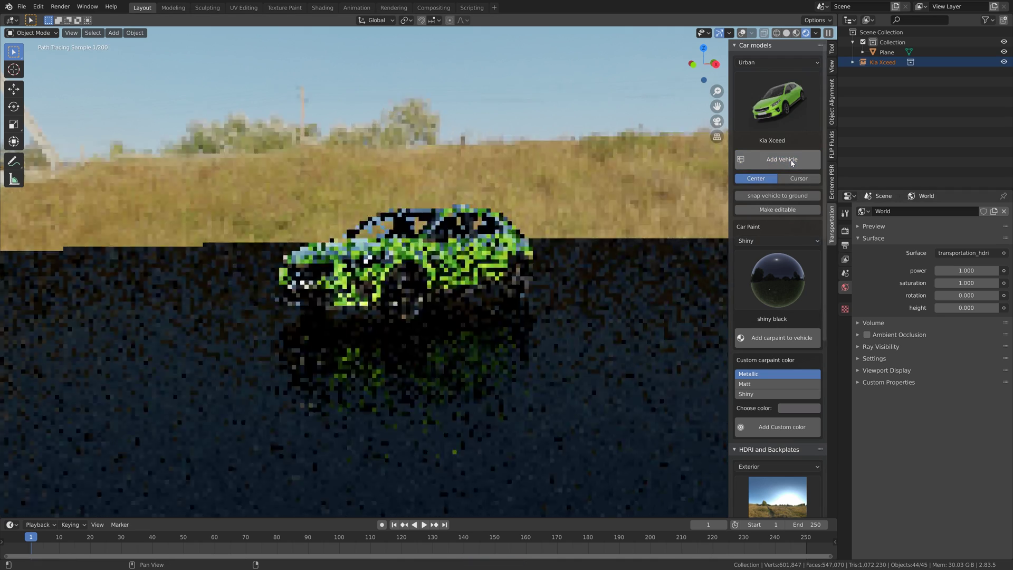
mouse_move(526, 243)
middle_mouse_down()
mouse_move(467, 327)
mouse_move(396, 324)
middle_mouse_up()
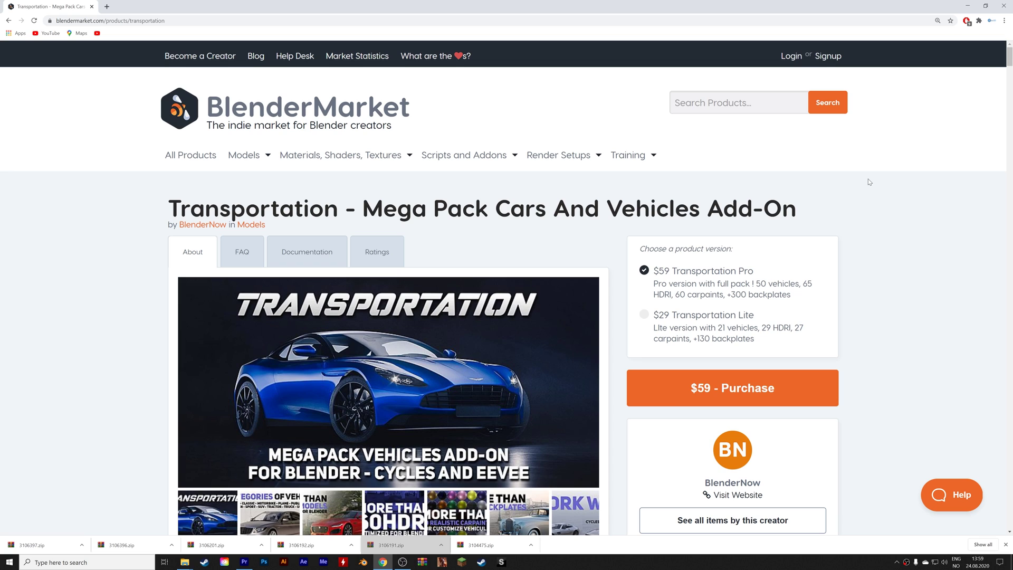
Scroll down the Transportation add-on page past its vehicle categories and 60+ HDRIs feature.
scroll(607, 231, "down", 10)
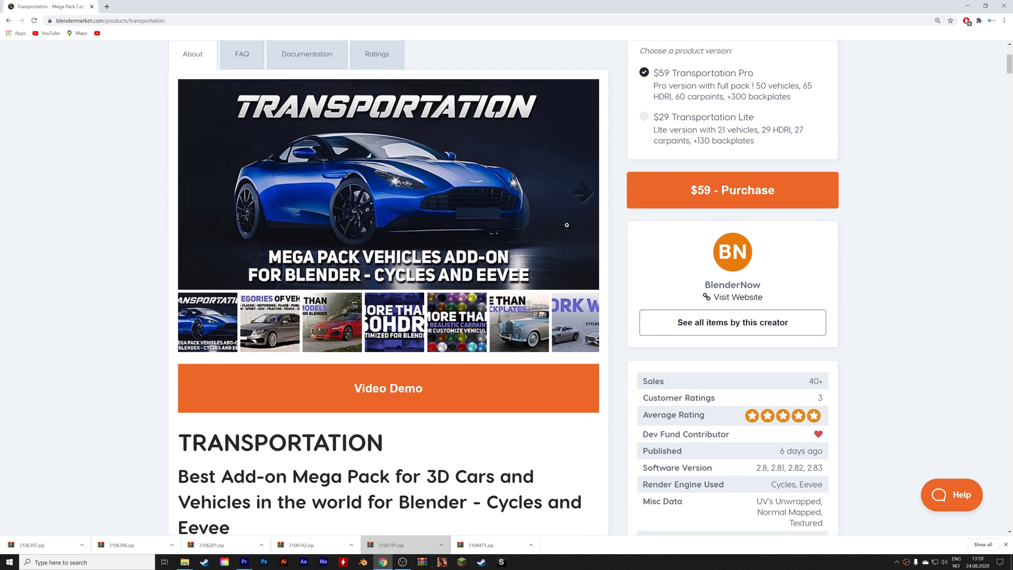
scroll(505, 237, "down", 6)
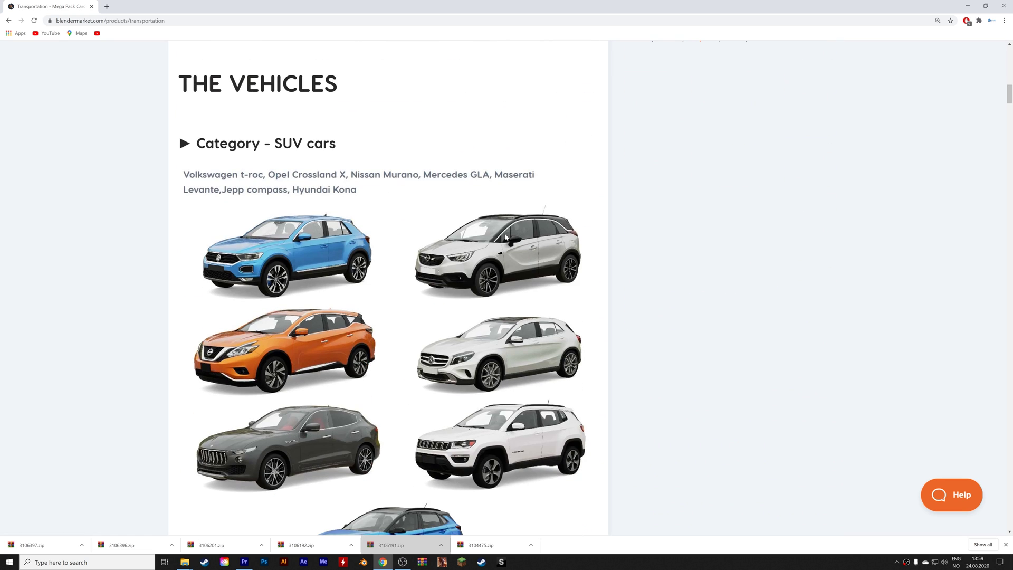
scroll(506, 237, "down", 15)
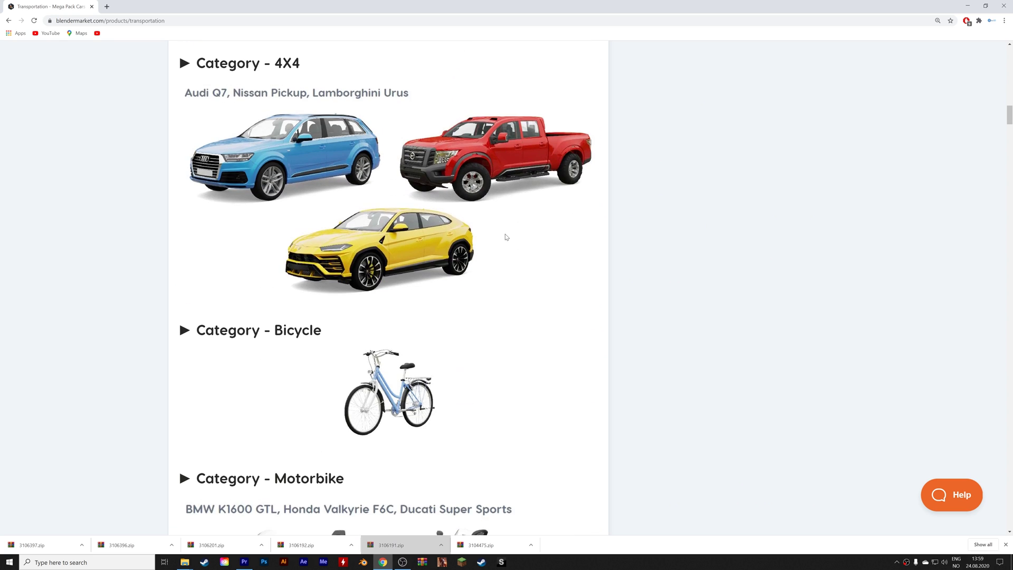
scroll(506, 237, "down", 18)
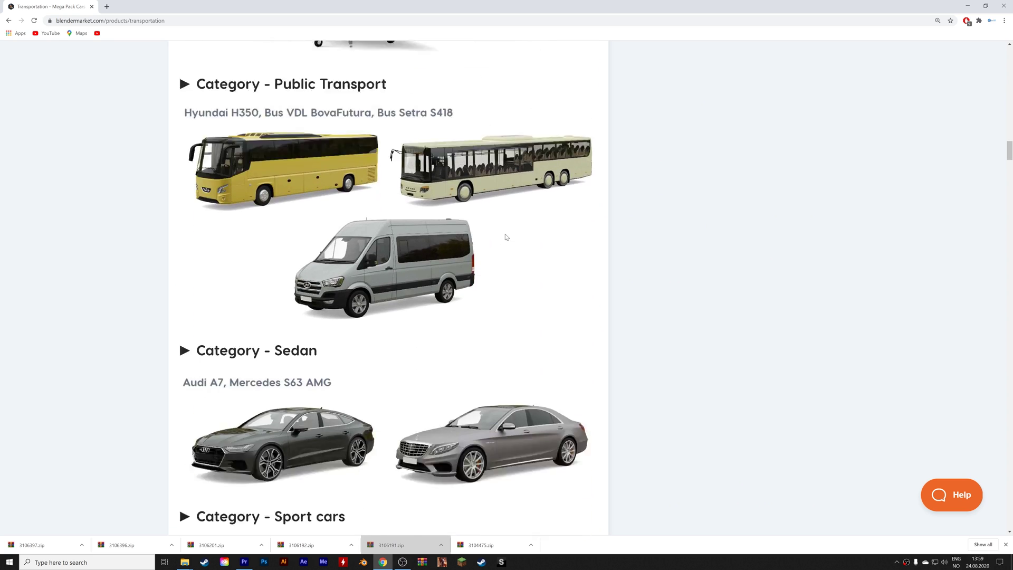
scroll(506, 237, "down", 19)
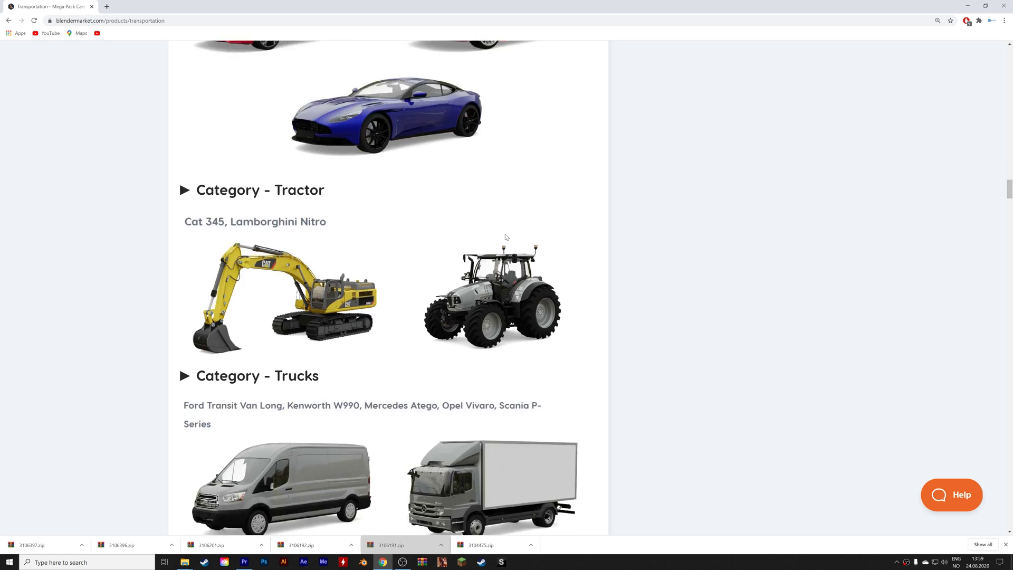
scroll(506, 236, "down", 18)
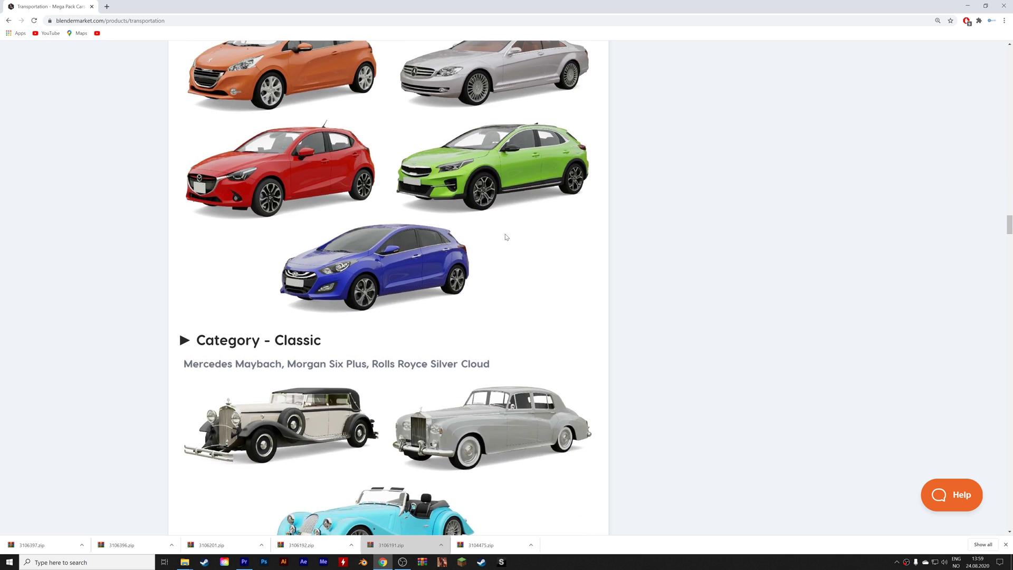
scroll(504, 237, "down", 5)
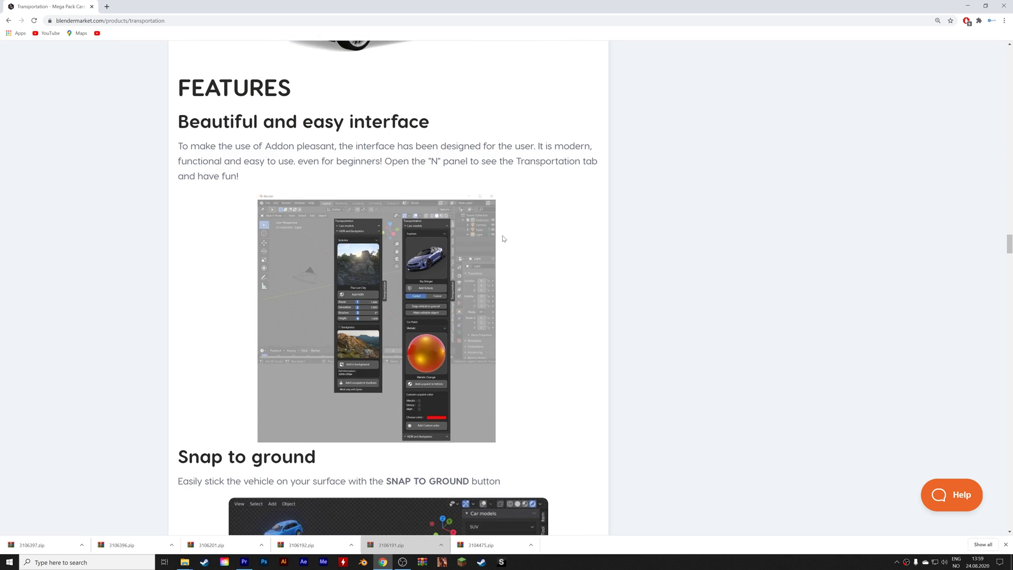
scroll(503, 238, "down", 15)
scroll(503, 238, "down", 13)
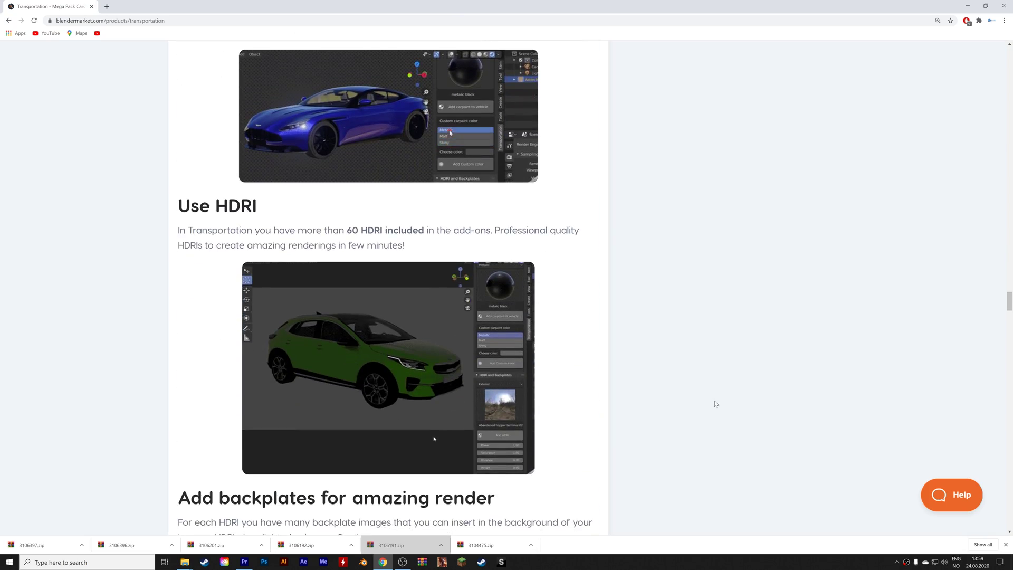
scroll(716, 404, "up", 20)
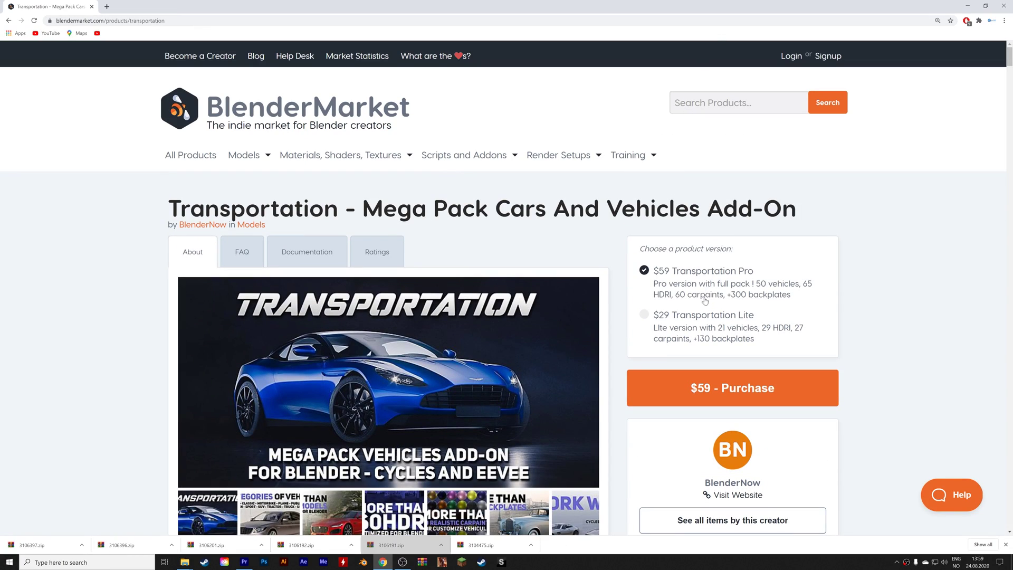